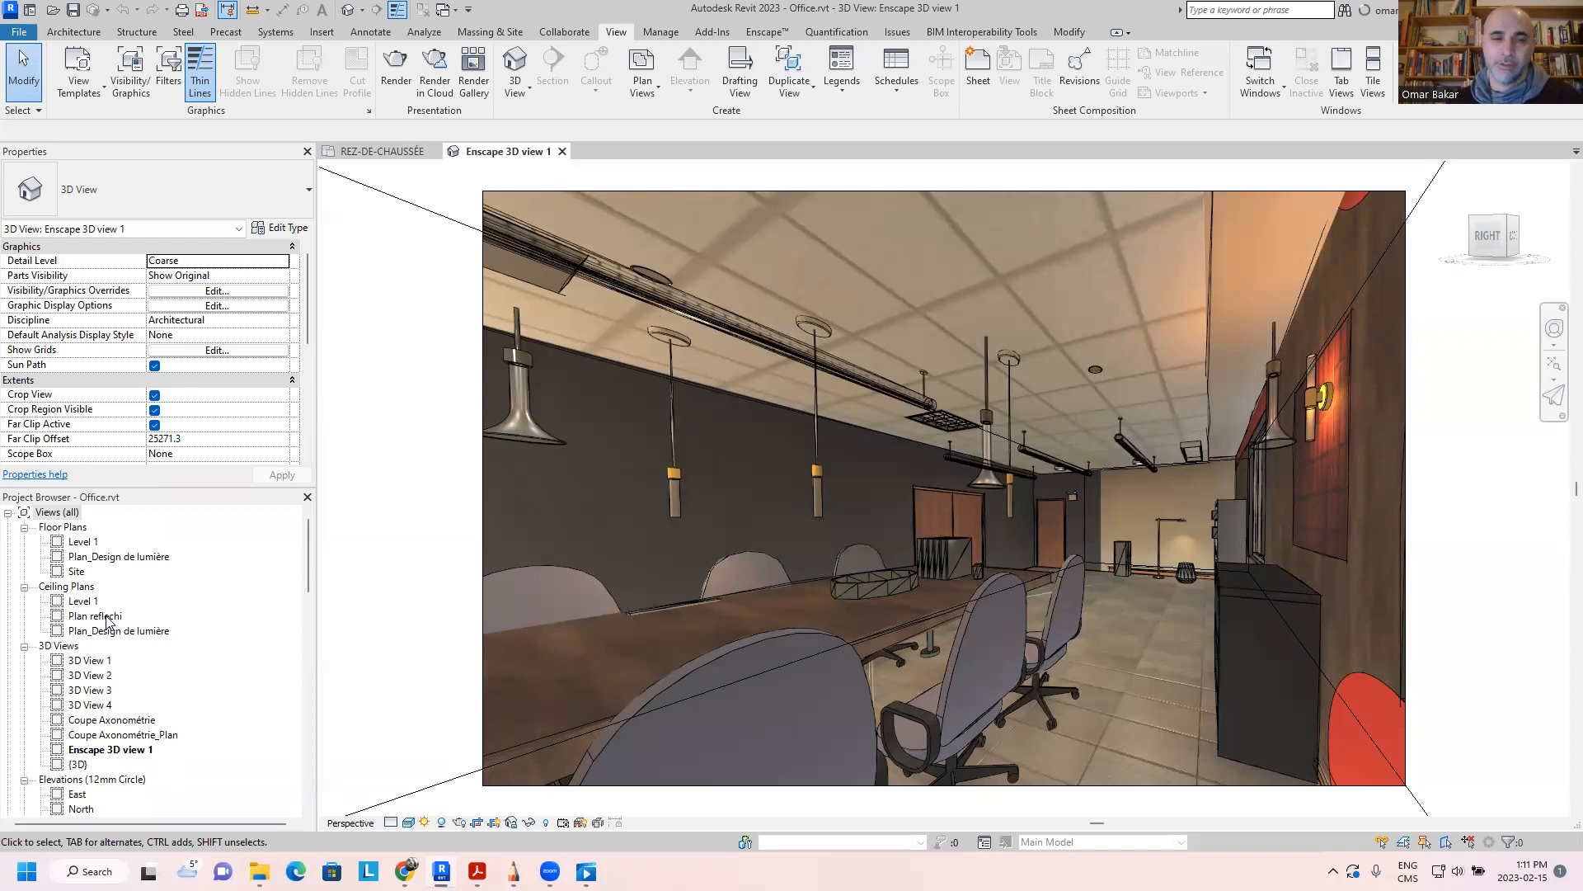
Step: Open the Plan reflechi ceiling plan and frame the large meeting room
{"action": "left_click", "coordinate": [96, 616]}
{"action": "double_click", "coordinate": [116, 620]}
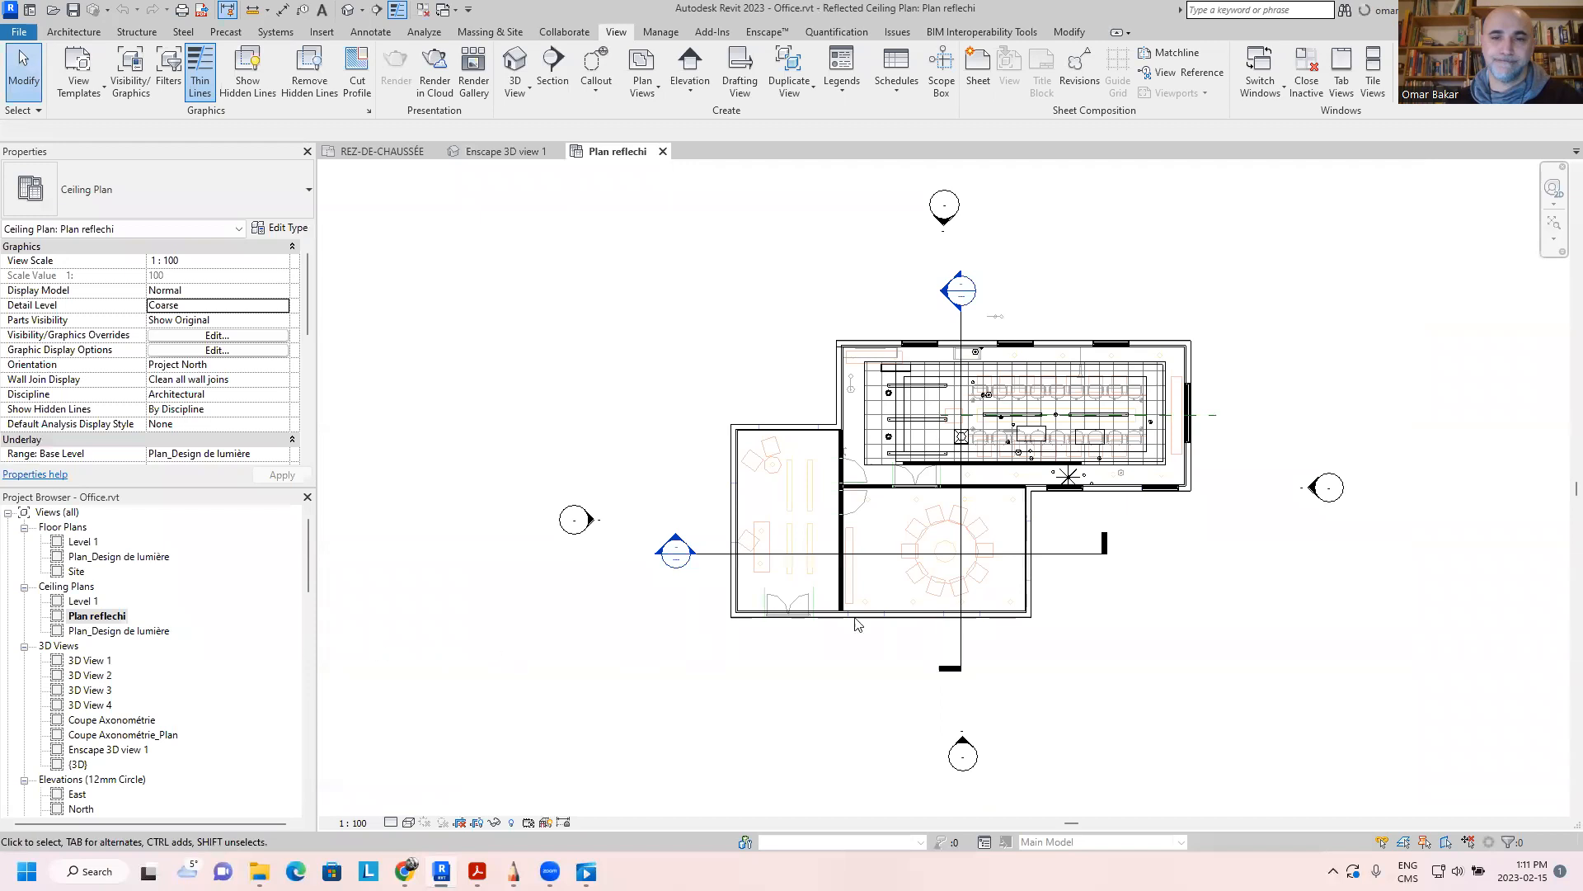
{"action": "scroll", "coordinate": [1062, 377], "scroll_direction": "up", "scroll_amount": 3}
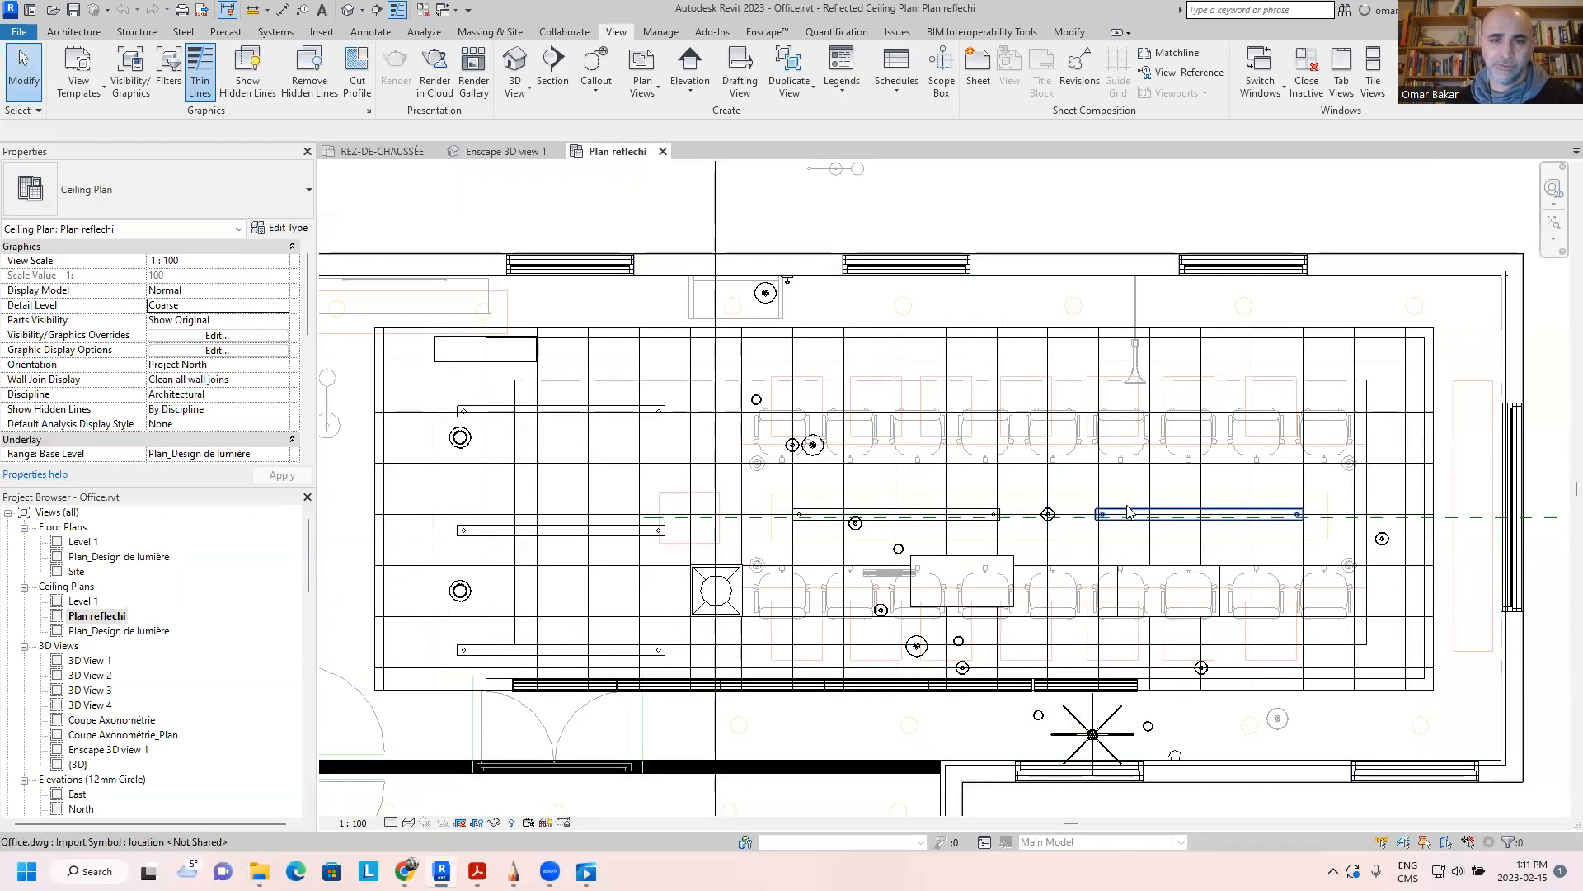
{"action": "scroll", "coordinate": [1091, 450], "scroll_direction": "down", "scroll_amount": 2}
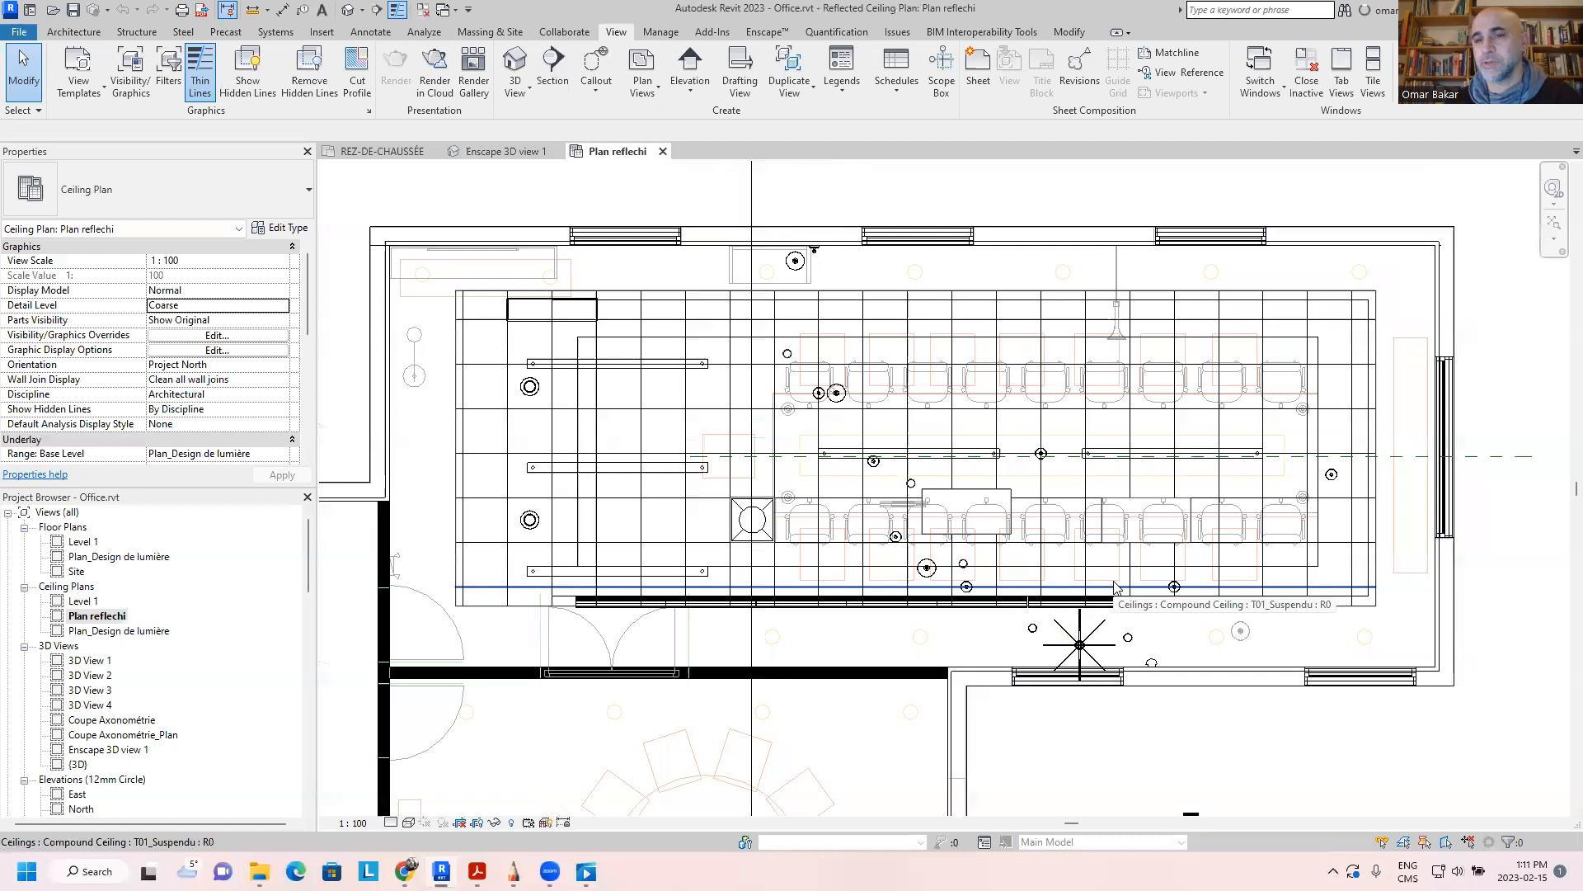
{"action": "middle_click_drag", "start_coordinate": [988, 452], "coordinate": [974, 466]}
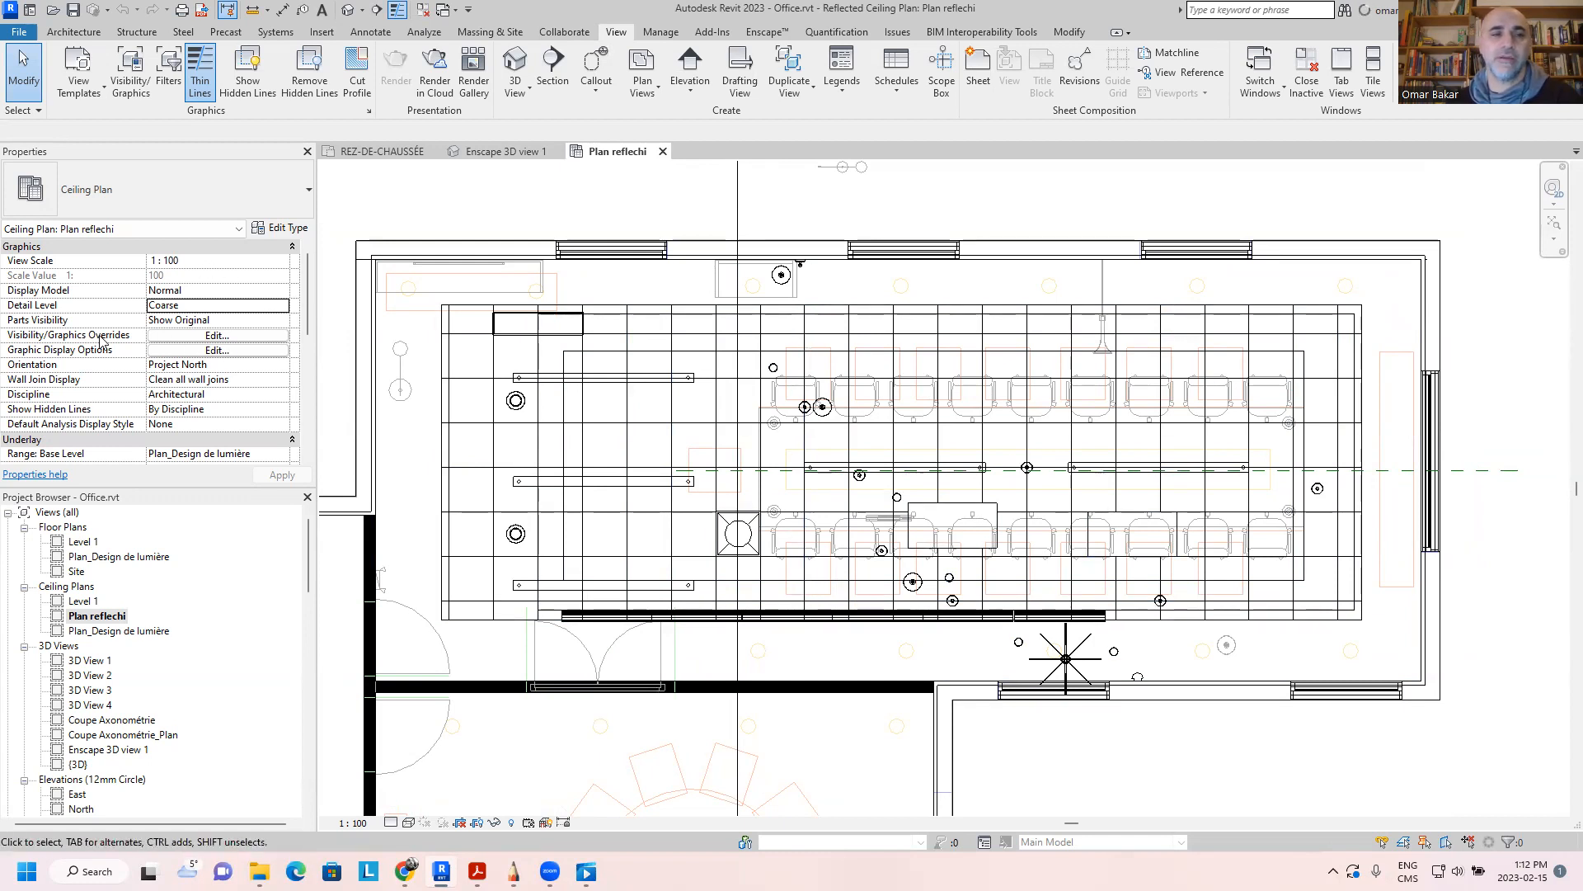
Step: Hide the Office.dwg layers 0, 2d_fenetres, 2d_mobiliers, 2d_murs and 2d_portes in this view, keeping only 2d_luminaires shown
{"action": "left_click", "coordinate": [198, 335]}
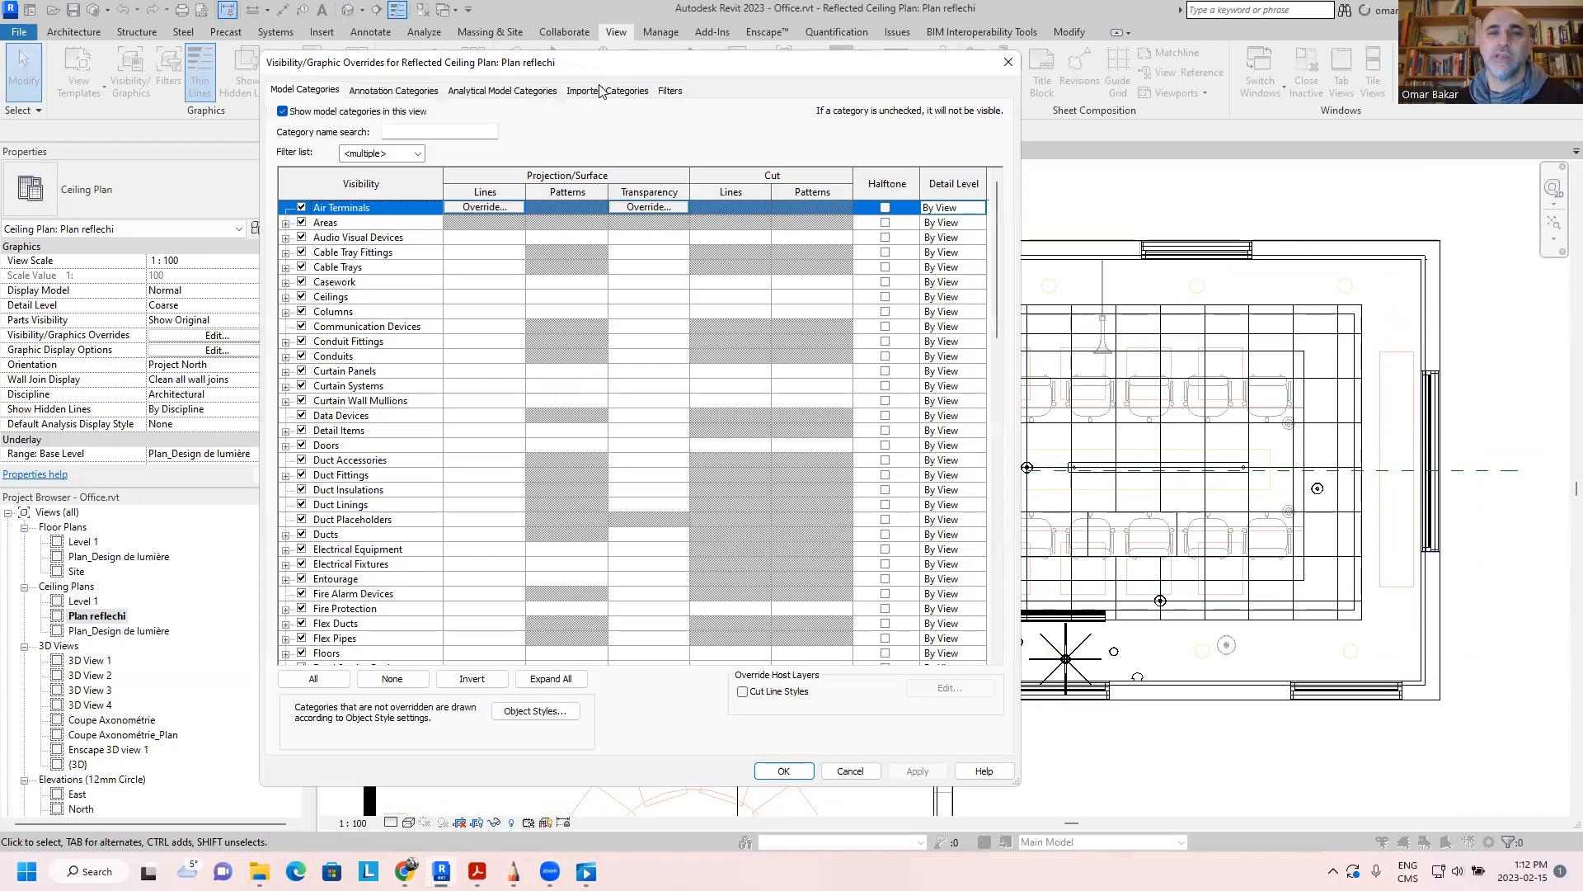
{"action": "left_click", "coordinate": [609, 91]}
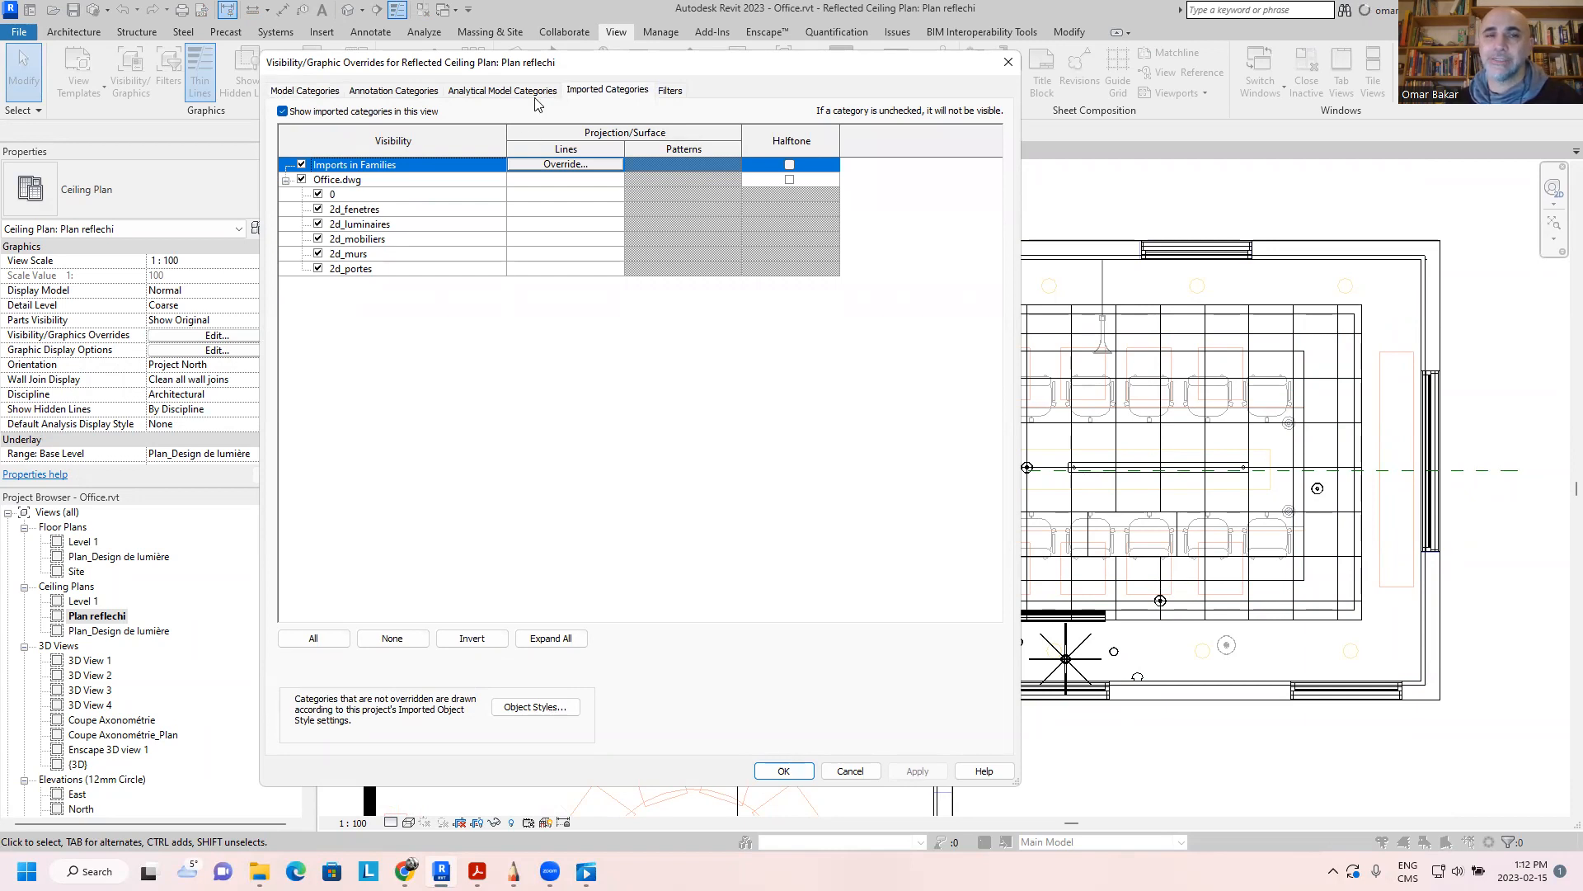
{"action": "left_click_drag", "start_coordinate": [544, 63], "coordinate": [371, 63]}
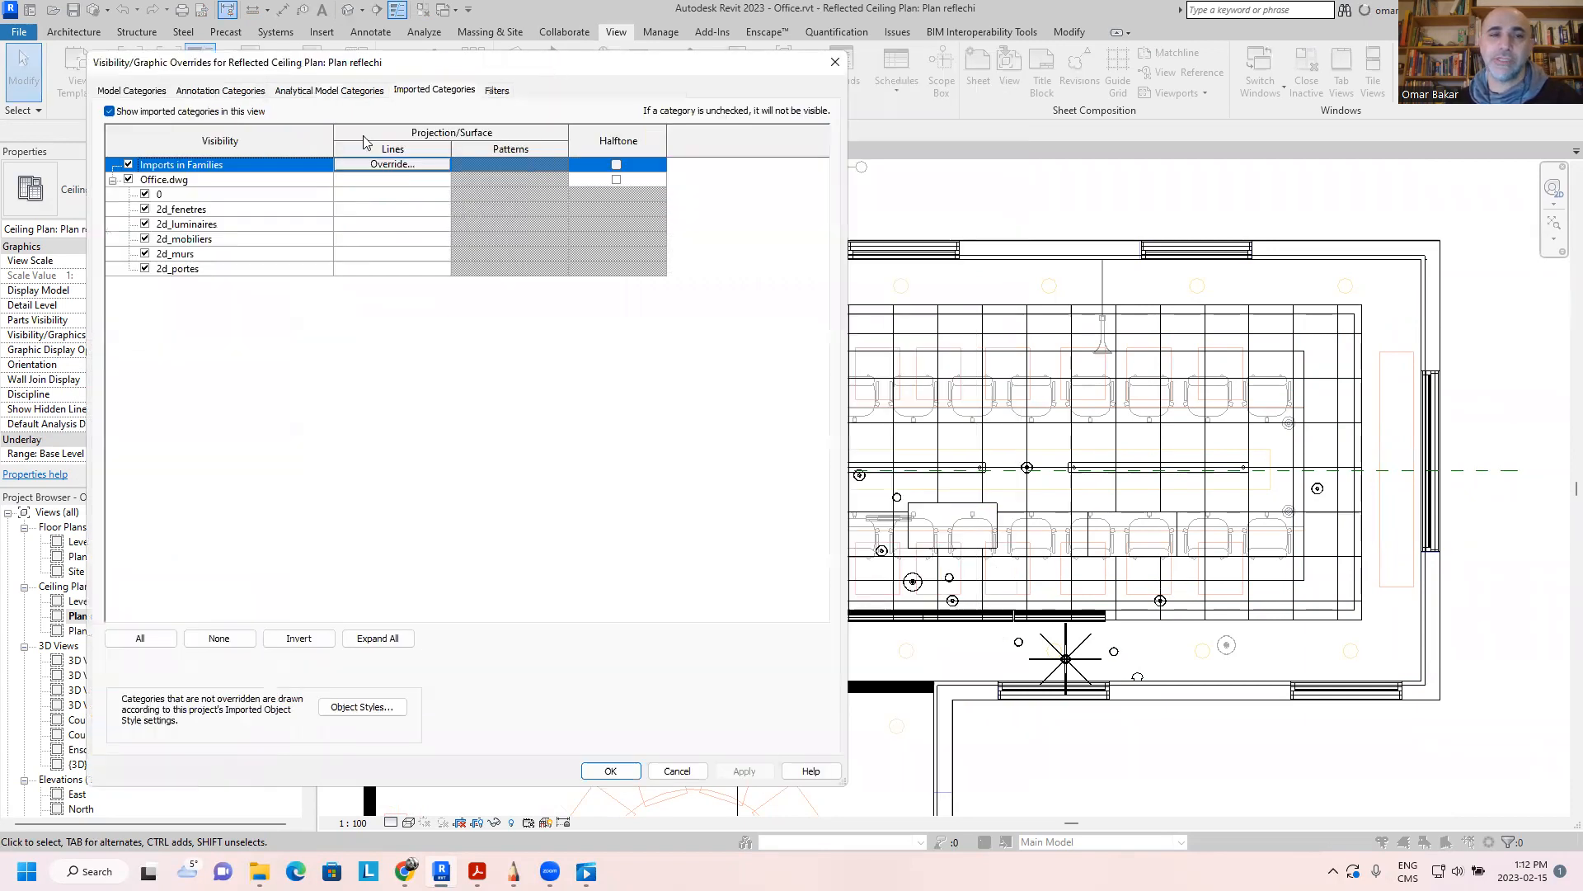
{"action": "left_click", "coordinate": [145, 238]}
{"action": "left_click", "coordinate": [145, 253]}
{"action": "left_click", "coordinate": [145, 269]}
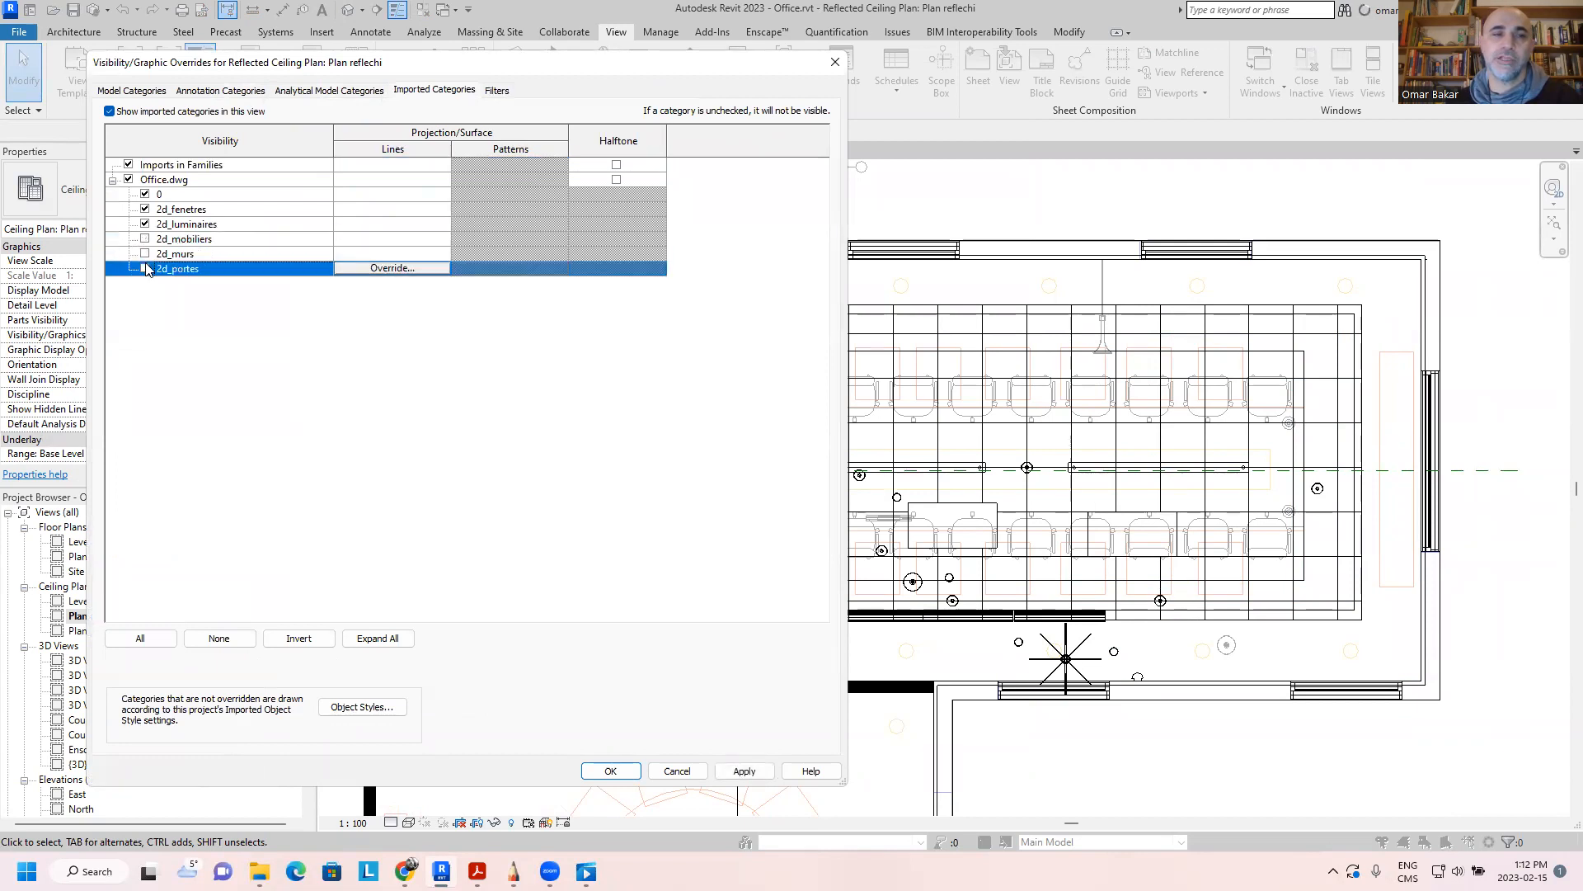
{"action": "left_click", "coordinate": [145, 209]}
{"action": "left_click", "coordinate": [145, 193]}
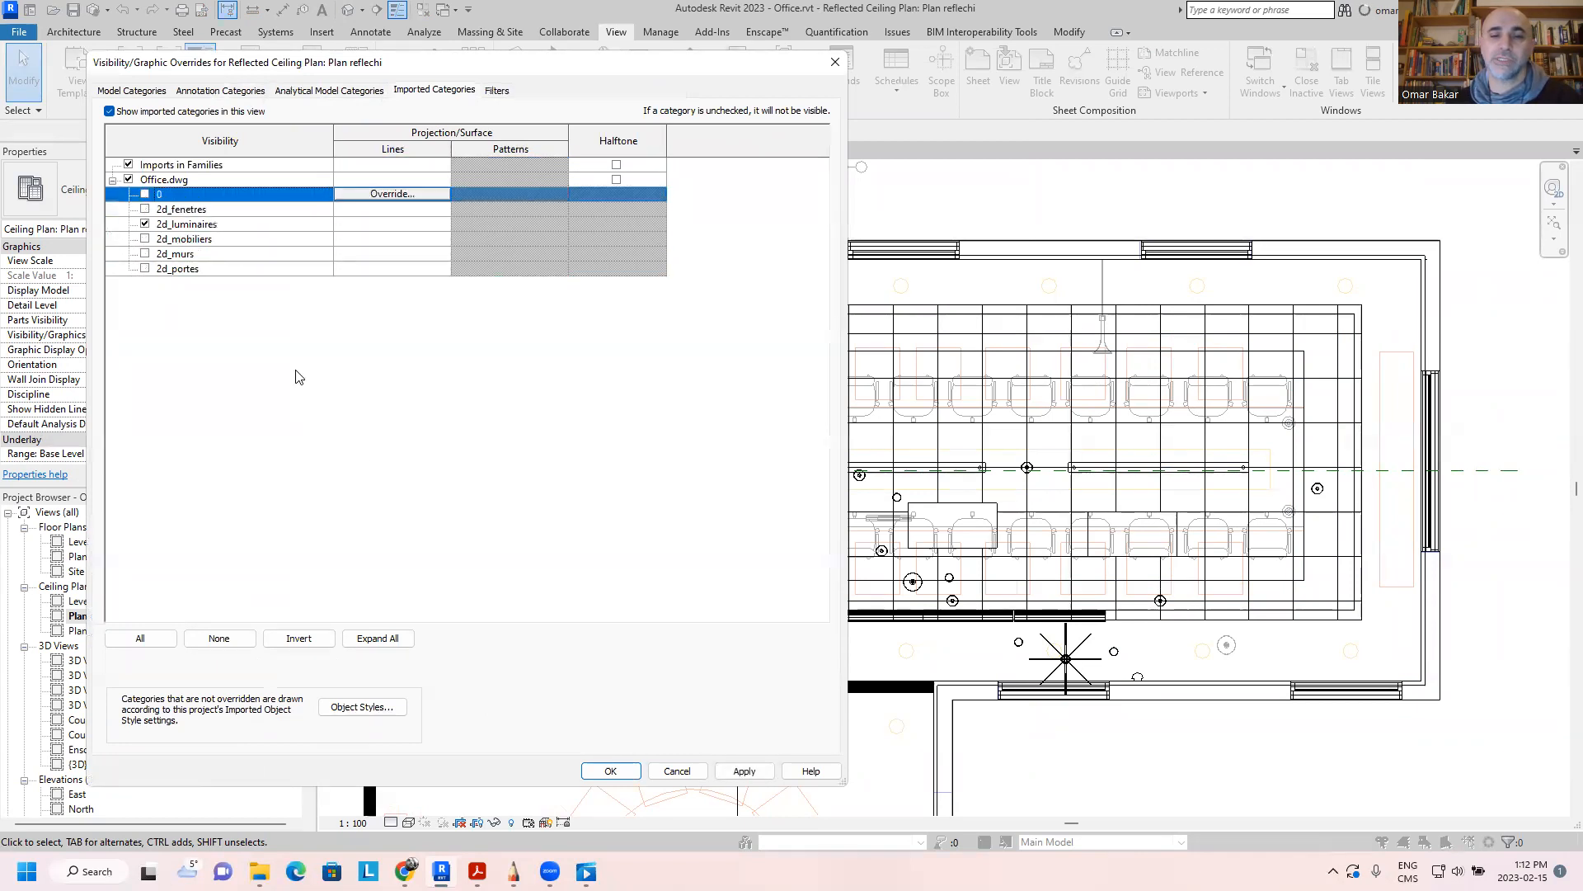
{"action": "left_click", "coordinate": [745, 771]}
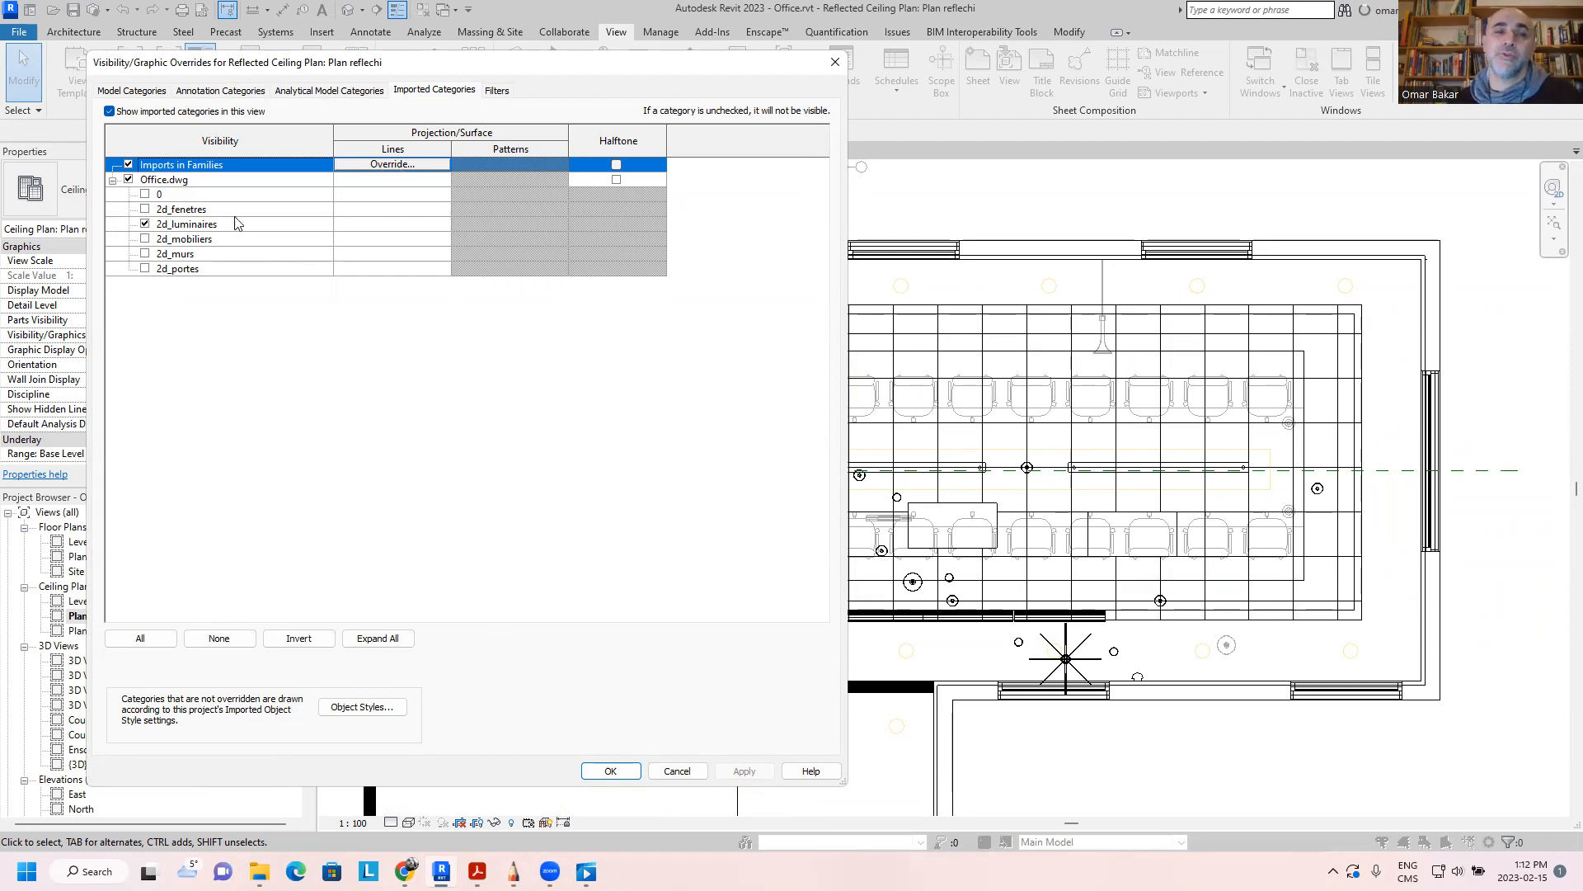
Step: Override the 2d_luminaires layer's projection lines with a Solid pattern, Red color and weight 11, and apply it to the view
{"action": "left_click", "coordinate": [363, 226]}
{"action": "left_click", "coordinate": [381, 224]}
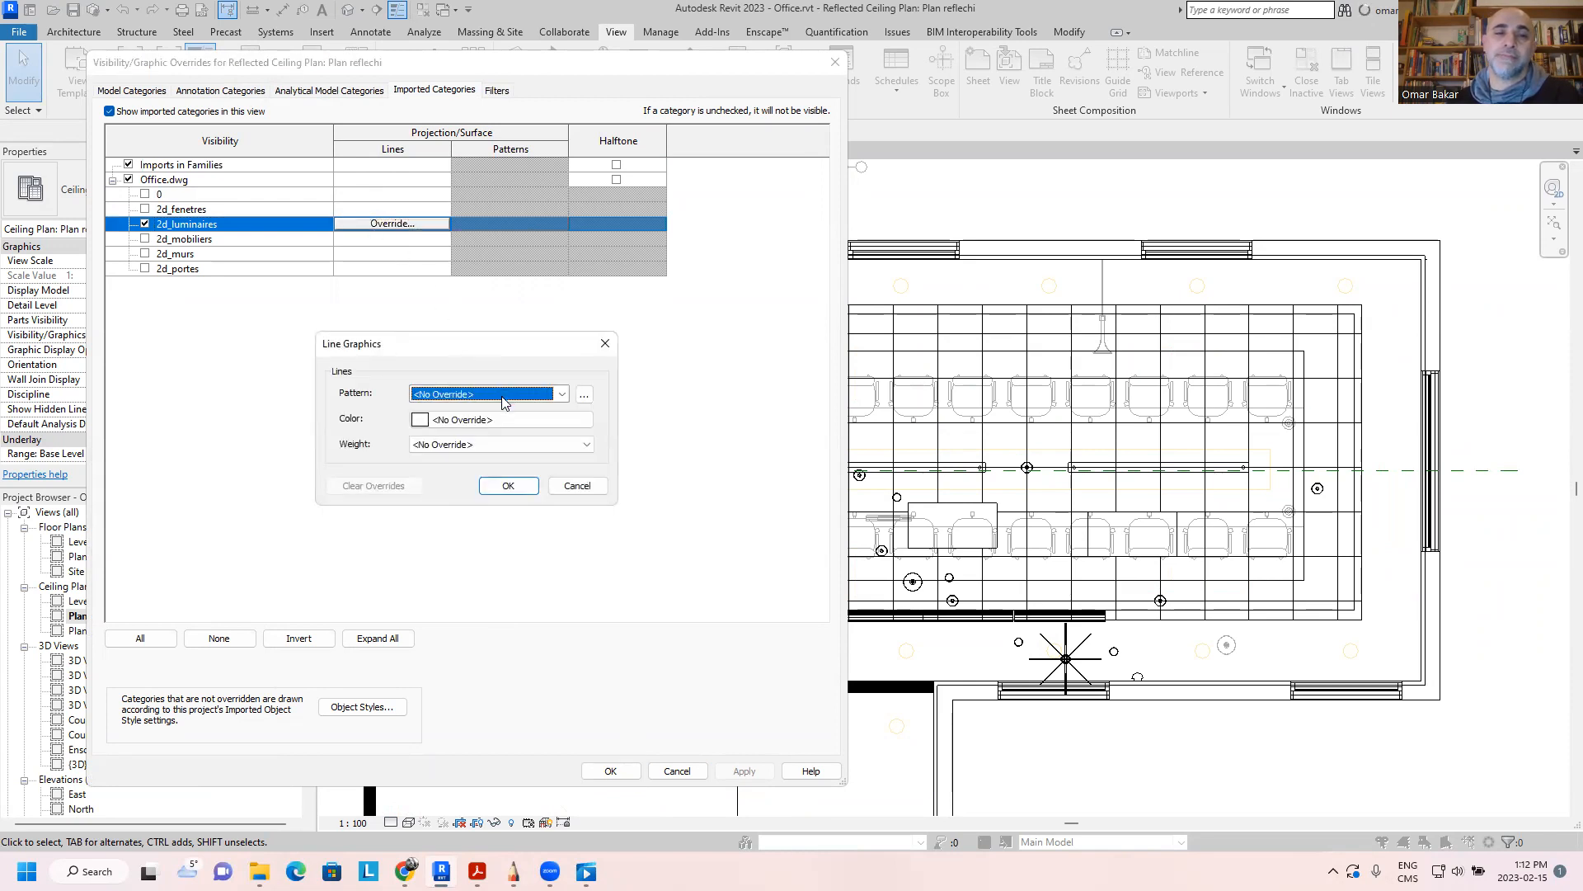
{"action": "left_click", "coordinate": [501, 396]}
{"action": "left_click", "coordinate": [478, 423]}
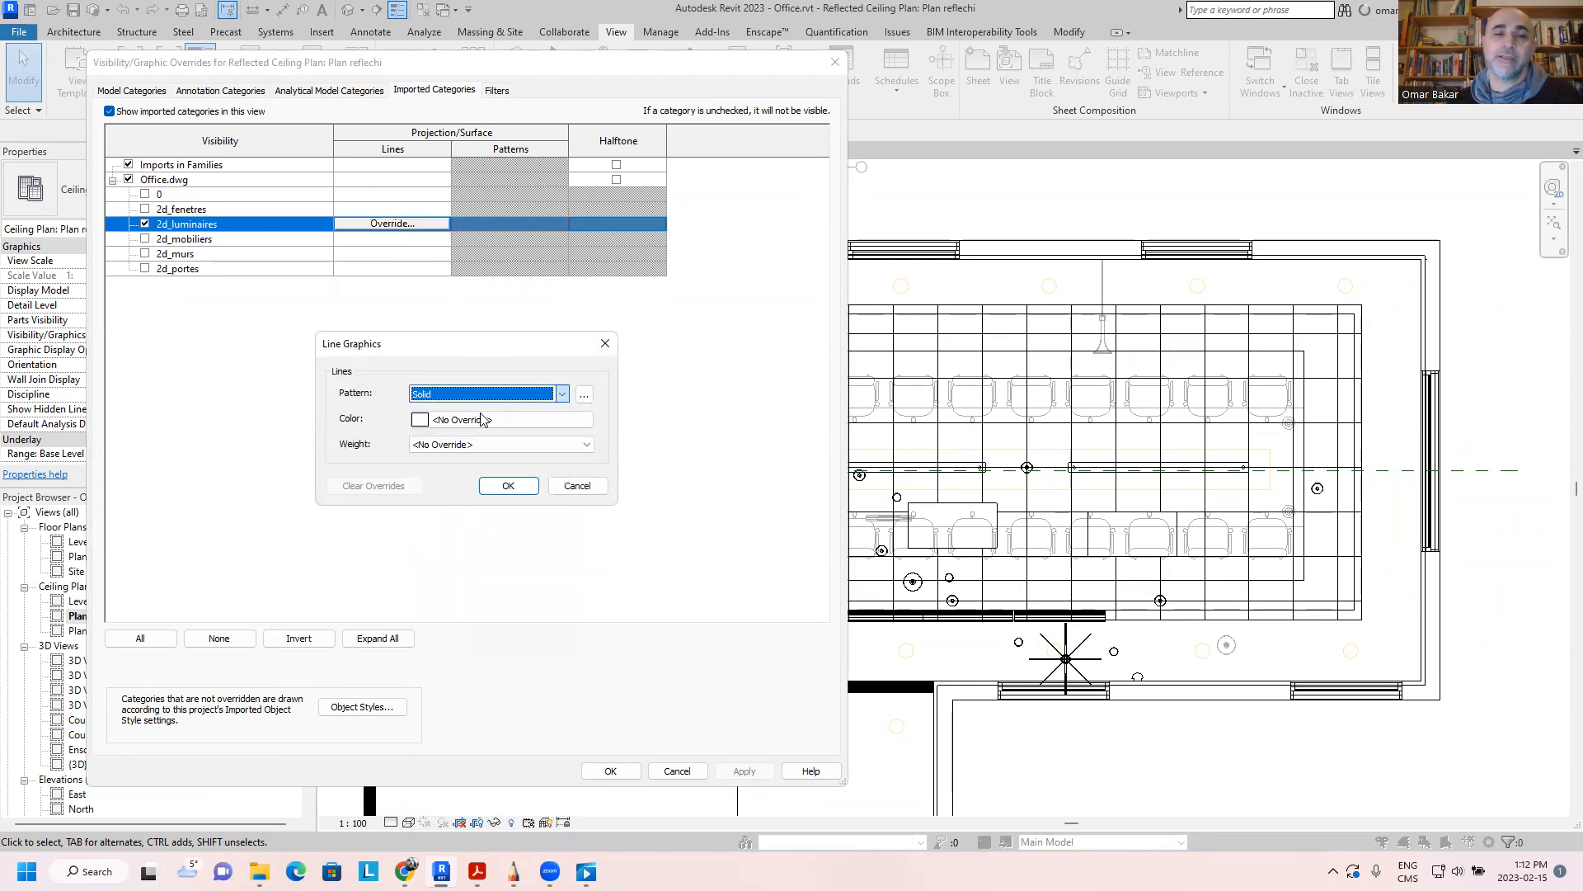
{"action": "left_click", "coordinate": [492, 421]}
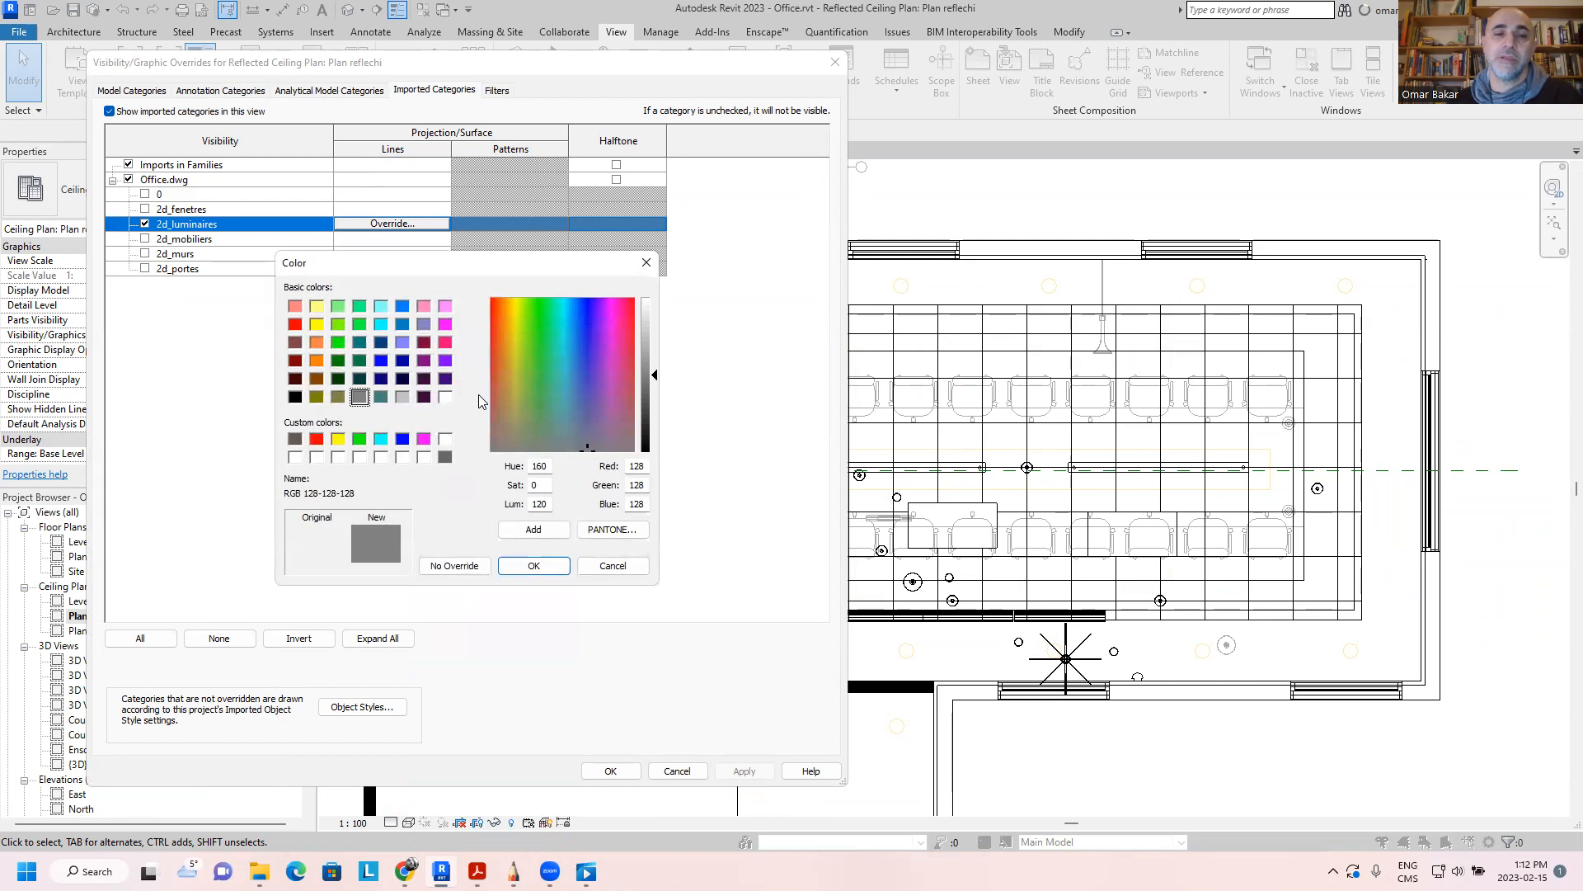
{"action": "left_click", "coordinate": [317, 438]}
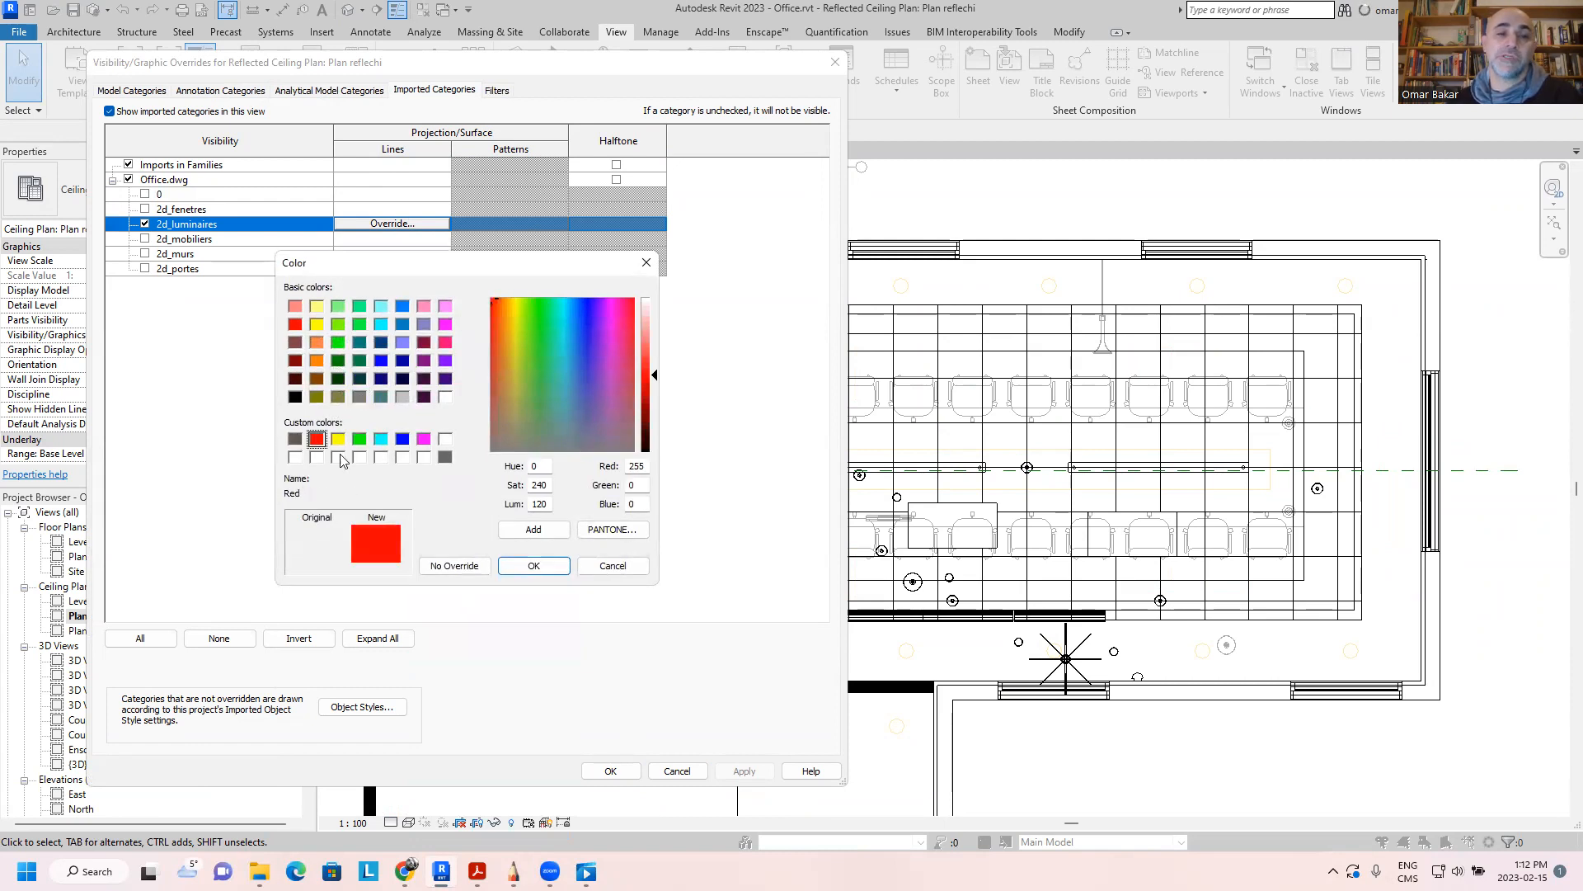
{"action": "left_click", "coordinate": [534, 565]}
{"action": "left_click", "coordinate": [490, 447]}
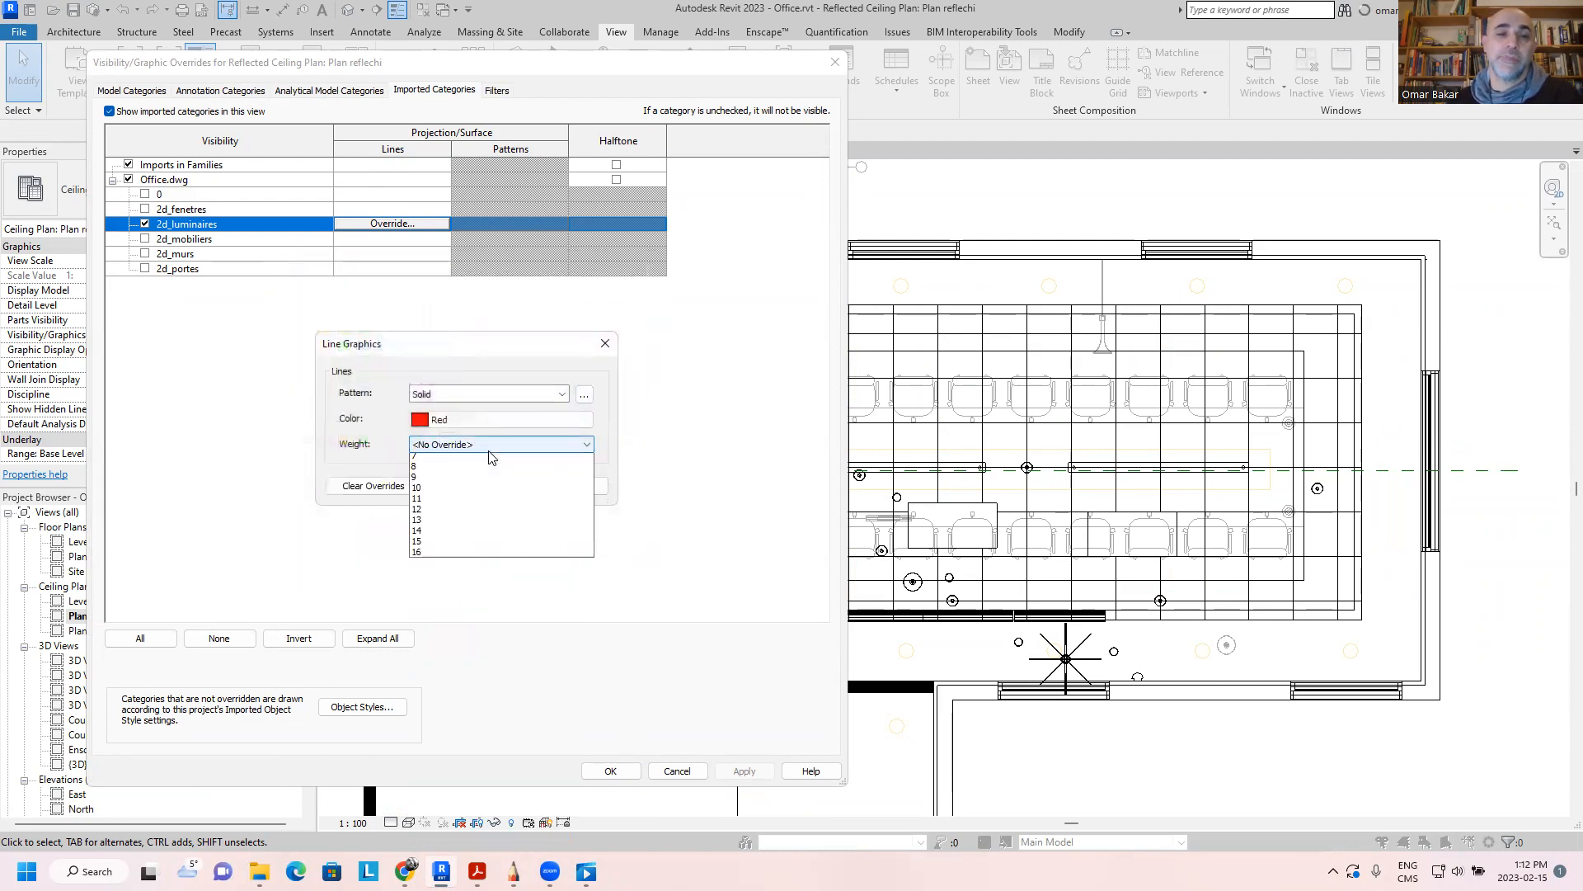
{"action": "left_click", "coordinate": [456, 577]}
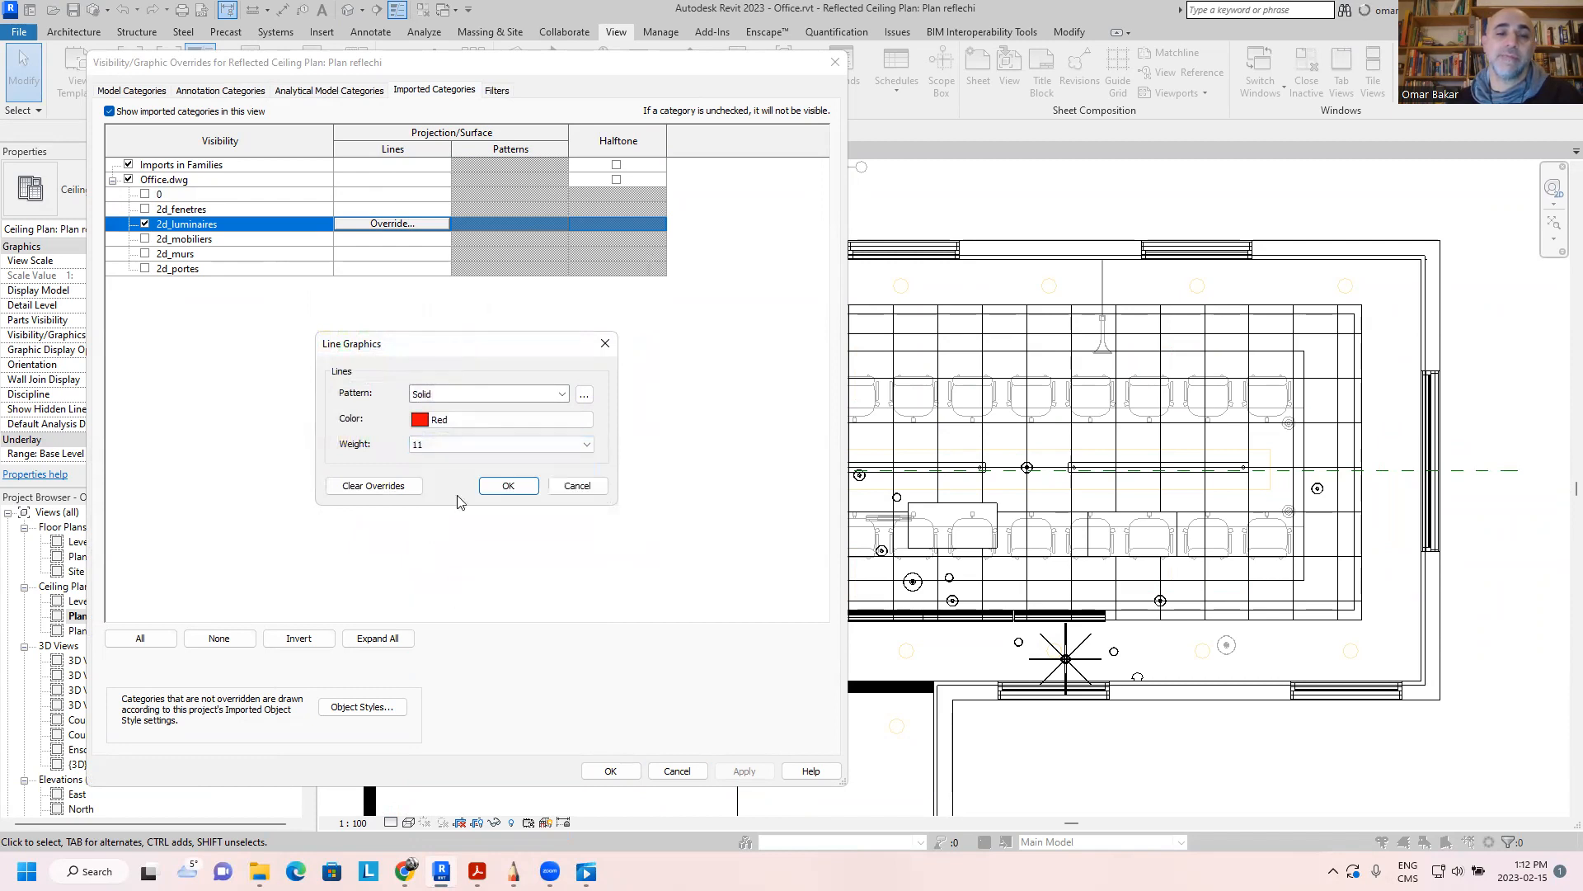
{"action": "left_click", "coordinate": [500, 488]}
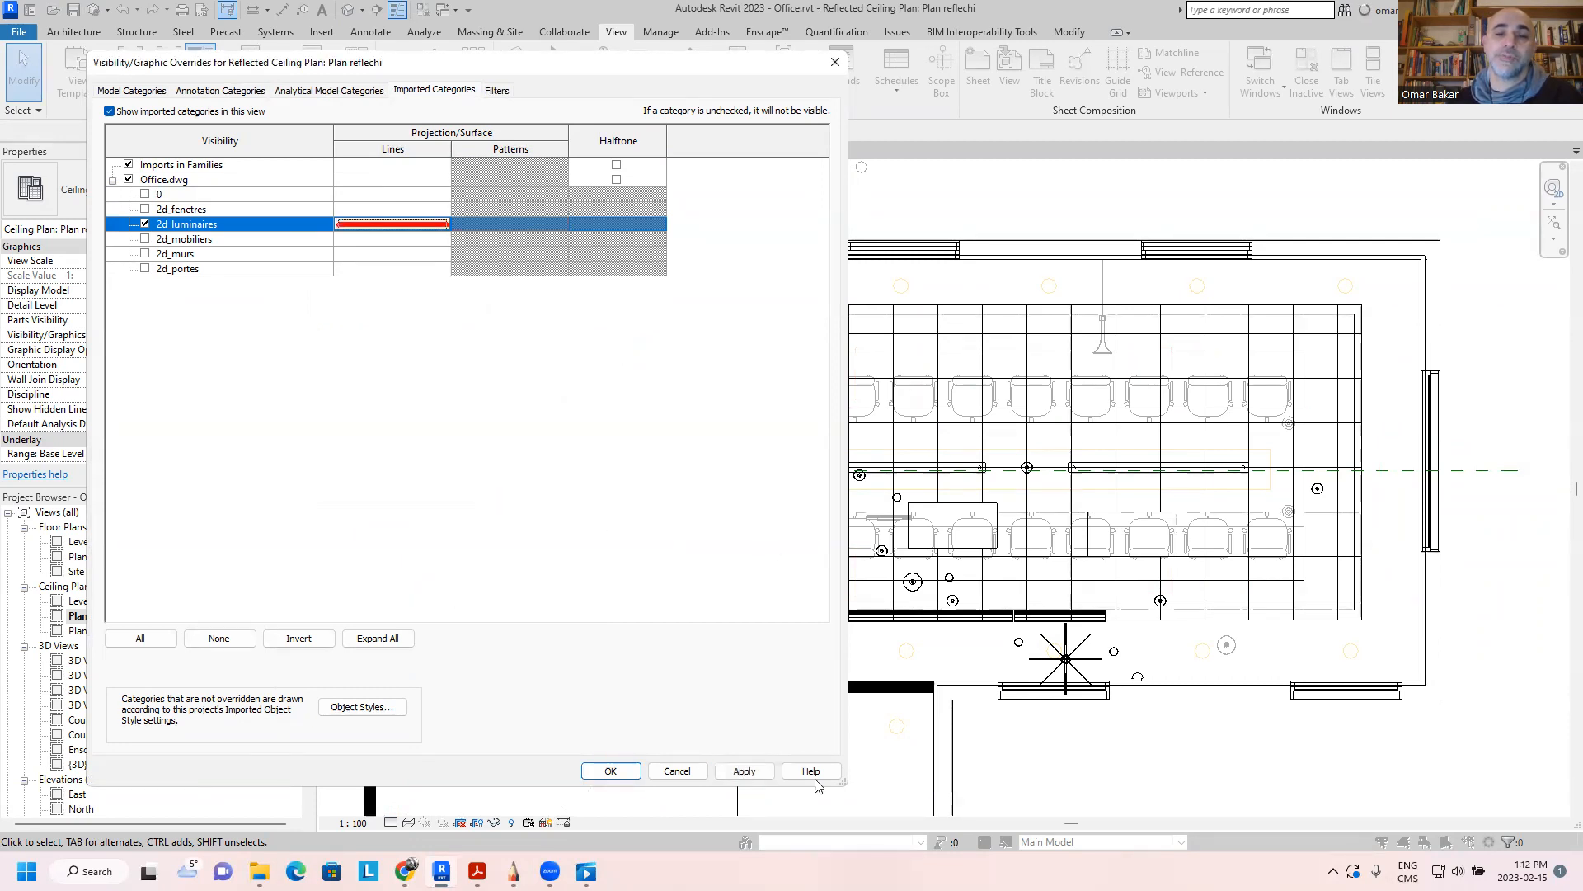
{"action": "left_click", "coordinate": [754, 774]}
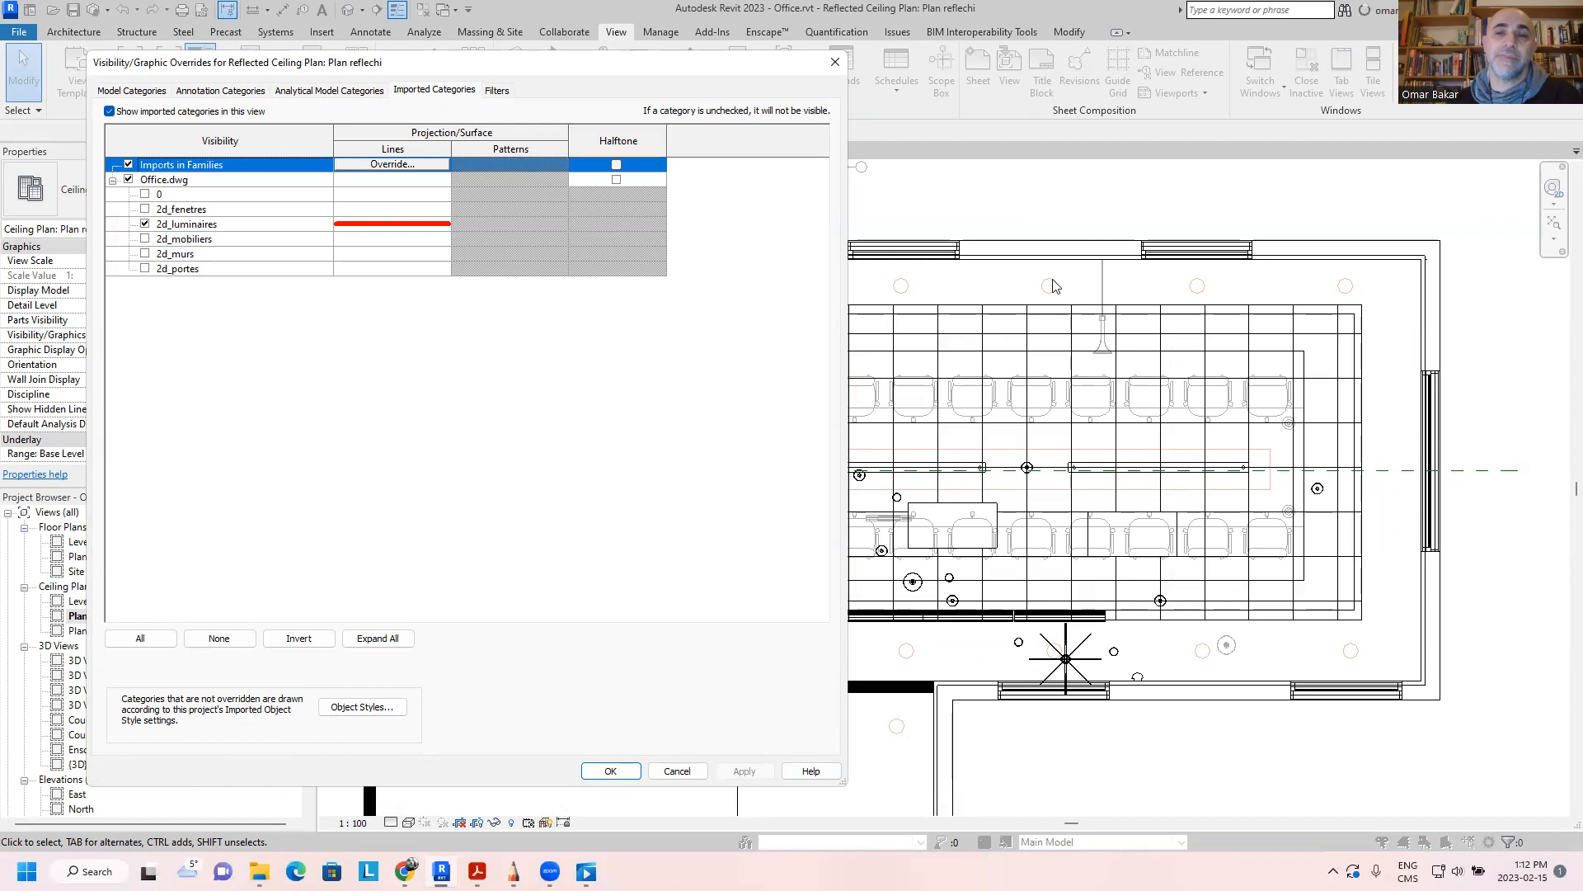
{"action": "left_click", "coordinate": [612, 771]}
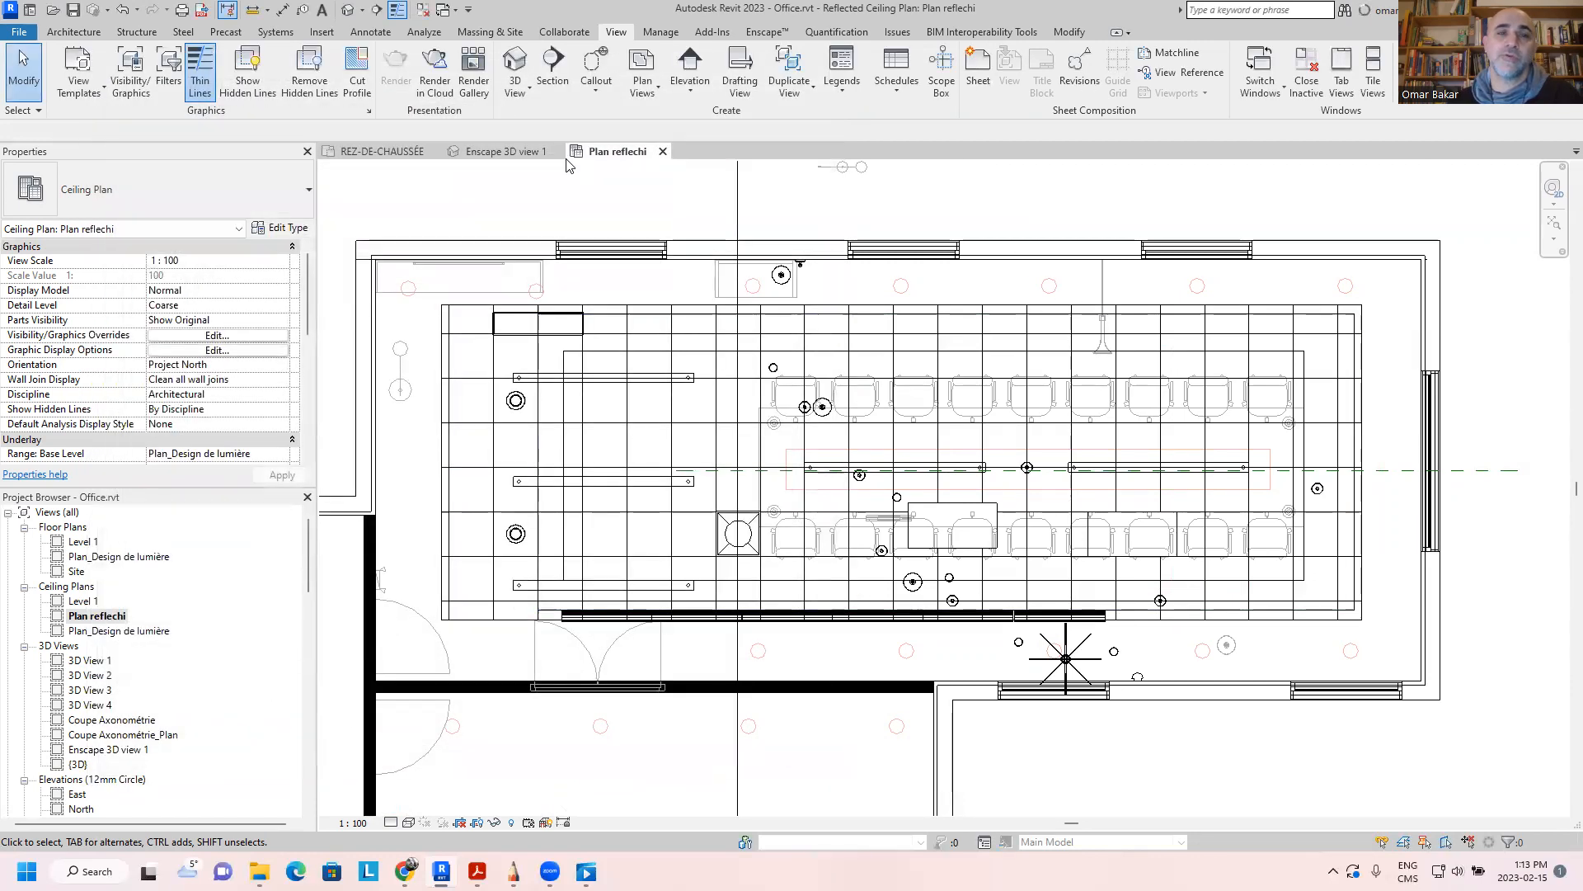
Step: Turn off Thin Lines and set the 2d_luminaires layer's line weight override to 6
{"action": "left_click", "coordinate": [398, 12]}
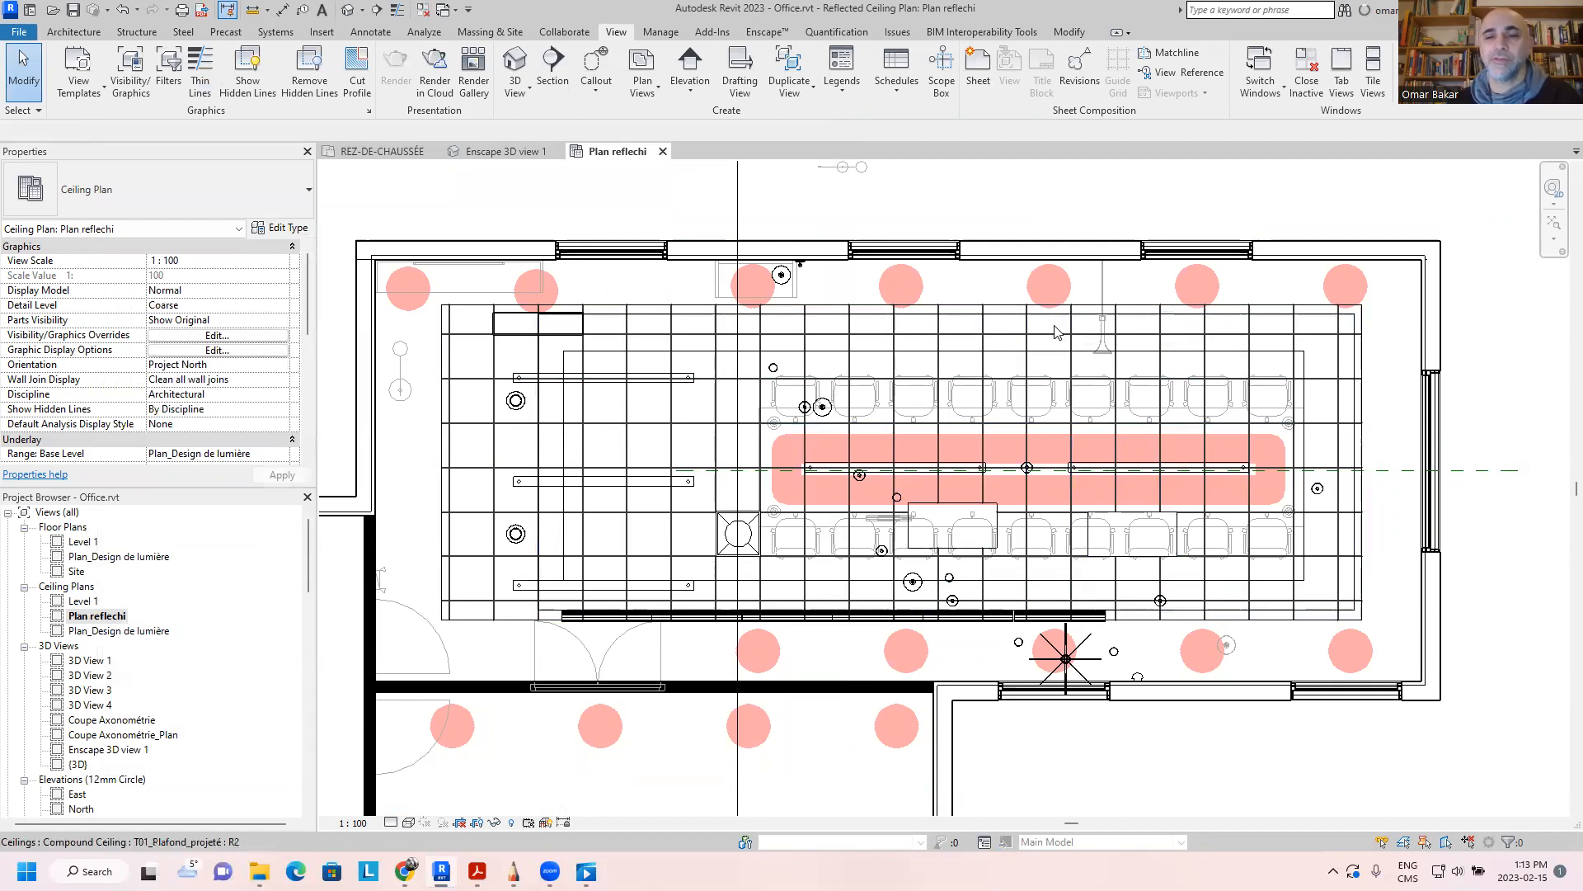
{"action": "left_click", "coordinate": [242, 340]}
{"action": "left_click", "coordinate": [446, 91]}
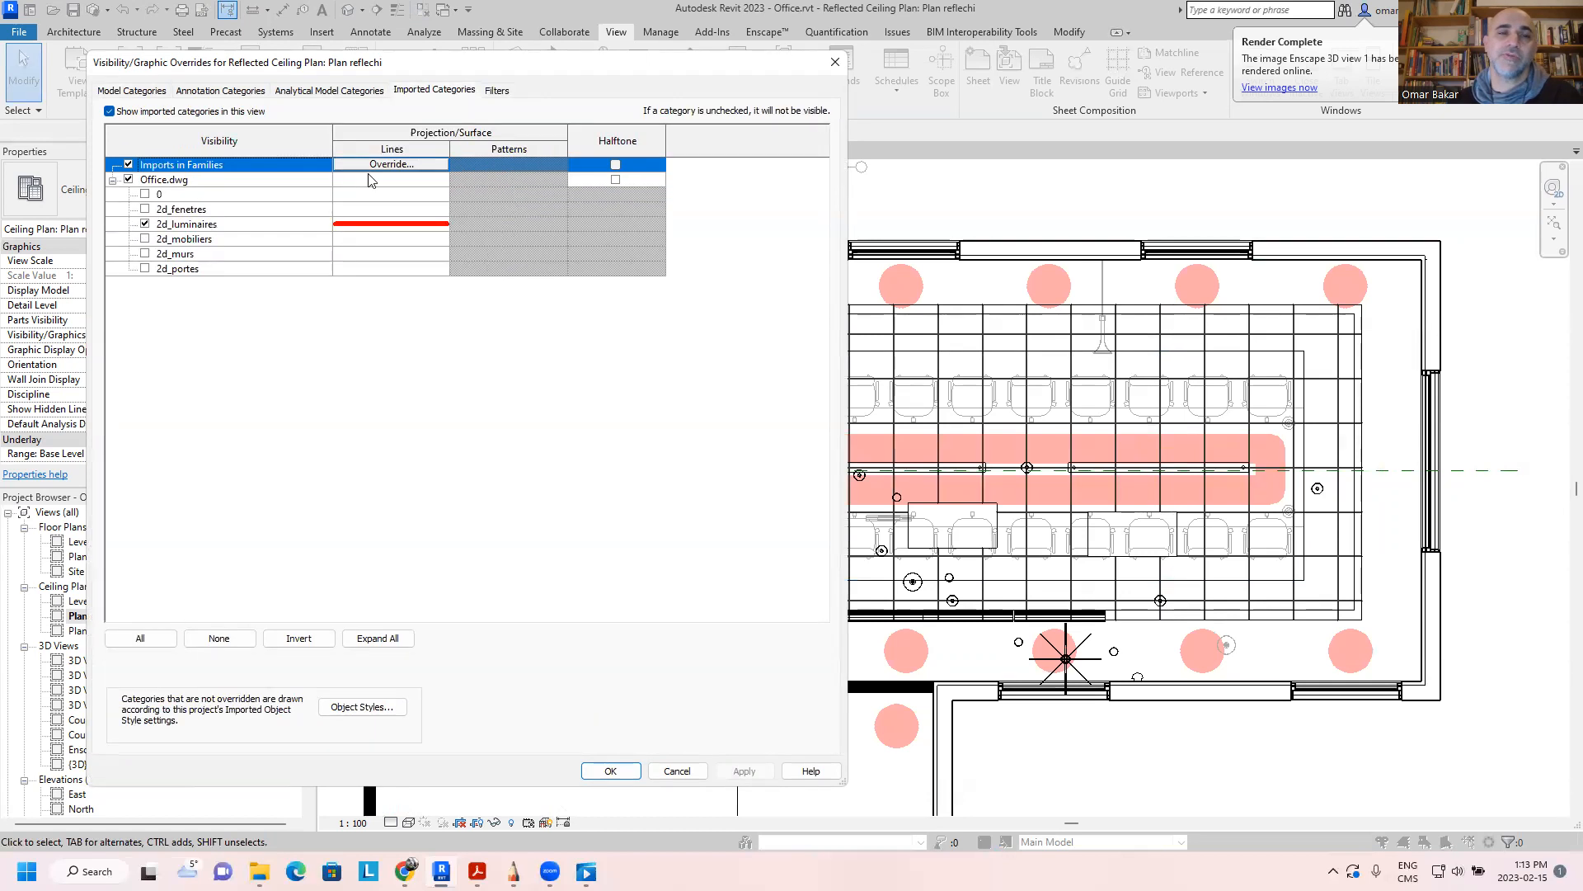
{"action": "left_click", "coordinate": [372, 227]}
{"action": "left_click", "coordinate": [373, 227]}
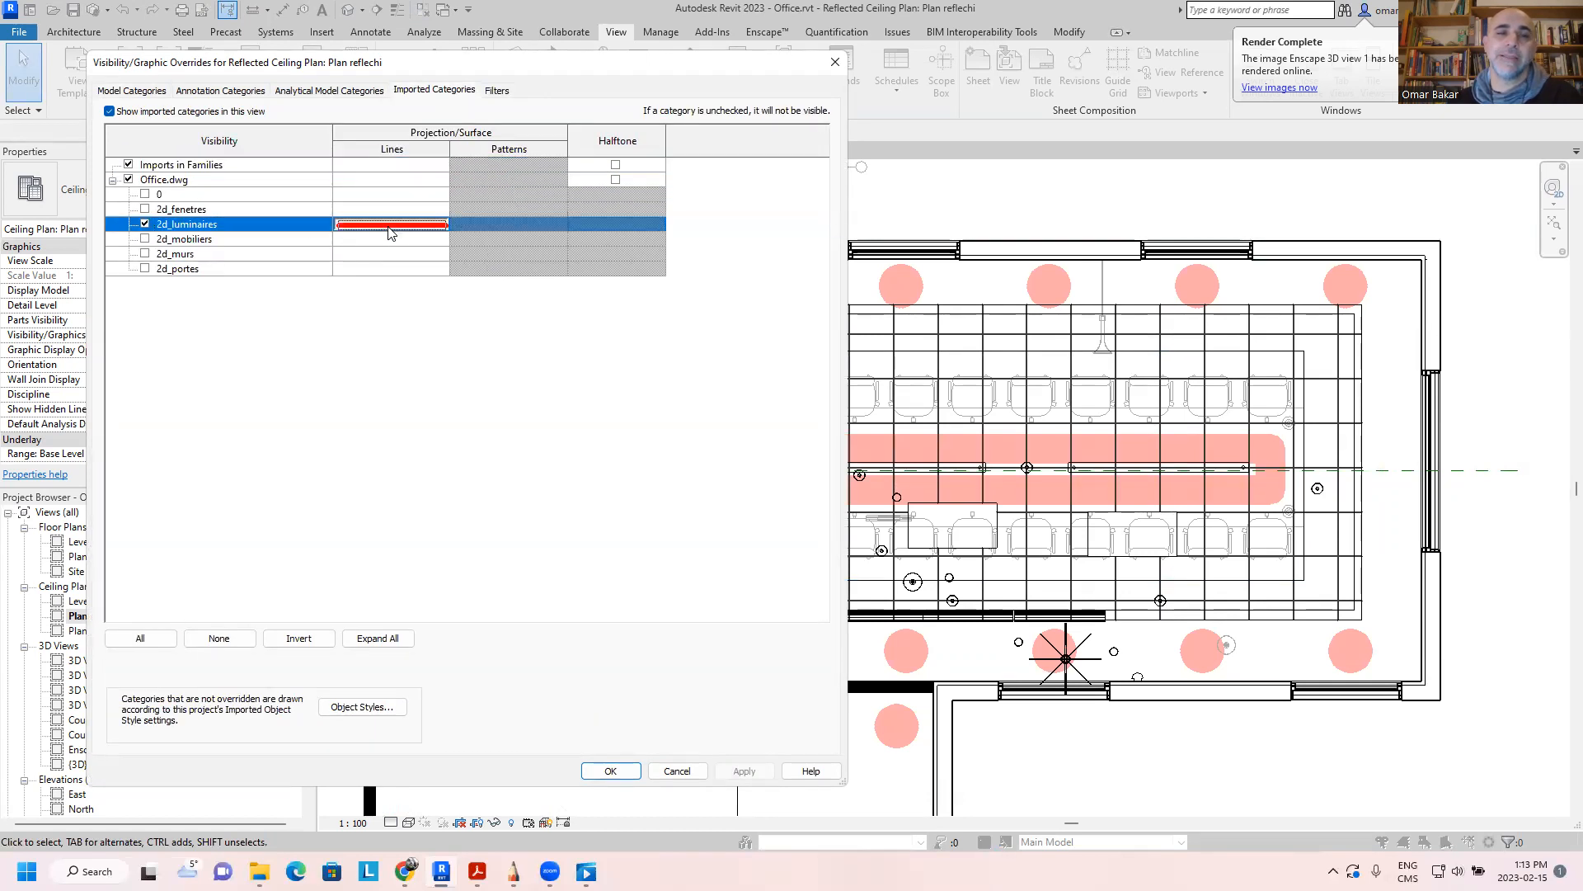
{"action": "left_click", "coordinate": [449, 446]}
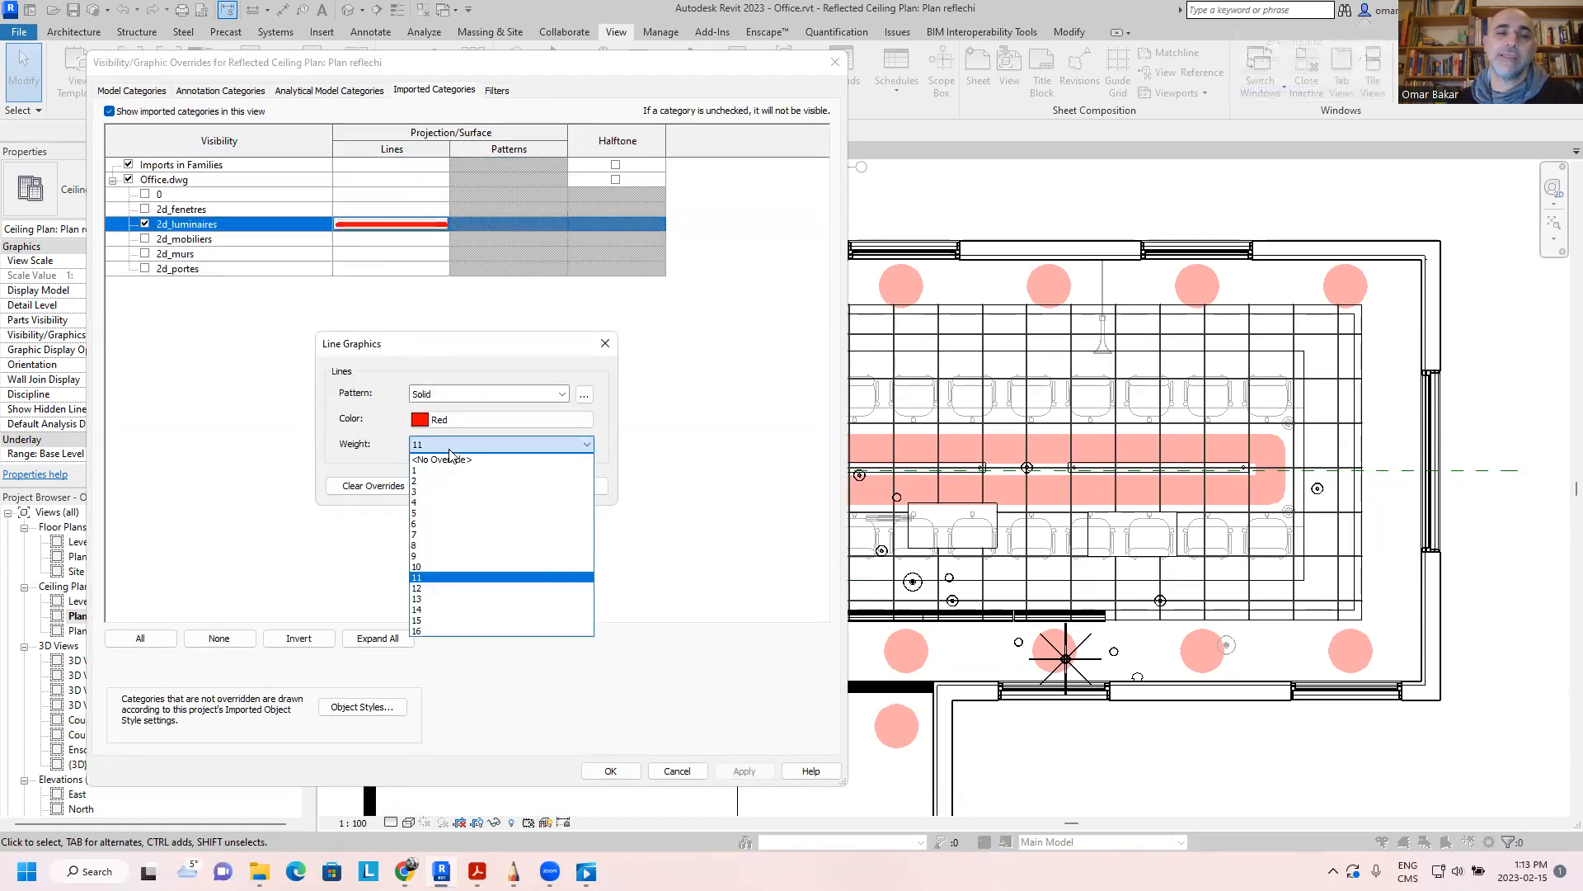
{"action": "left_click", "coordinate": [450, 524]}
{"action": "left_click", "coordinate": [509, 486]}
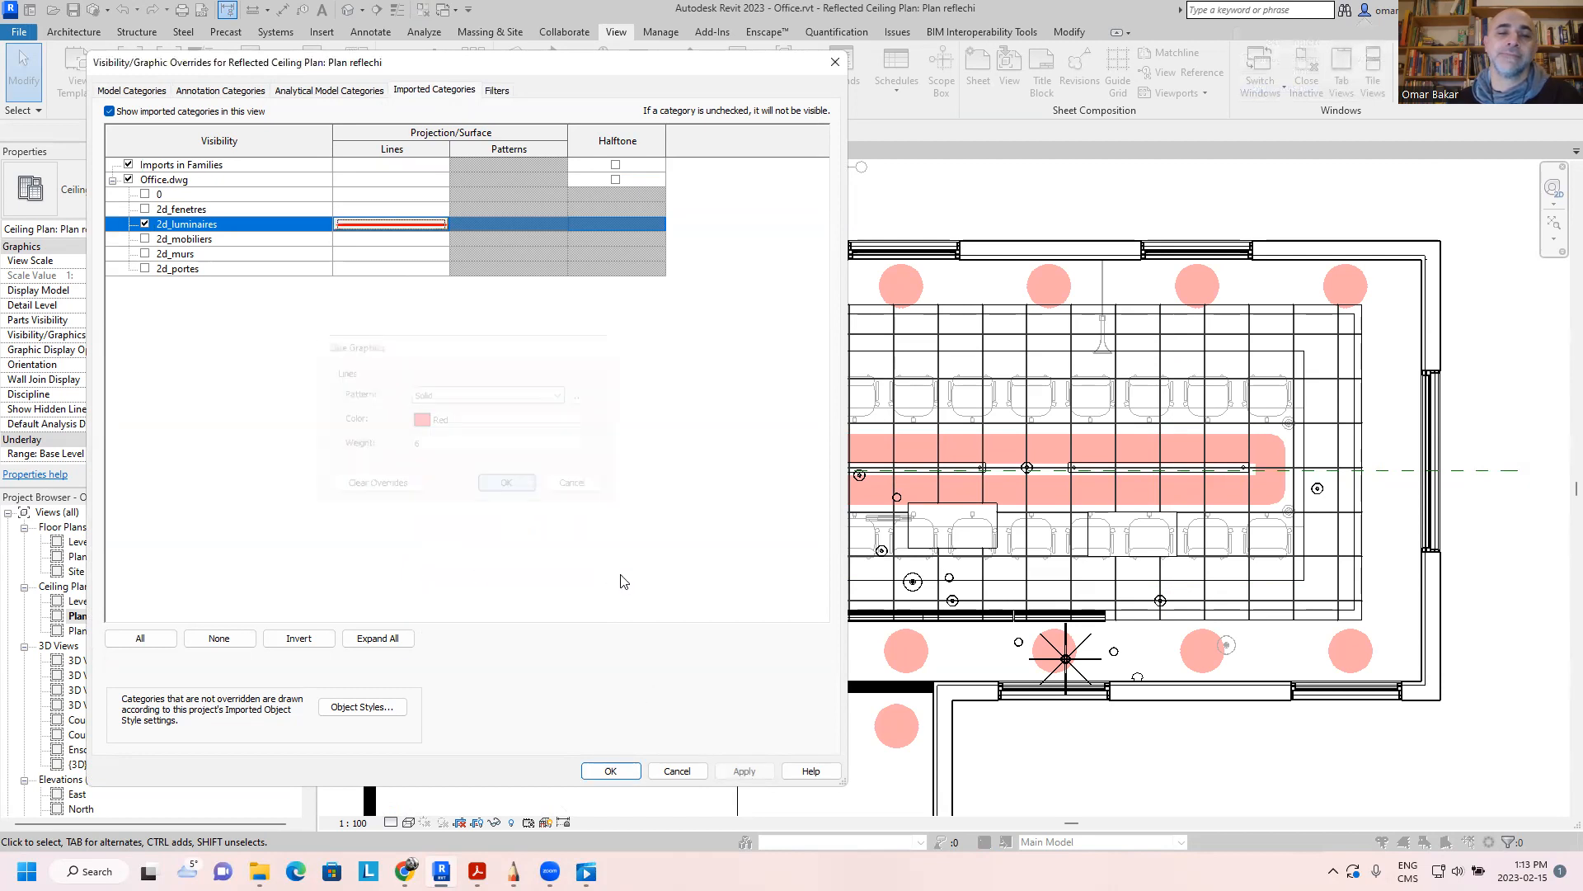
{"action": "left_click", "coordinate": [745, 772]}
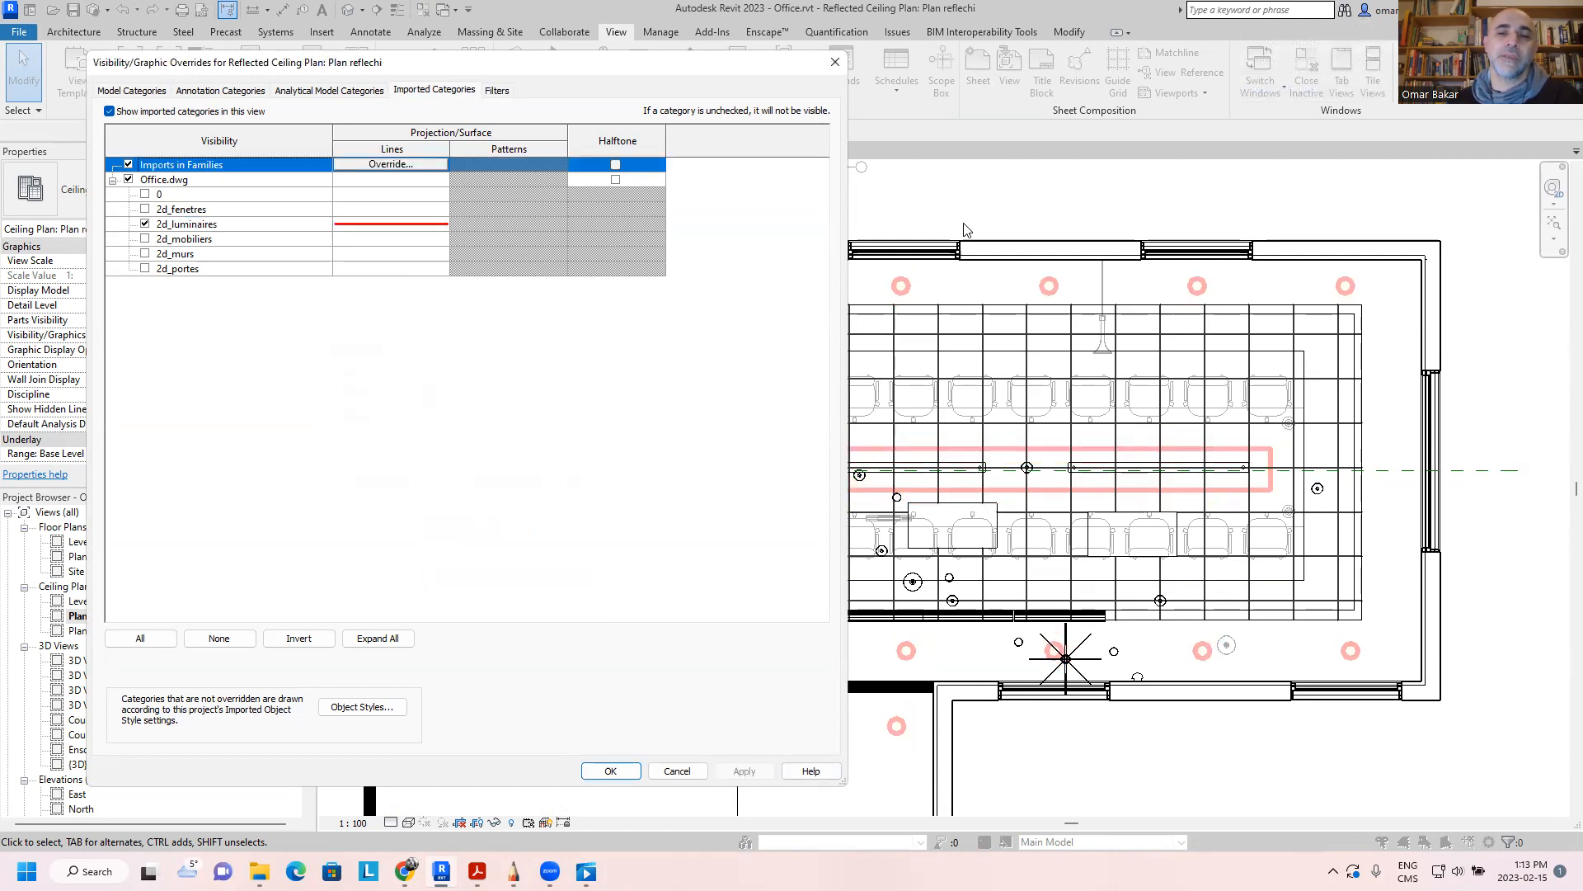
Step: Turn off the display of all imported categories in the reflected ceiling plan and apply the change
{"action": "left_click_drag", "start_coordinate": [692, 73], "coordinate": [462, 84]}
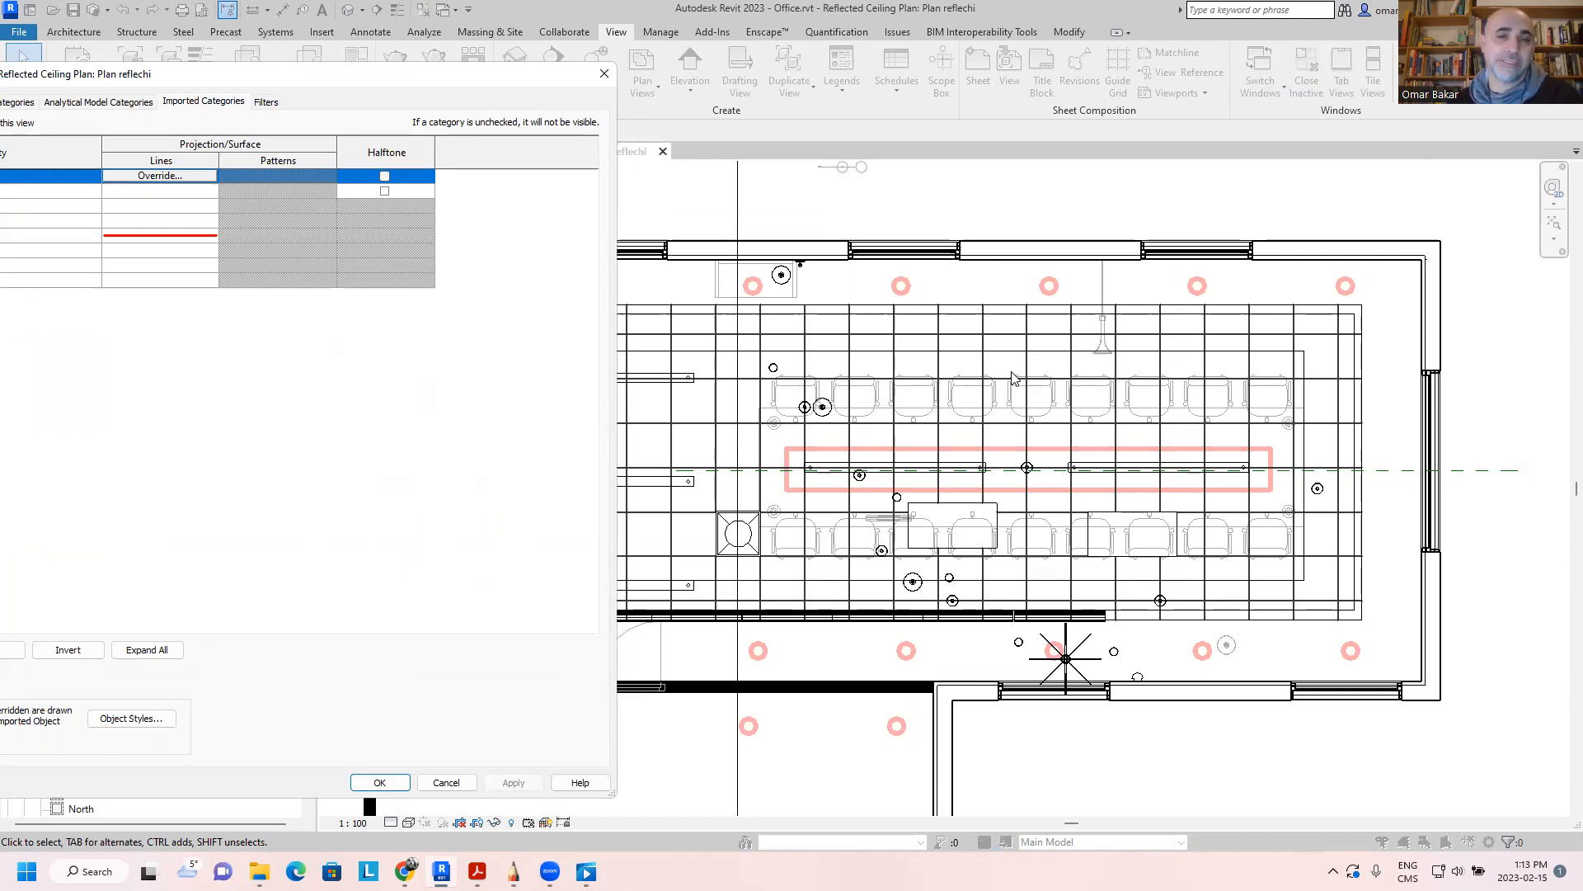
{"action": "left_click_drag", "start_coordinate": [394, 77], "coordinate": [632, 80]}
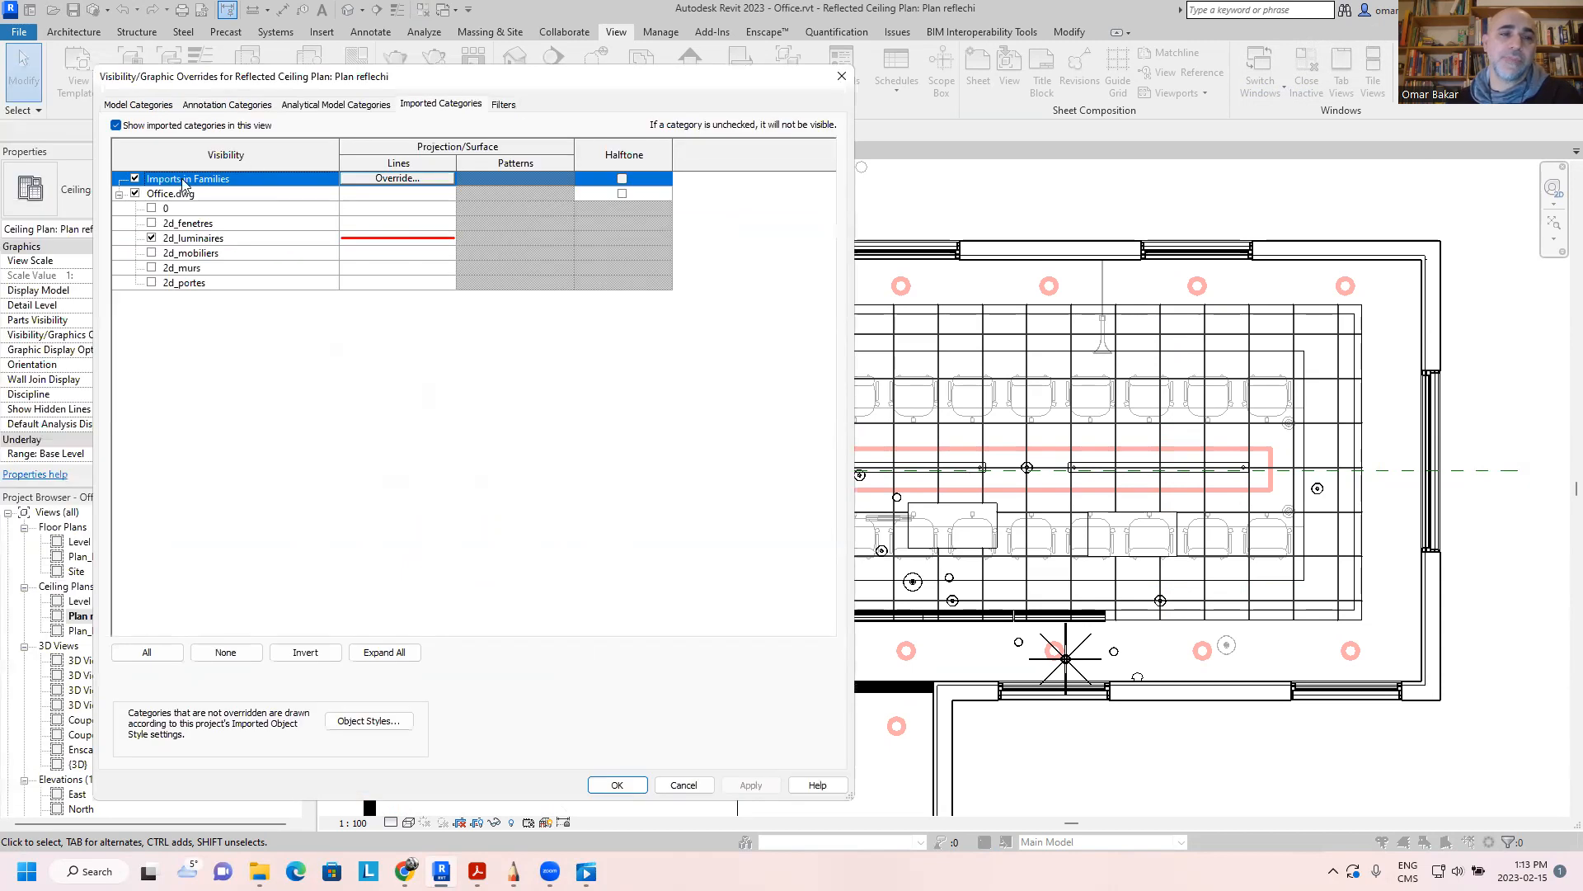
{"action": "left_click", "coordinate": [123, 130]}
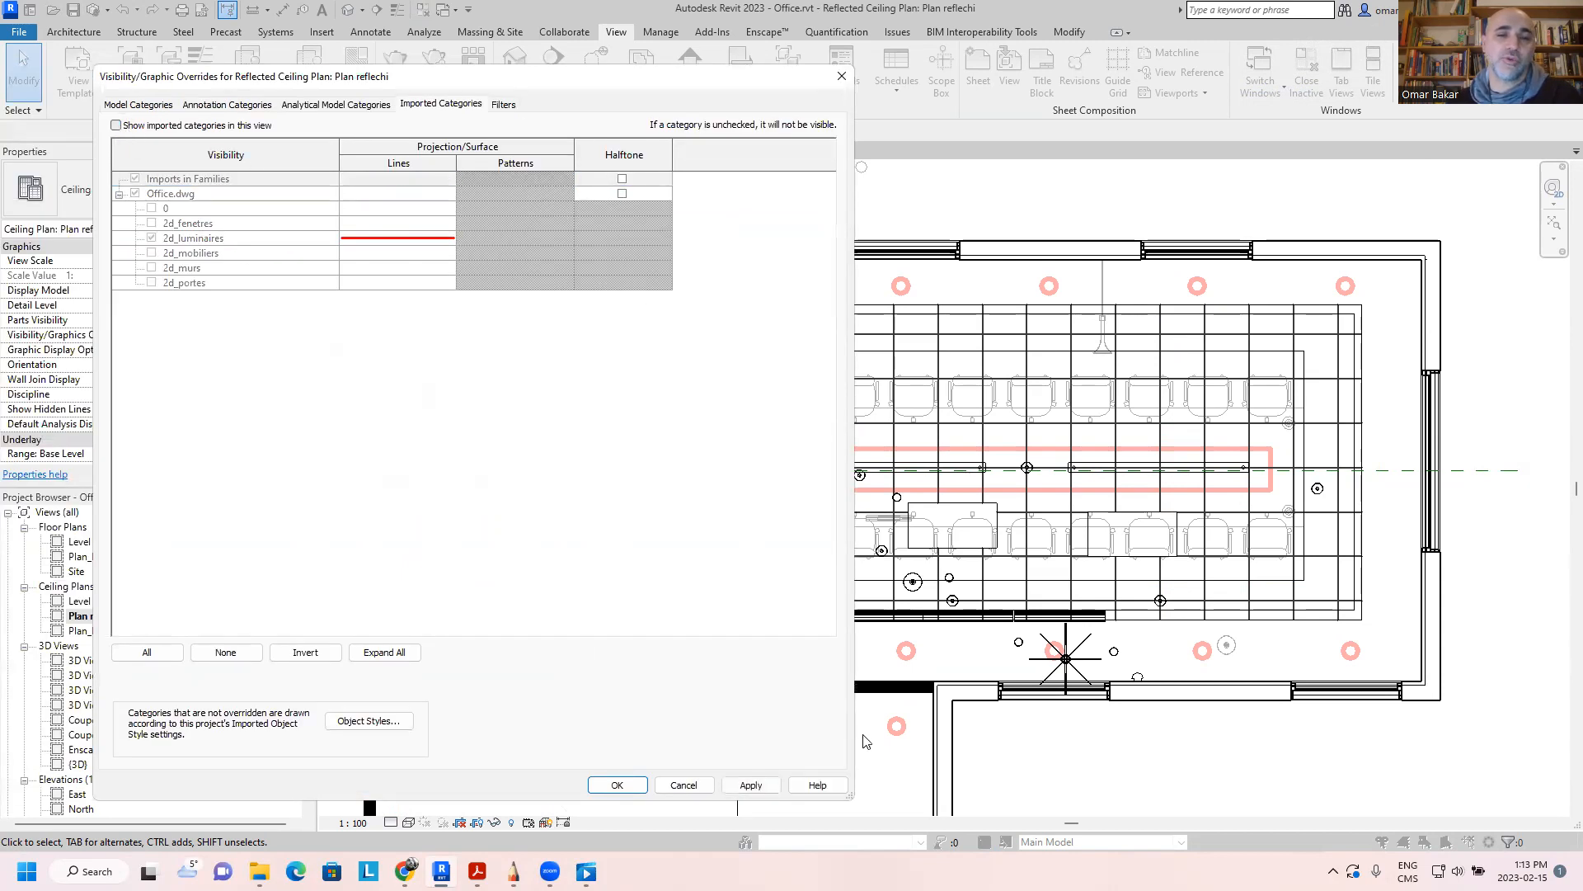
{"action": "left_click", "coordinate": [773, 790]}
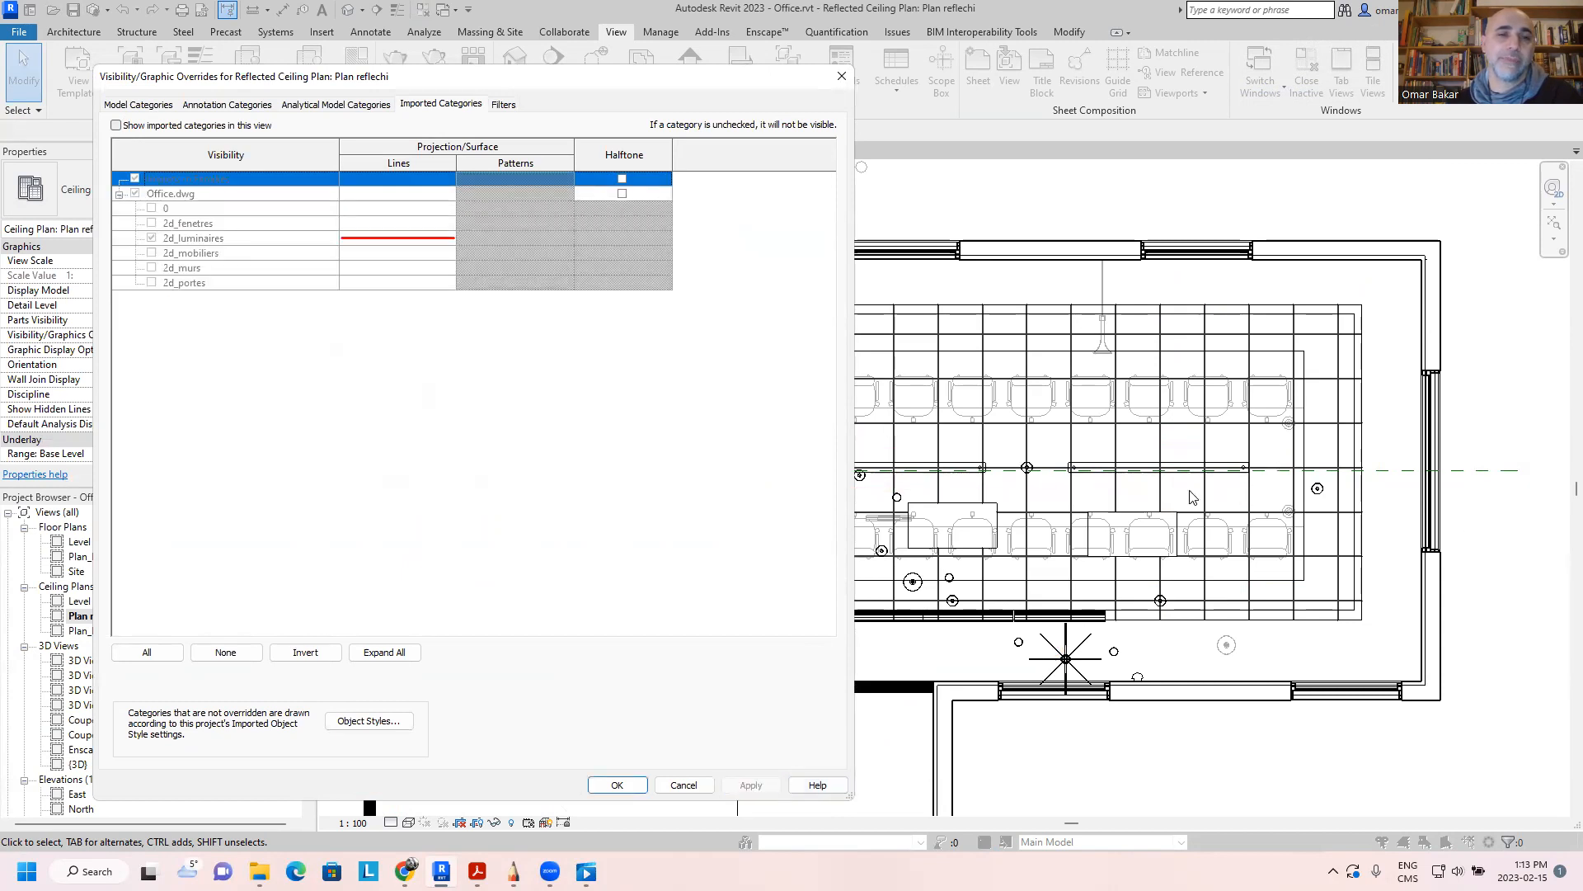
Step: Create a new rule-based view filter named luminaires from the view's filter settings
{"action": "left_click", "coordinate": [503, 108]}
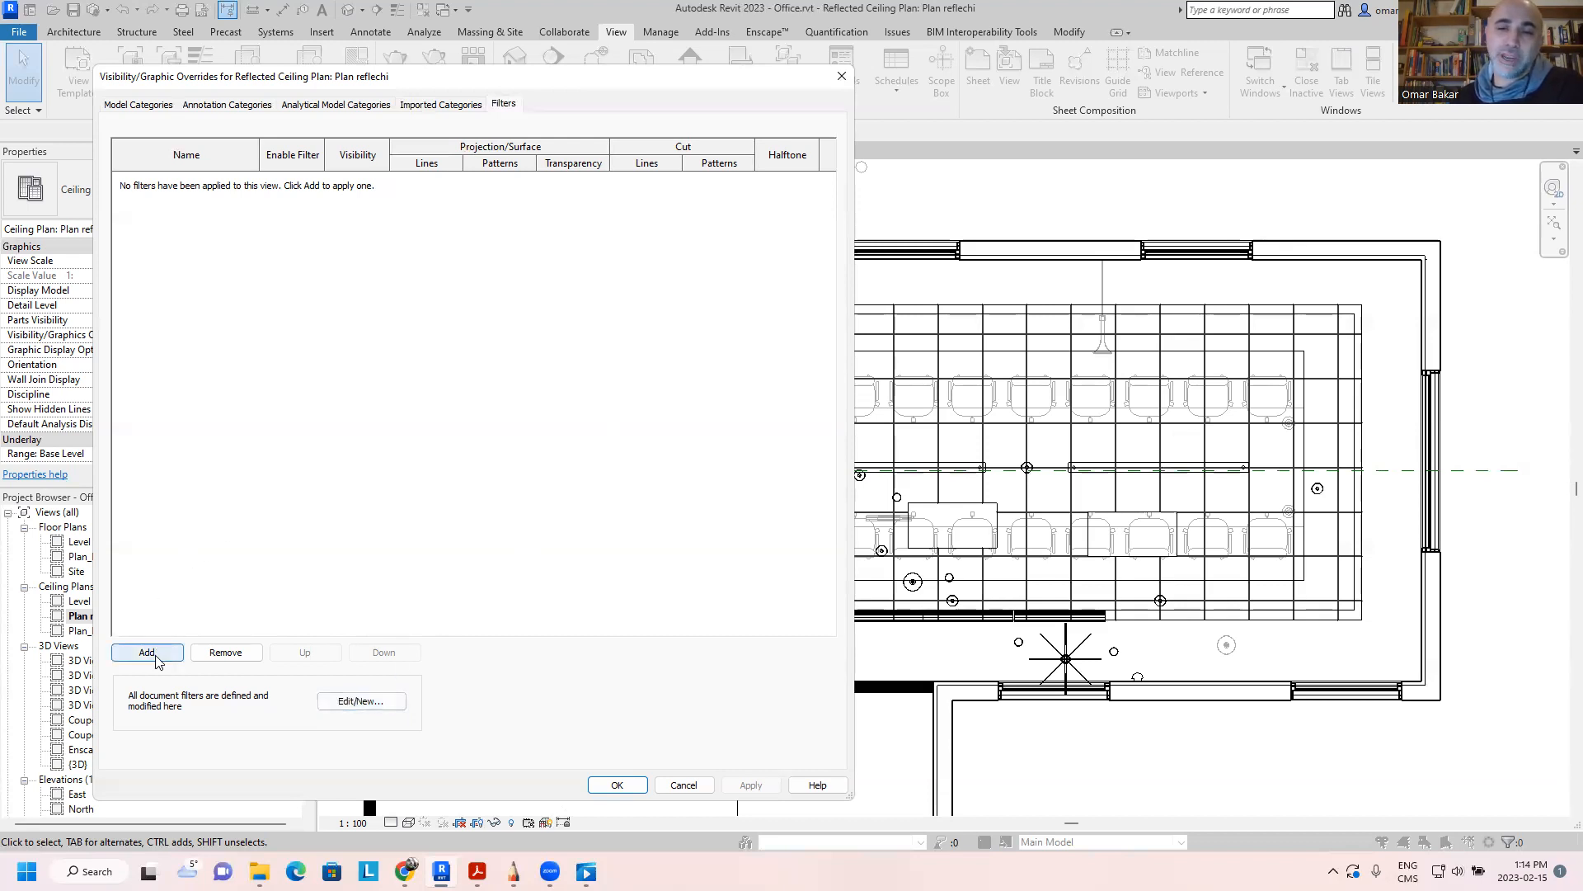
{"action": "left_click", "coordinate": [371, 708]}
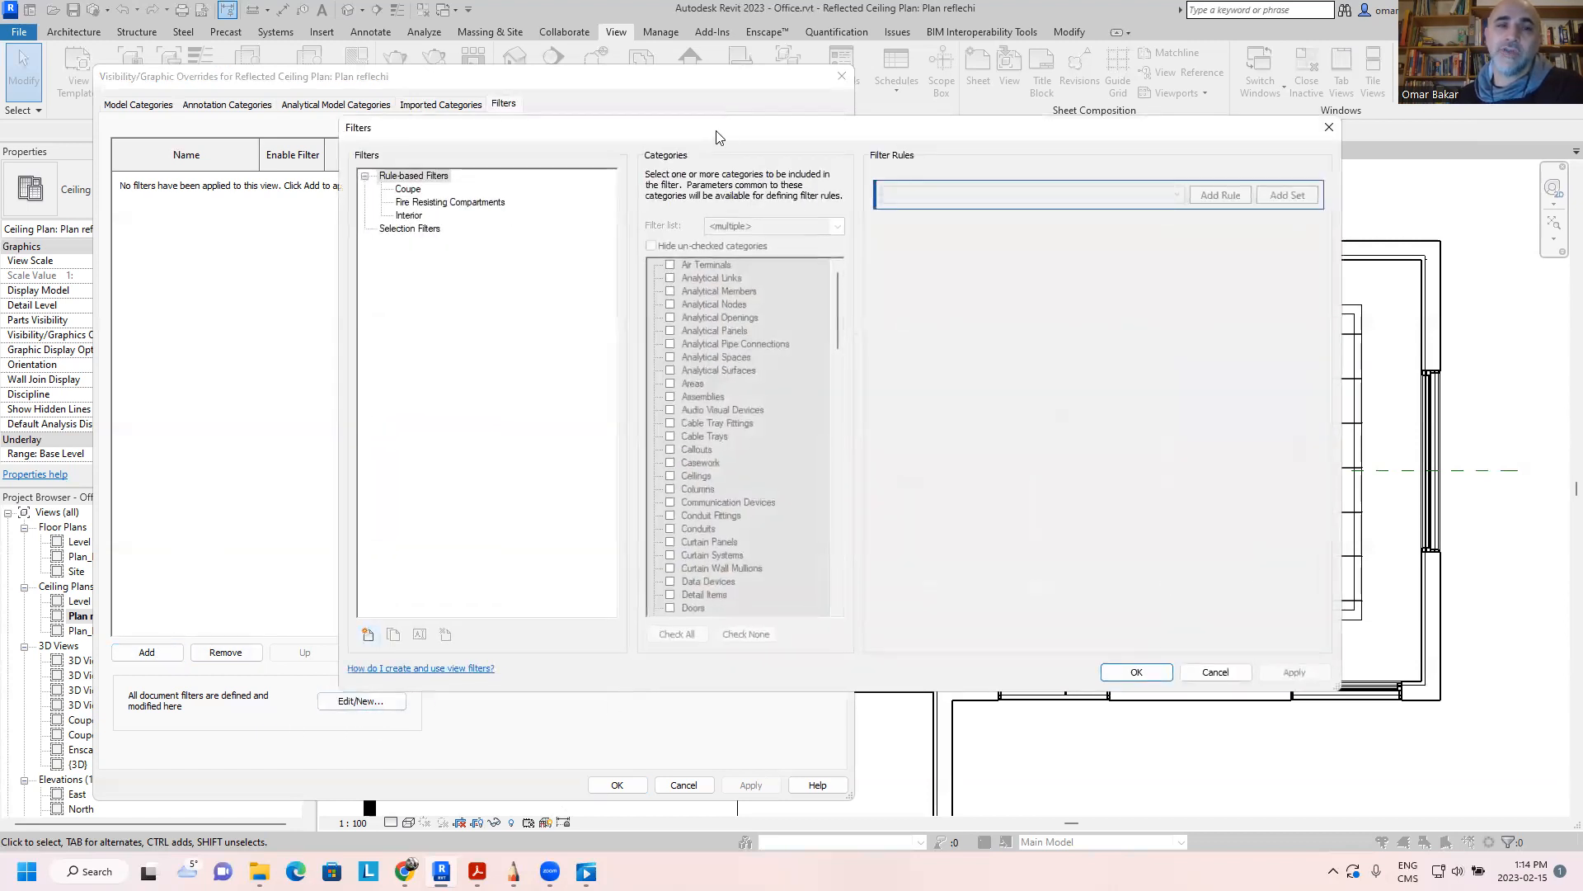
{"action": "left_click_drag", "start_coordinate": [717, 136], "coordinate": [476, 136]}
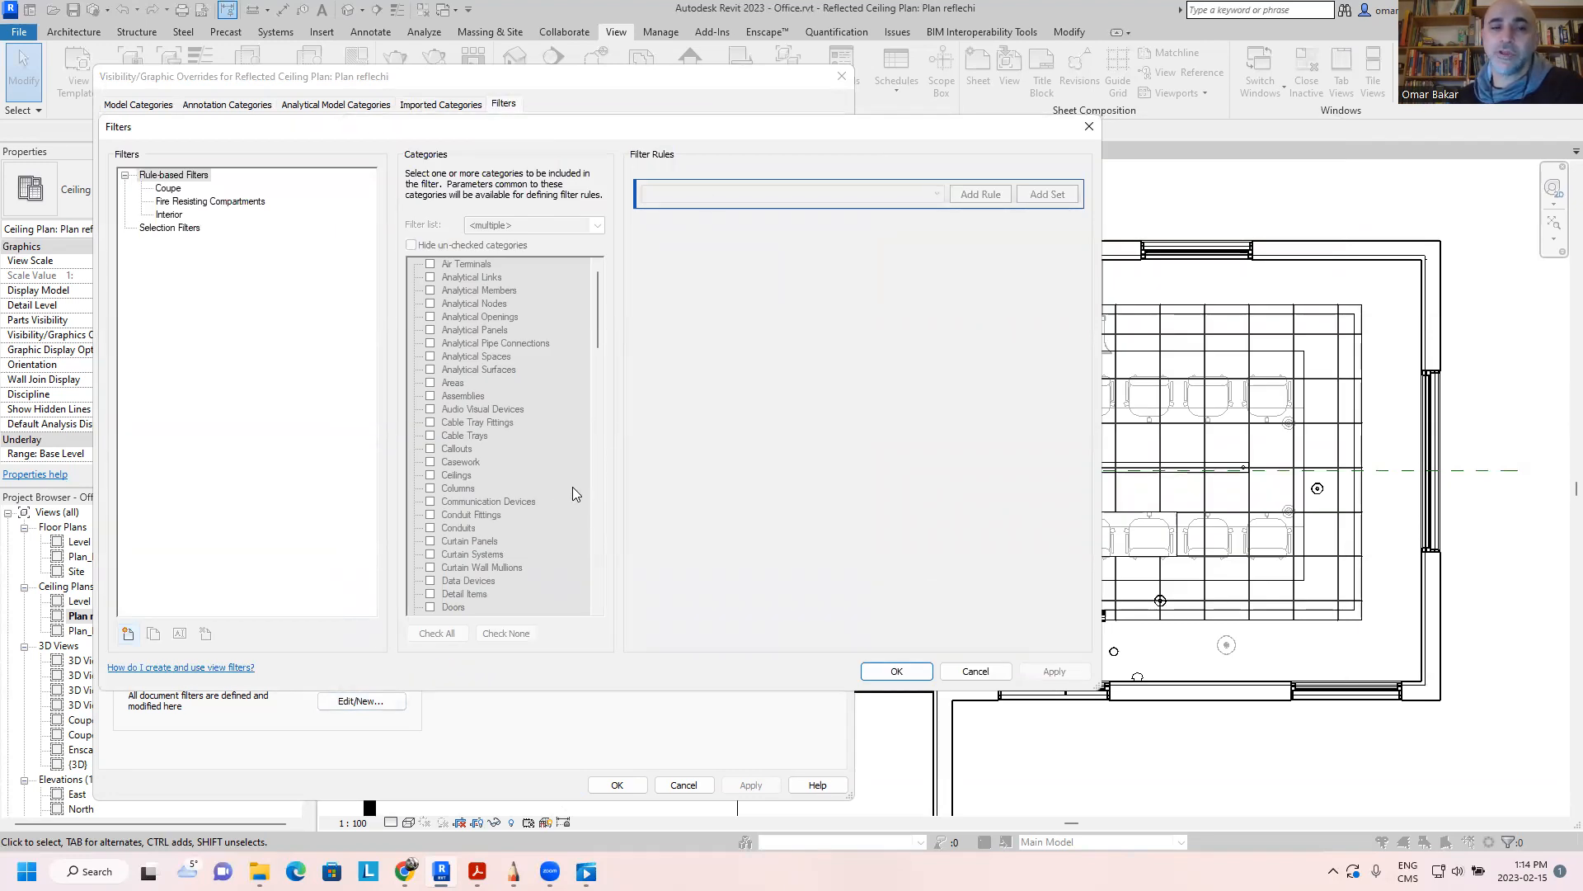
{"action": "left_click", "coordinate": [128, 633]}
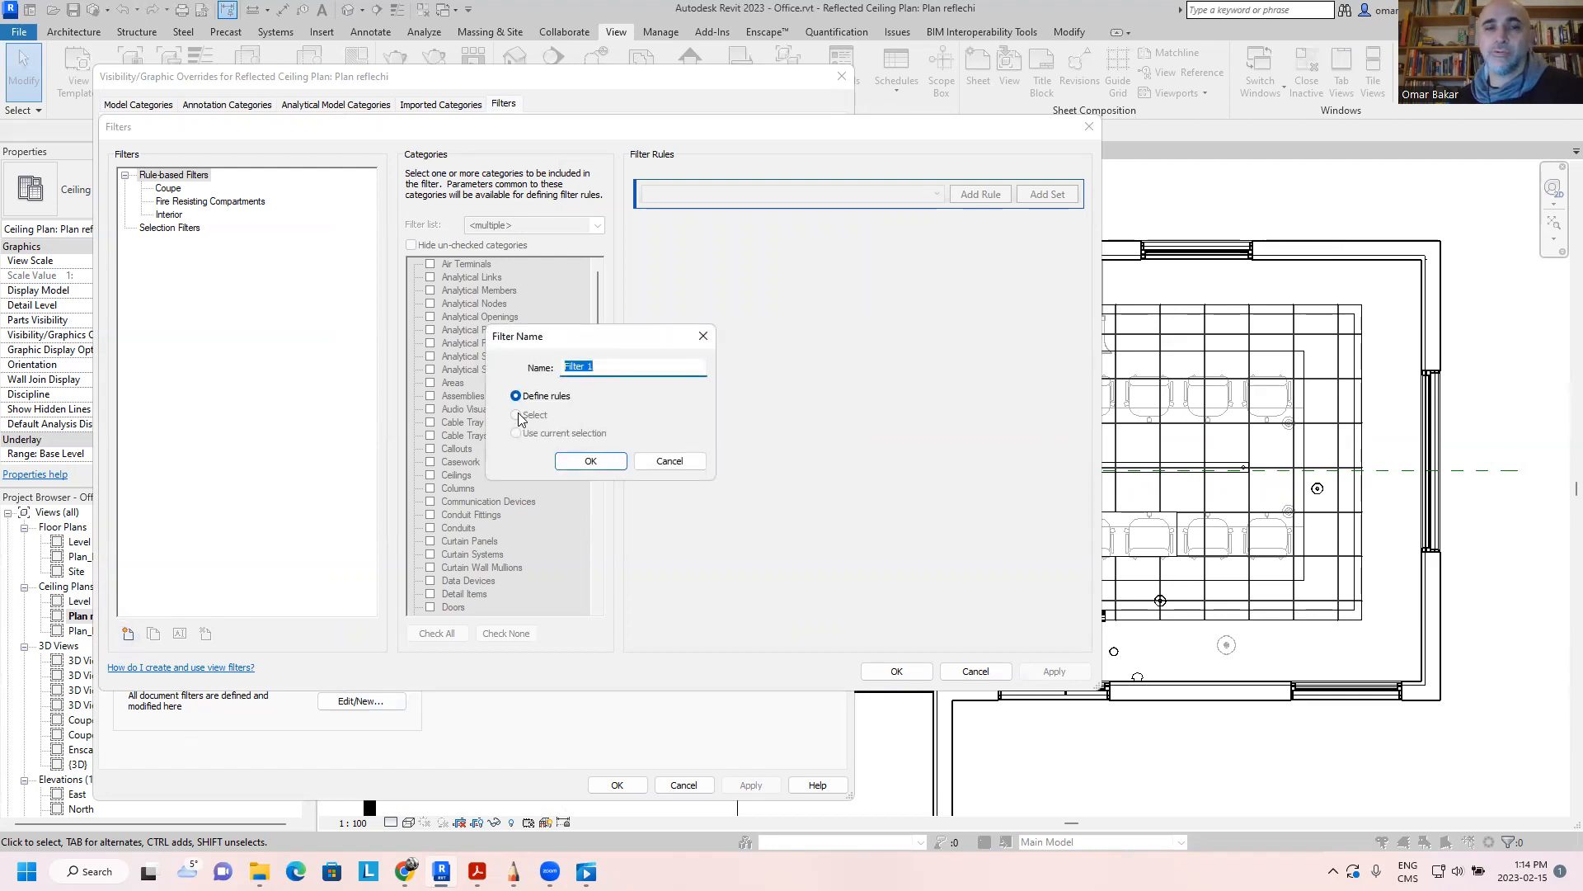
{"action": "type", "text": "luminaires"}
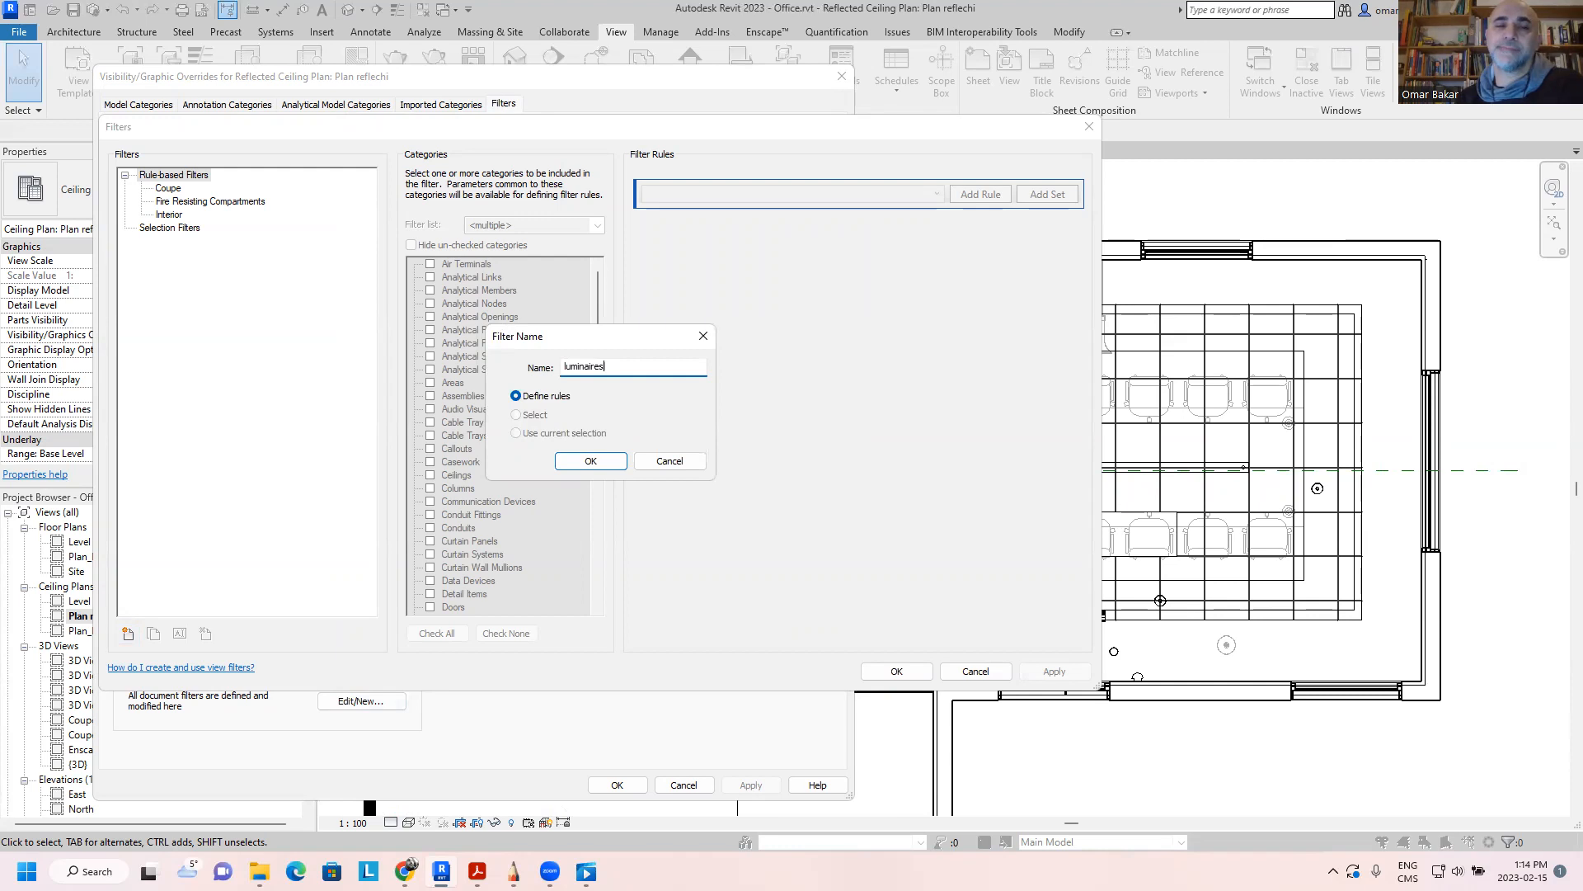
{"action": "key", "text": "Return"}
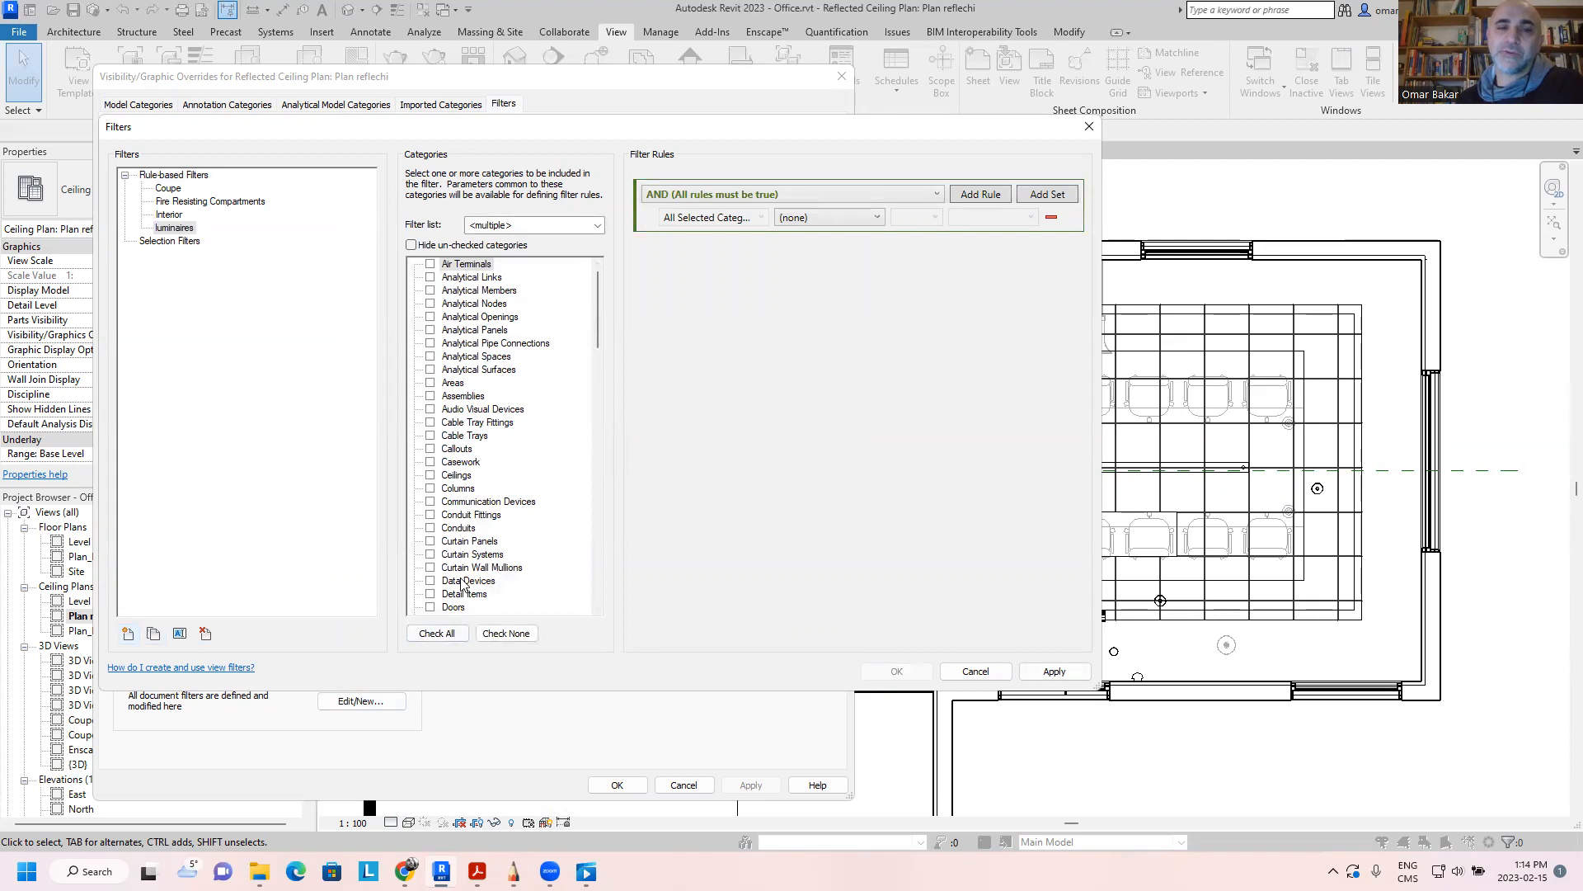
Step: Include the Lighting Devices and Lighting Fixtures categories in the luminaires filter
{"action": "left_click_drag", "start_coordinate": [595, 293], "coordinate": [593, 384]}
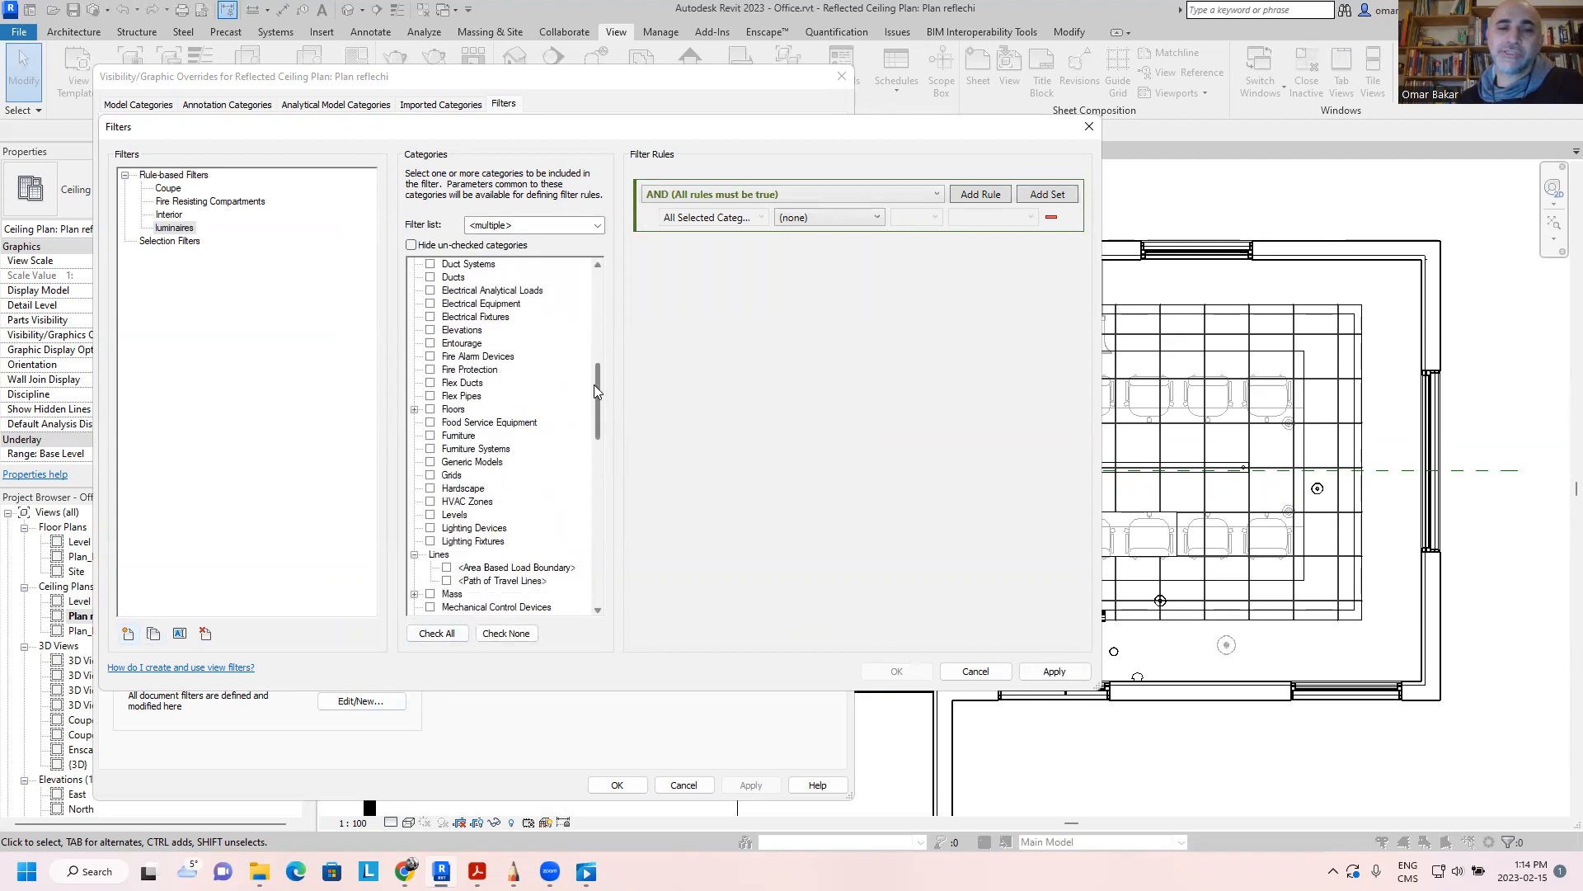
{"action": "mouse_move", "coordinate": [594, 384]}
{"action": "left_mouse_down"}
{"action": "mouse_move", "coordinate": [592, 399]}
{"action": "mouse_move", "coordinate": [592, 378]}
{"action": "left_mouse_up"}
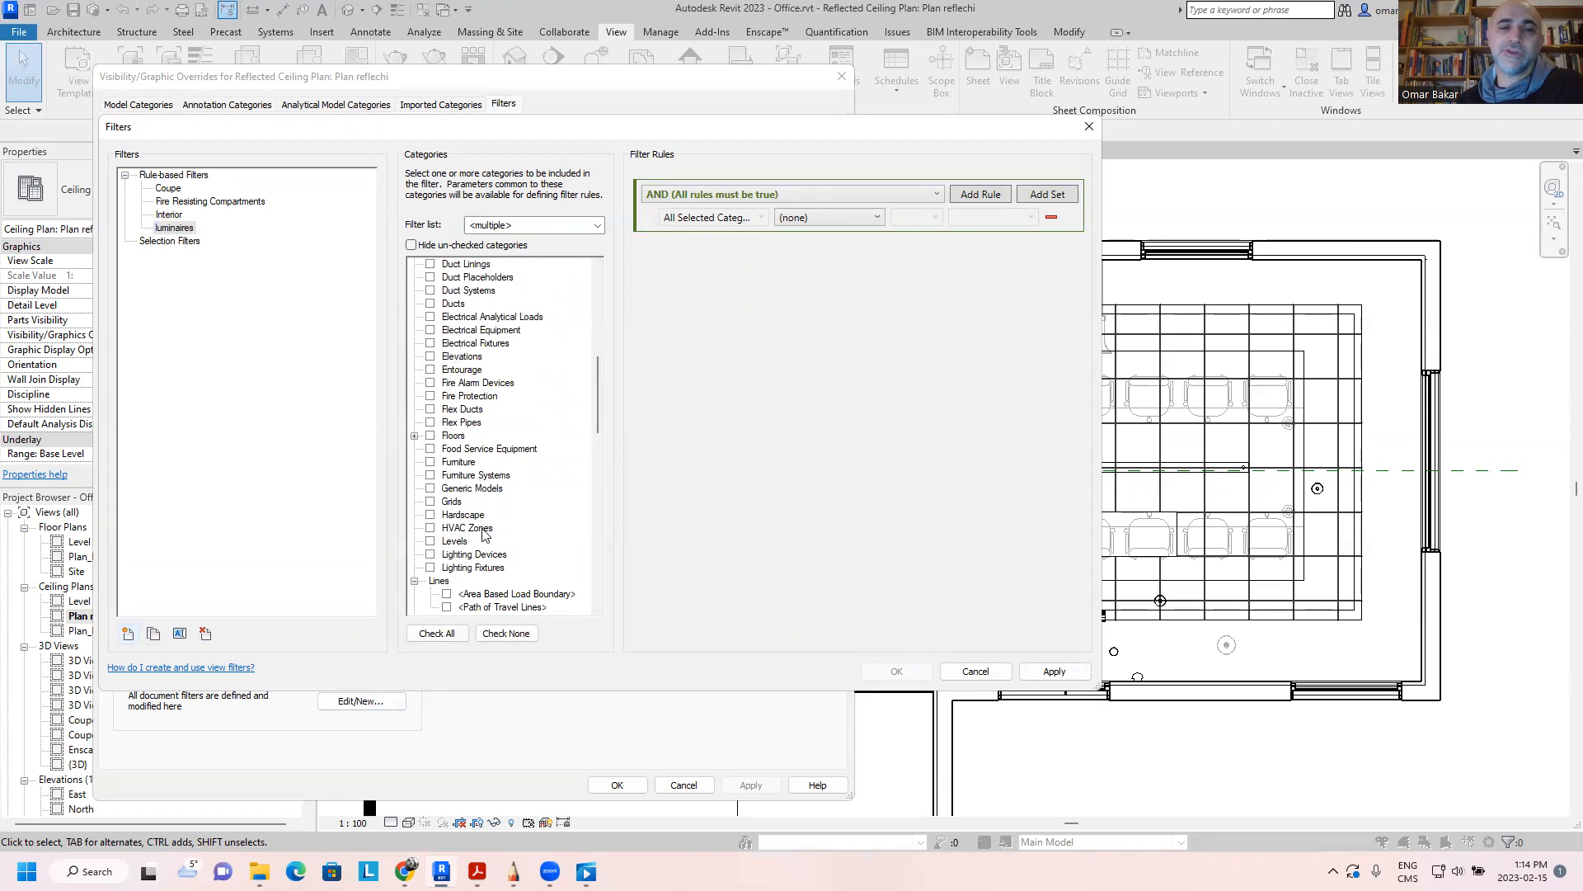
{"action": "left_click", "coordinate": [430, 555]}
{"action": "left_click", "coordinate": [430, 569]}
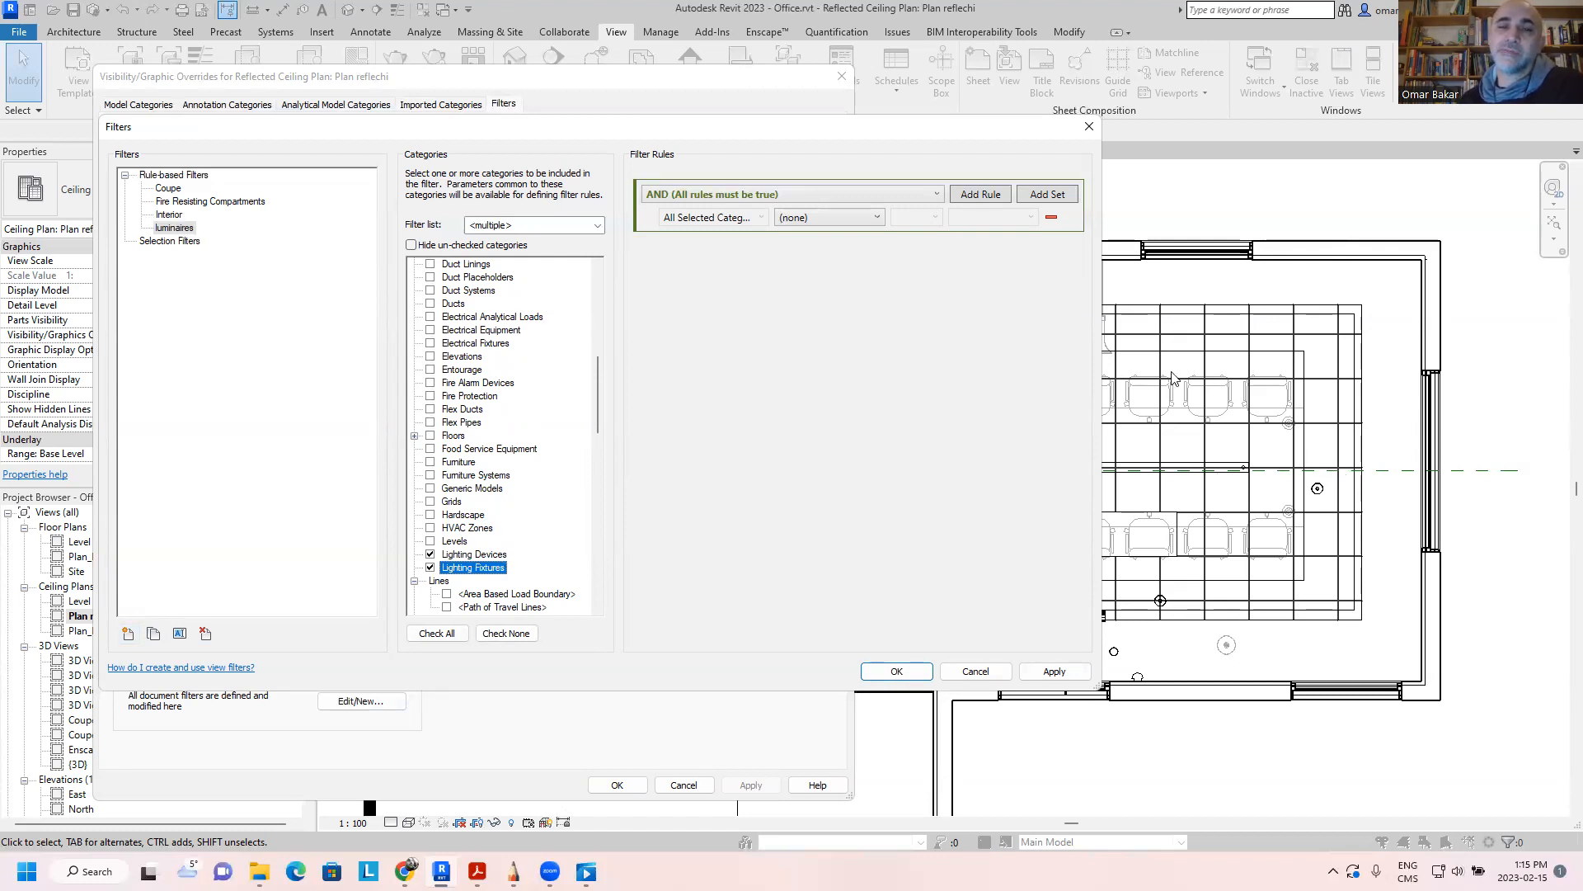
Step: Examine the parameters available for the luminaires filter's rule without choosing one
{"action": "left_click", "coordinate": [764, 219]}
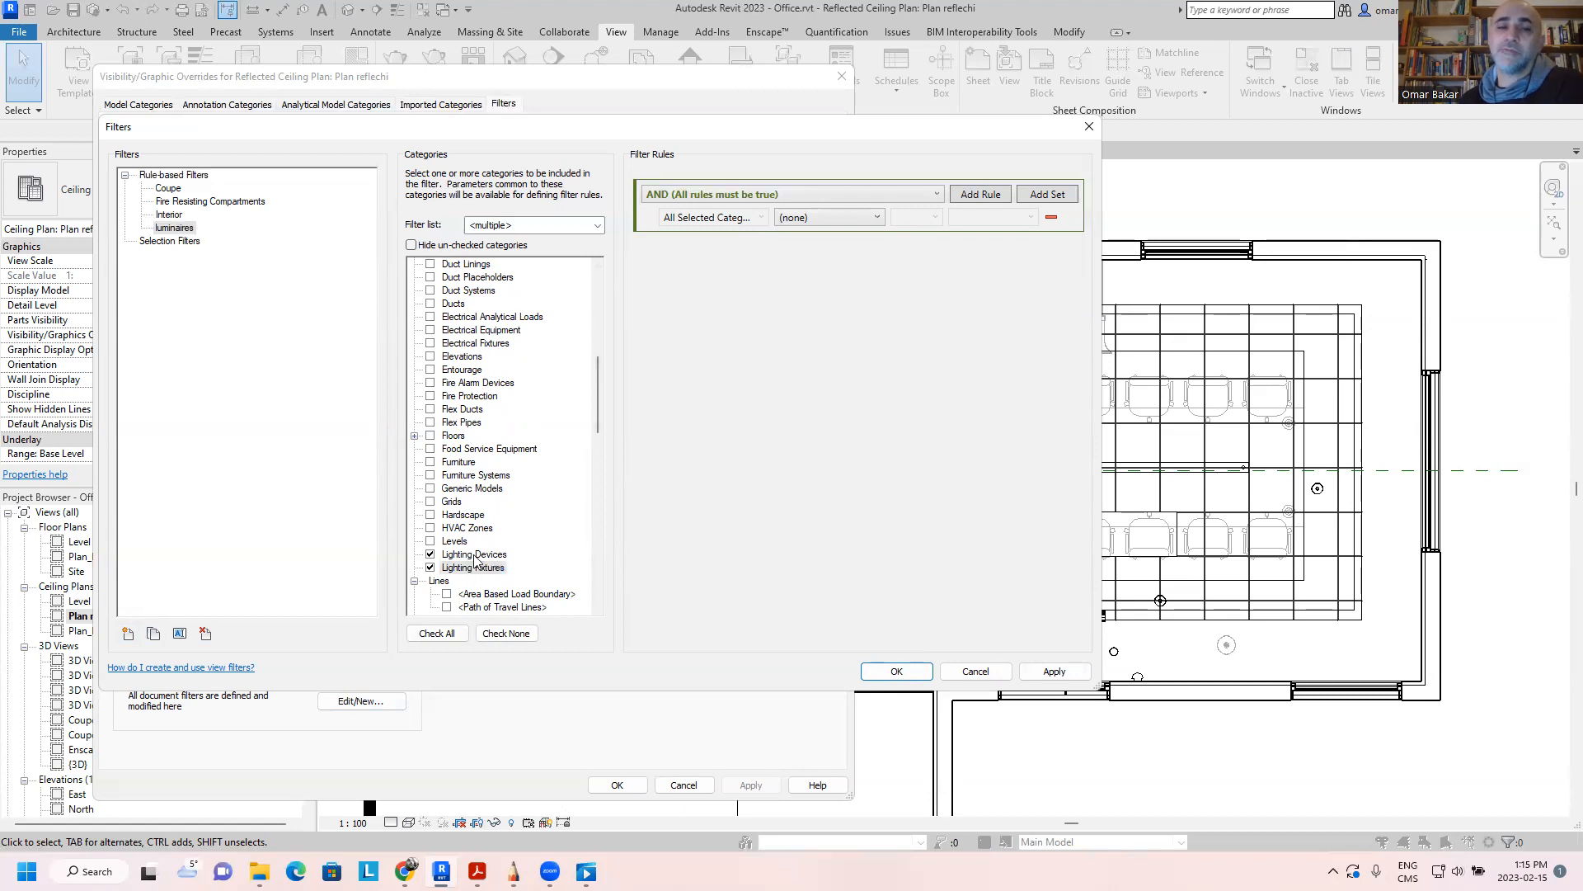
{"action": "left_click", "coordinate": [876, 217]}
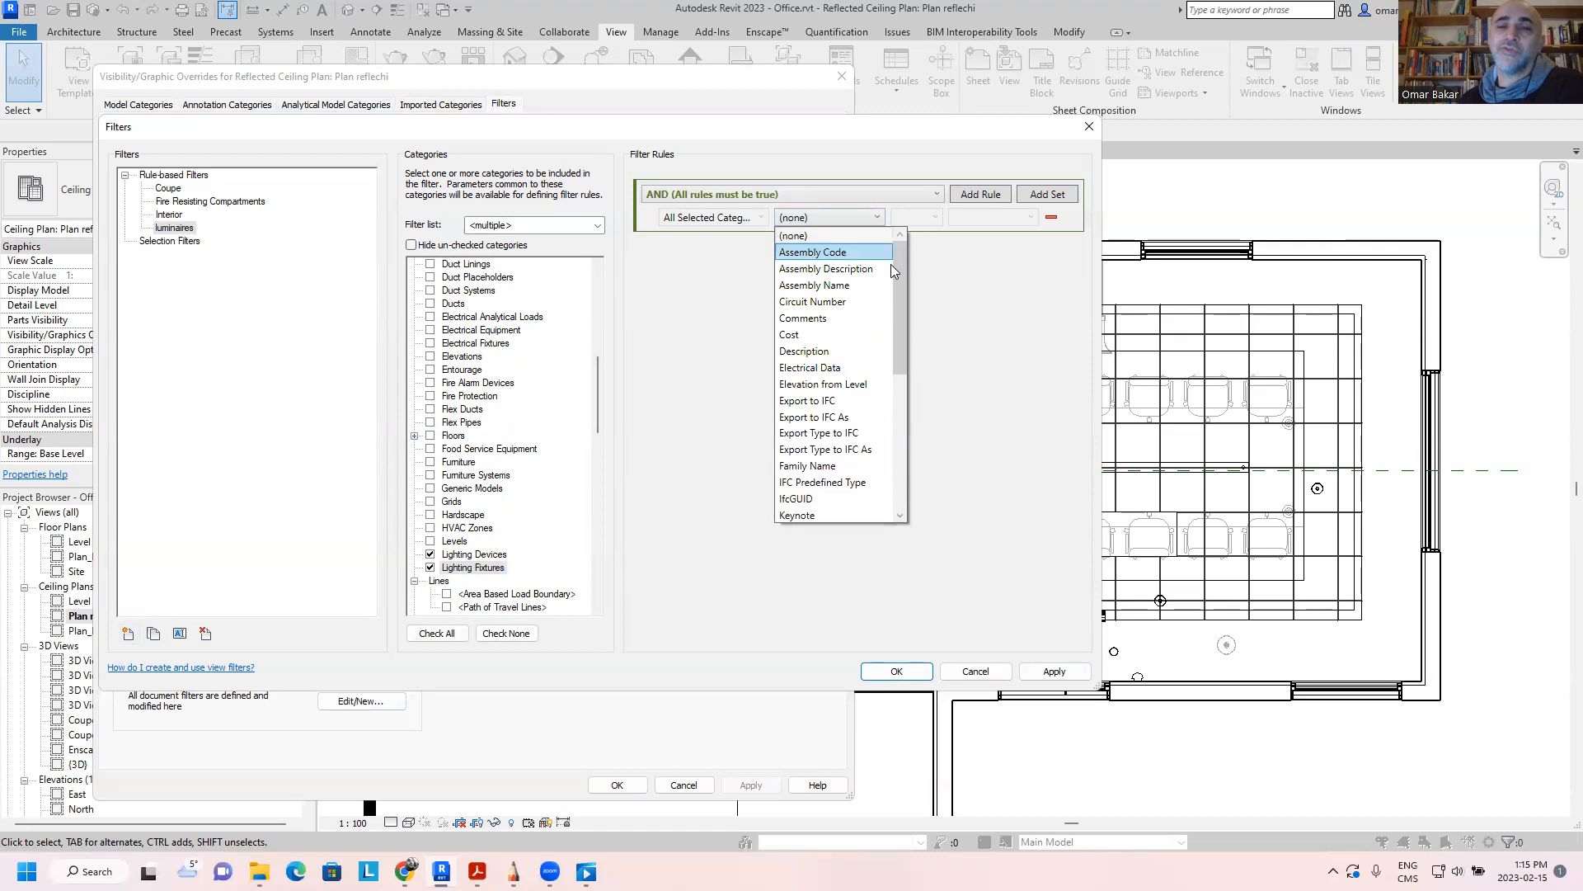
{"action": "left_click_drag", "start_coordinate": [896, 273], "coordinate": [896, 312]}
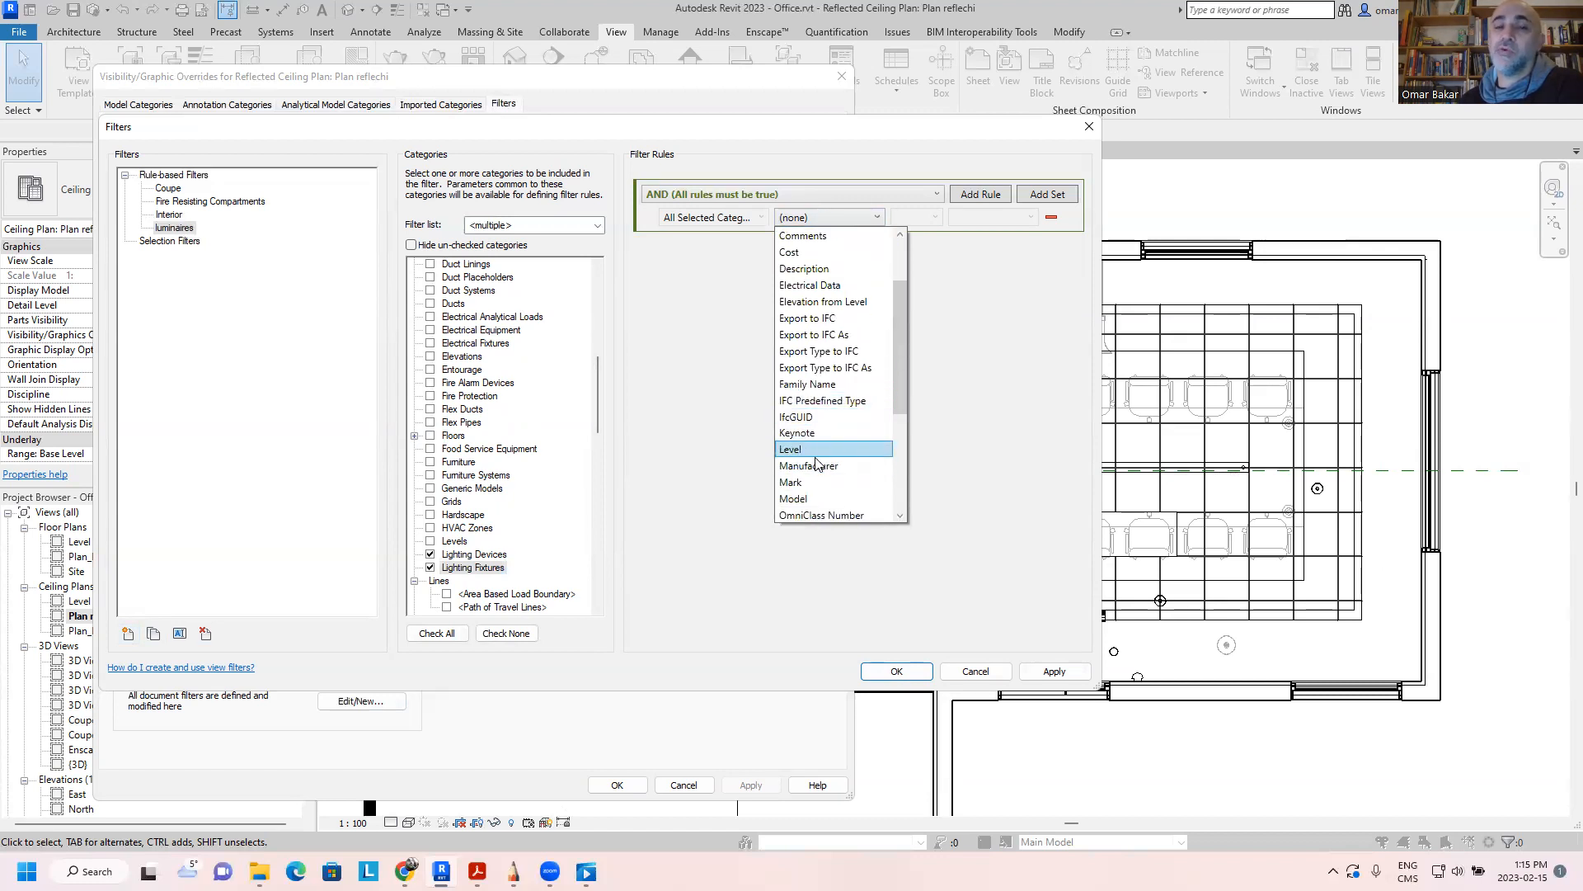
{"action": "scroll", "coordinate": [886, 467], "scroll_direction": "down", "scroll_amount": 3}
{"action": "scroll", "coordinate": [887, 467], "scroll_direction": "down", "scroll_amount": 1}
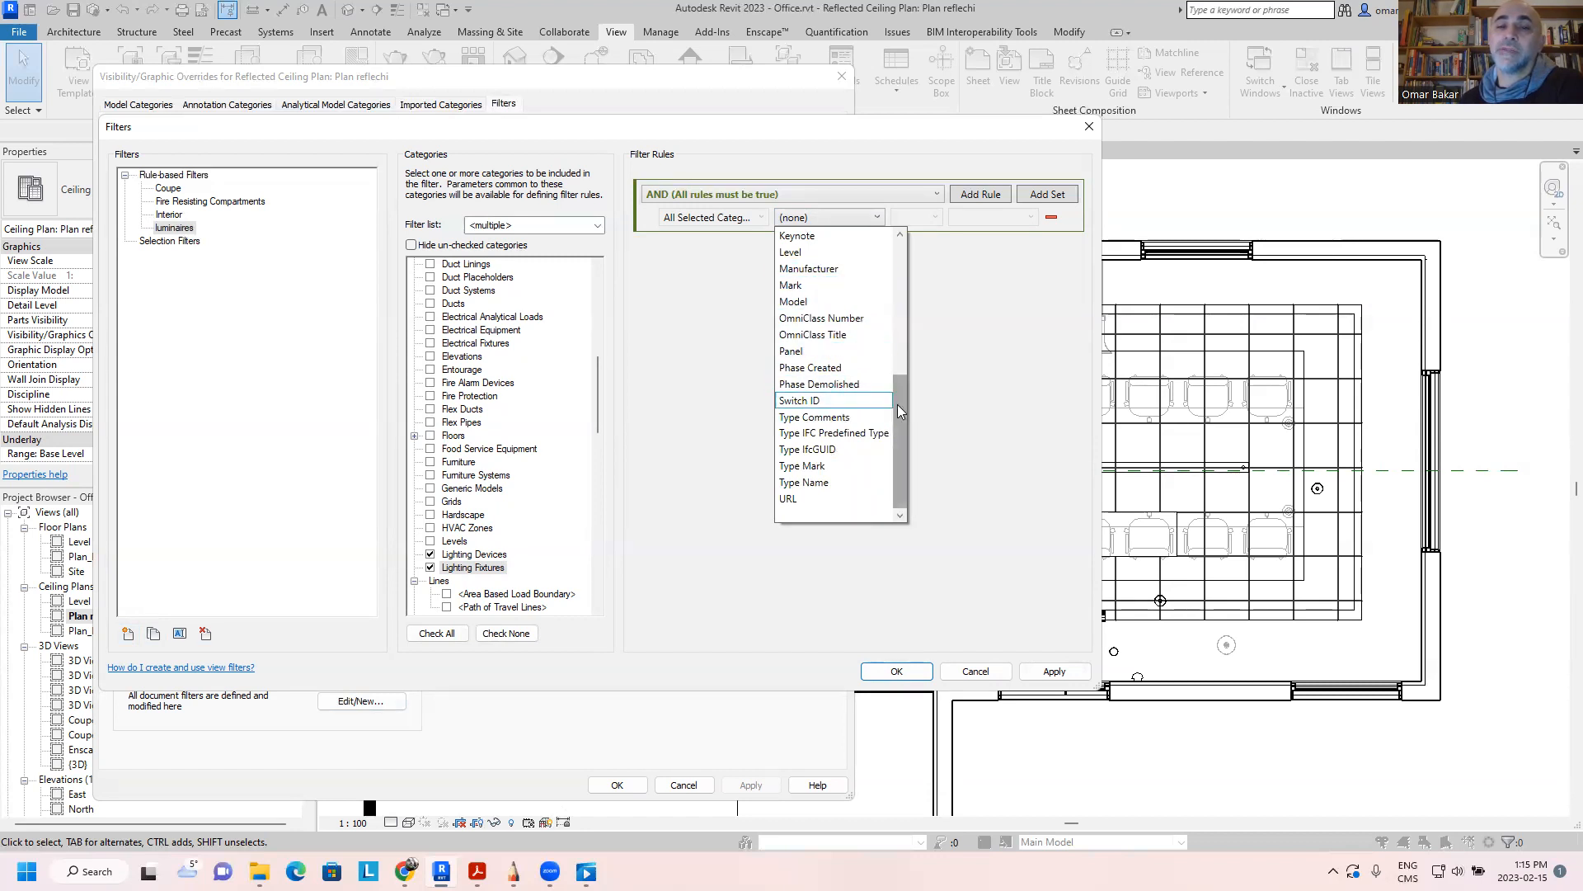
{"action": "left_click_drag", "start_coordinate": [900, 409], "coordinate": [897, 256]}
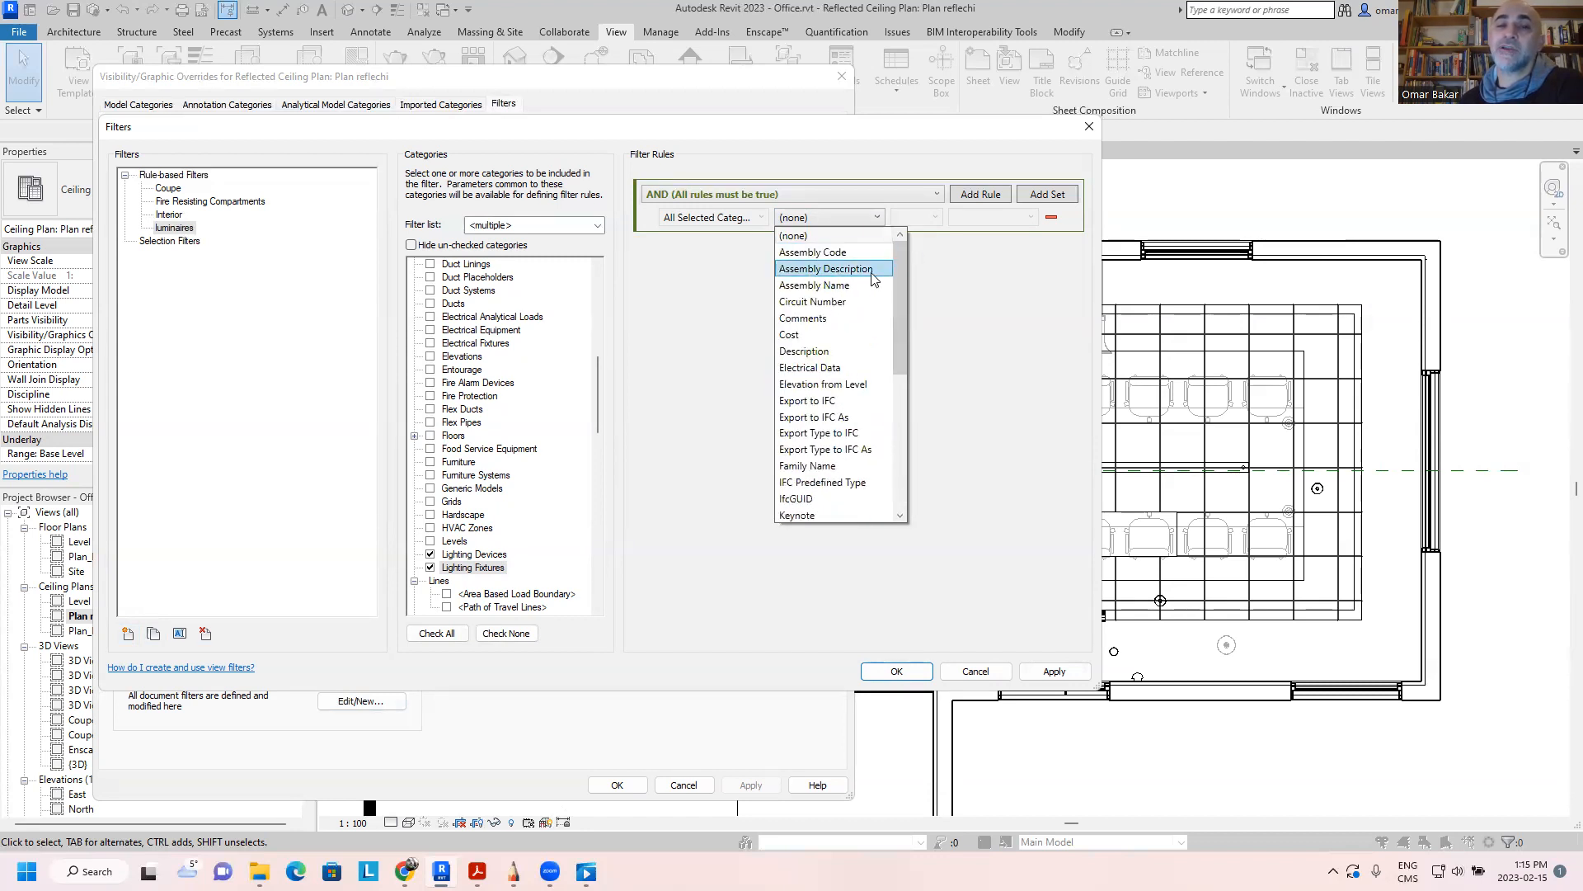
{"action": "left_click", "coordinate": [946, 353]}
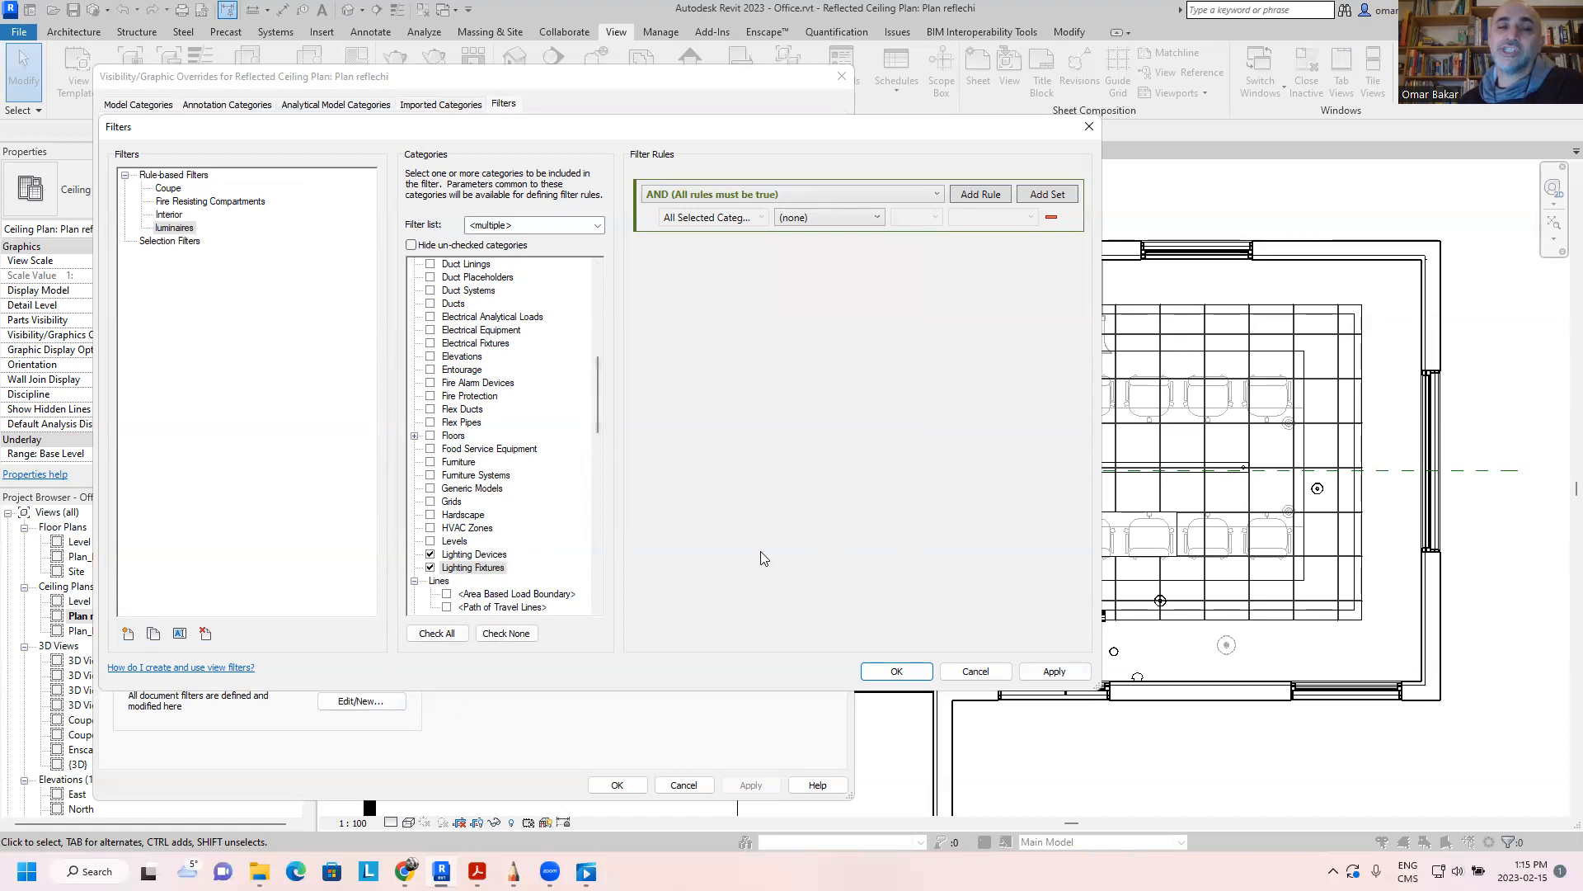
Step: Confirm the filter definition and add the luminaires filter to the reflected ceiling plan
{"action": "left_click", "coordinate": [899, 672]}
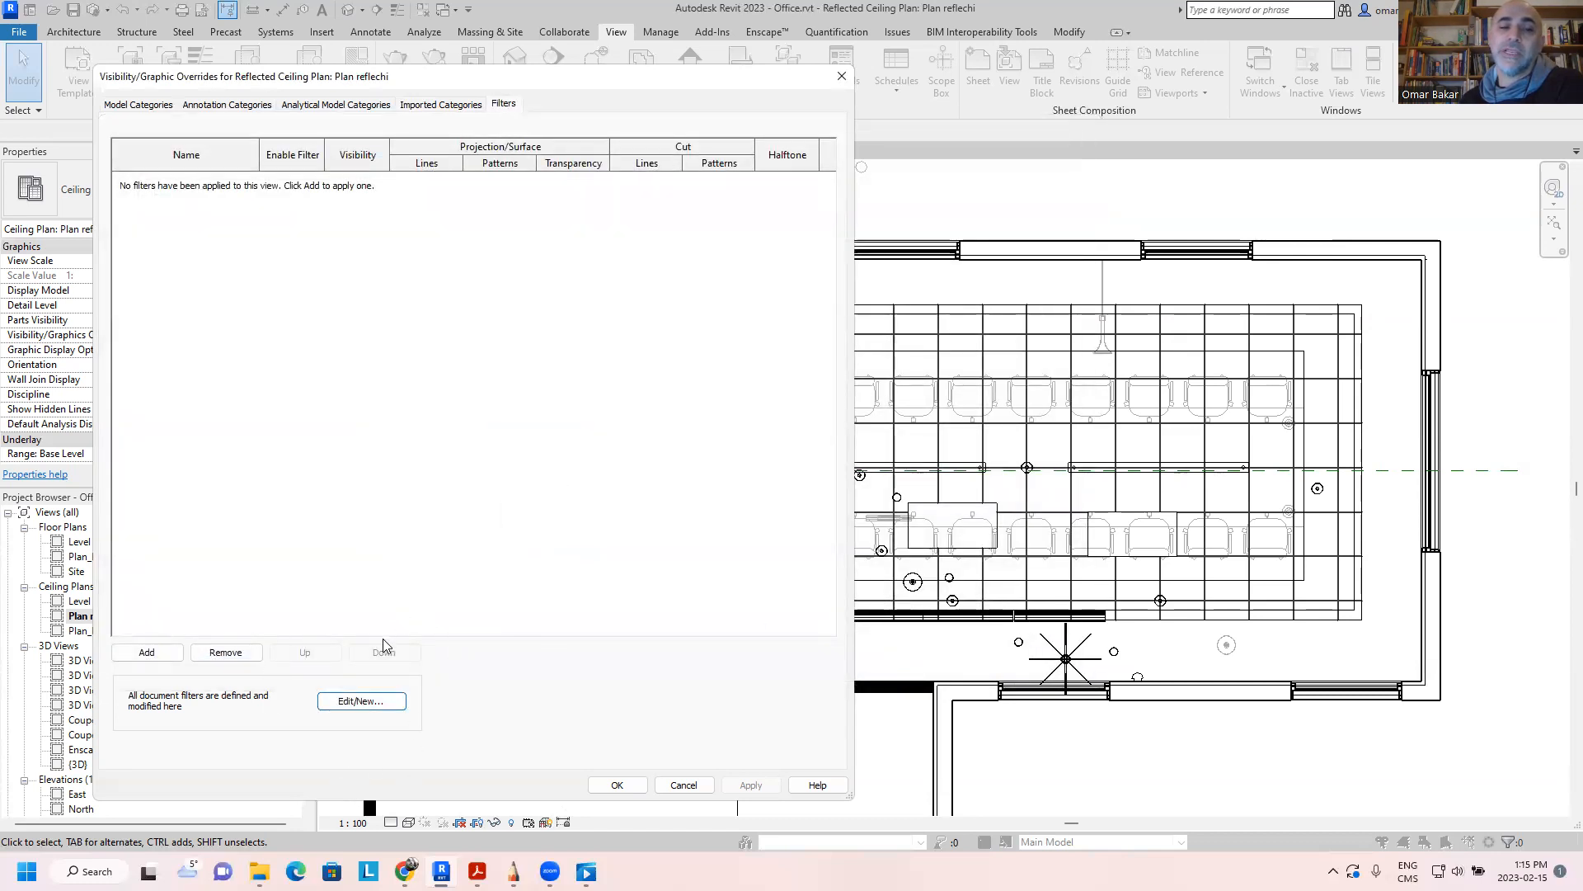
{"action": "left_click", "coordinate": [145, 652]}
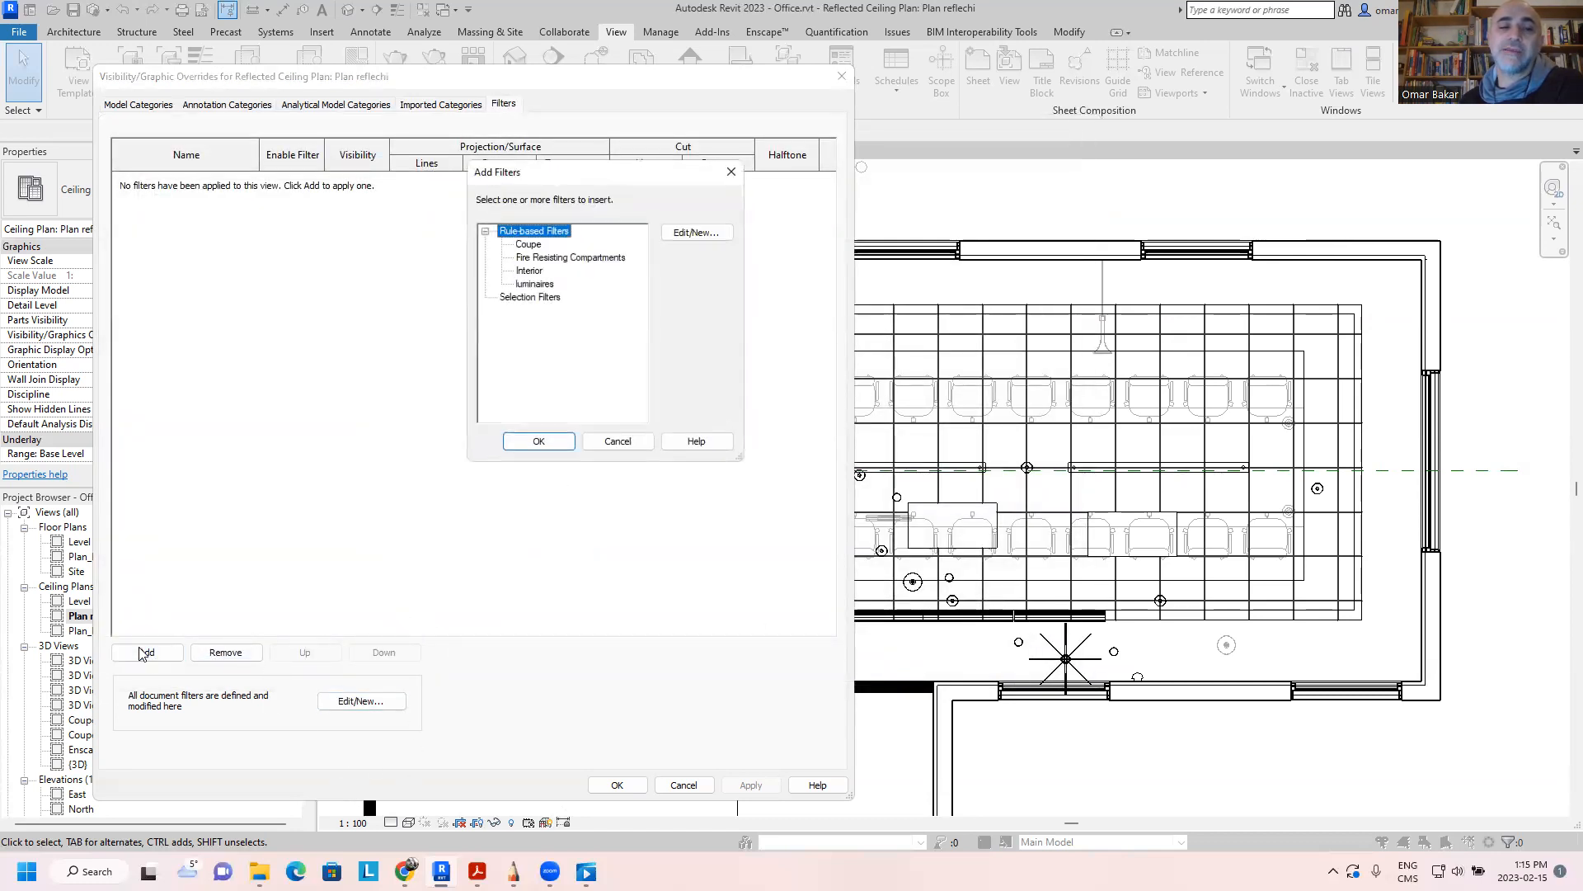
{"action": "left_click", "coordinate": [544, 286]}
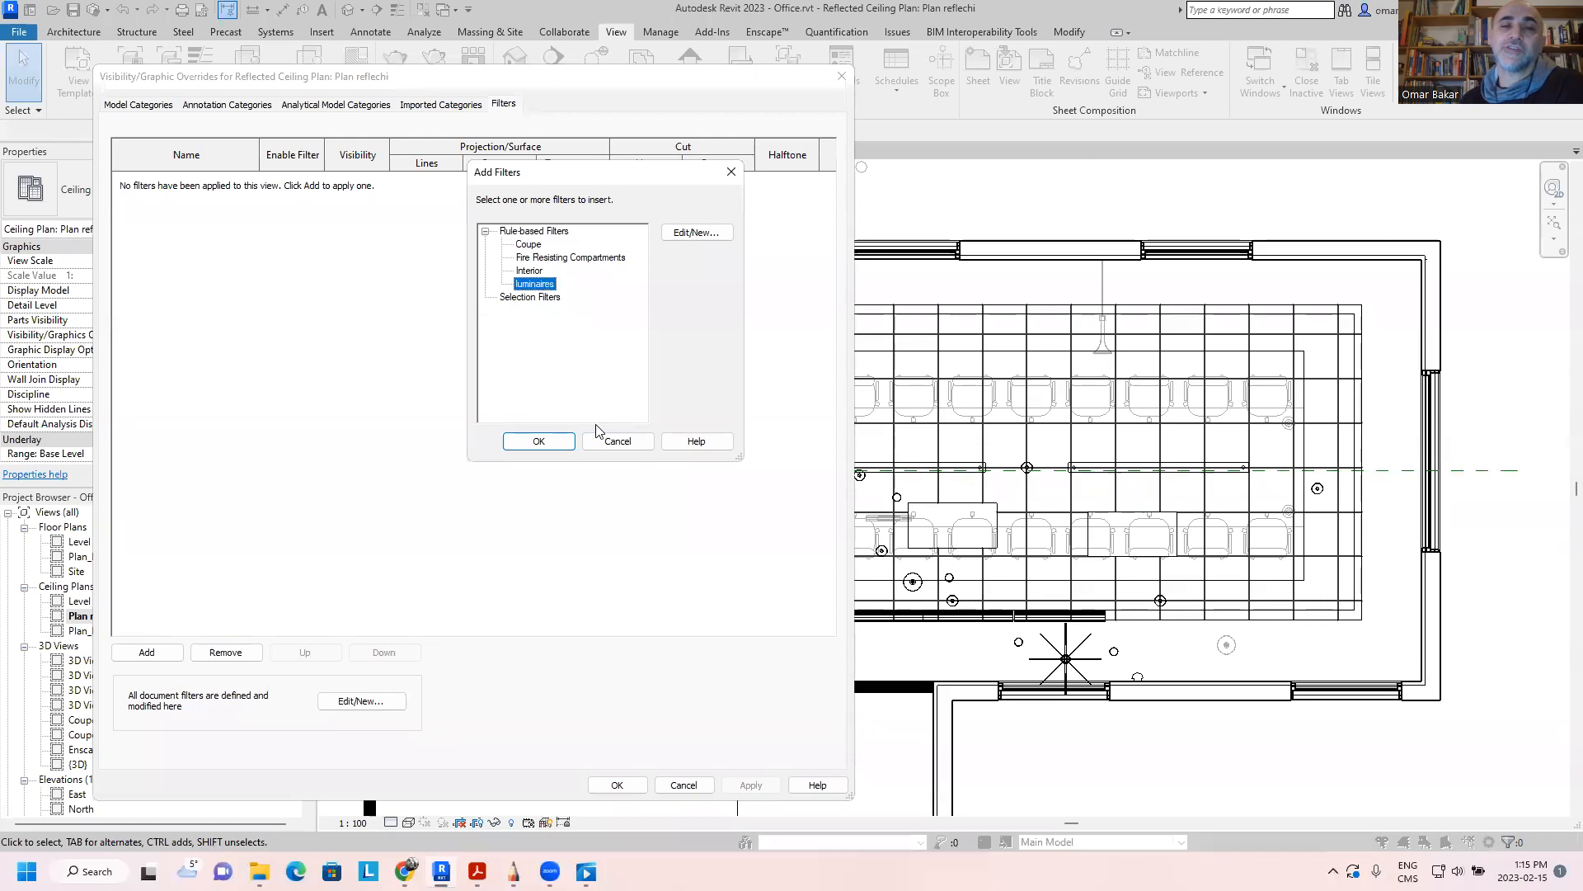
{"action": "left_click", "coordinate": [540, 442]}
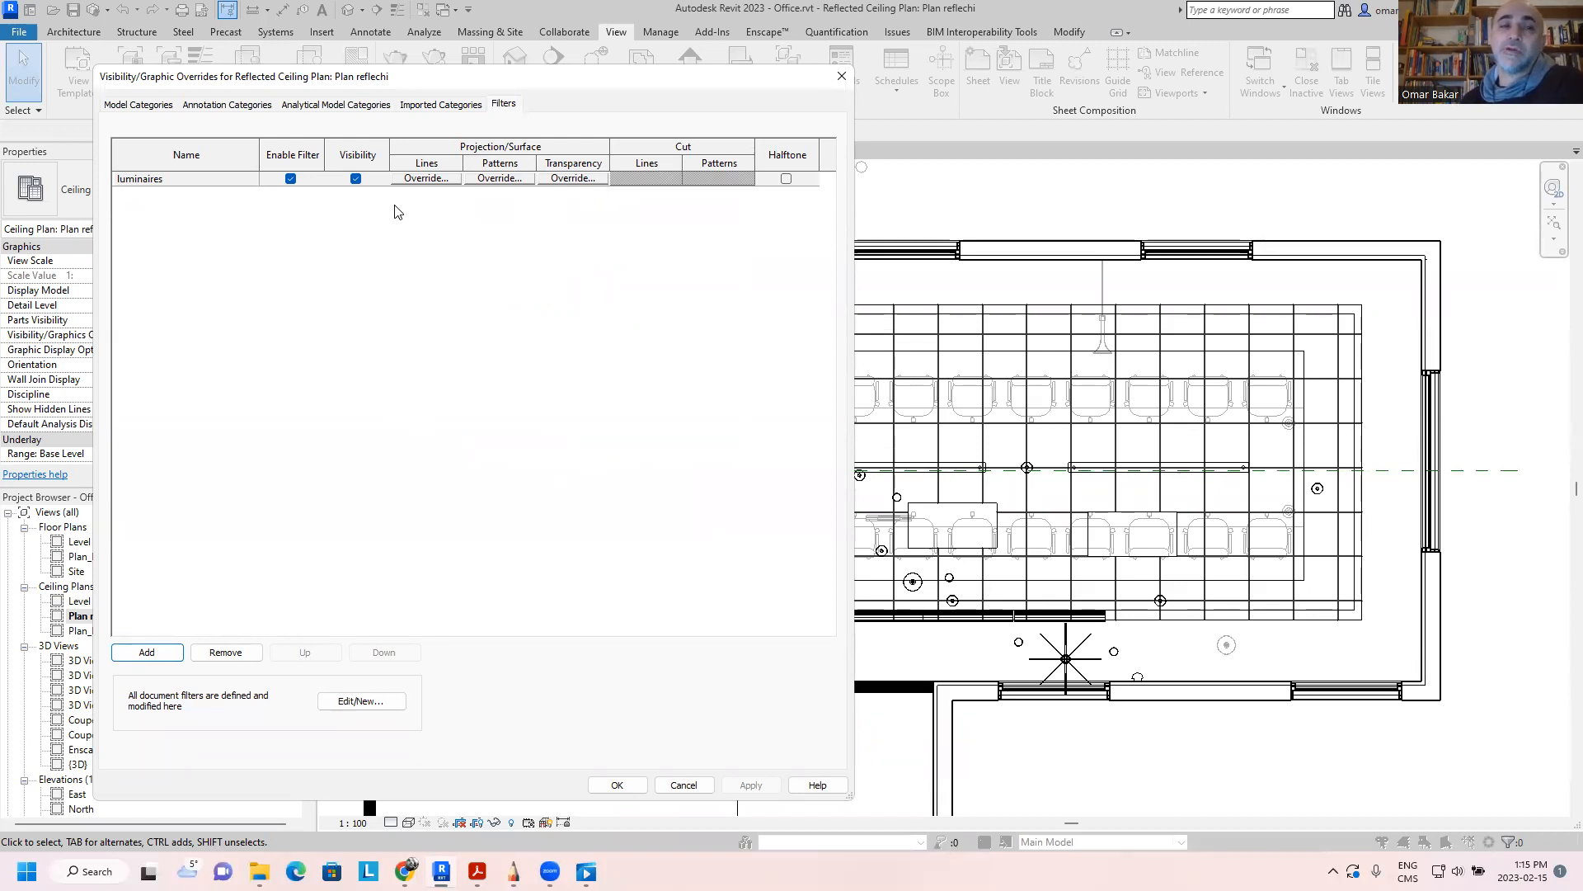
Step: Hide the luminaires filter's elements, apply the change to the view, and turn the filter's visibility back on
{"action": "left_click", "coordinate": [356, 179]}
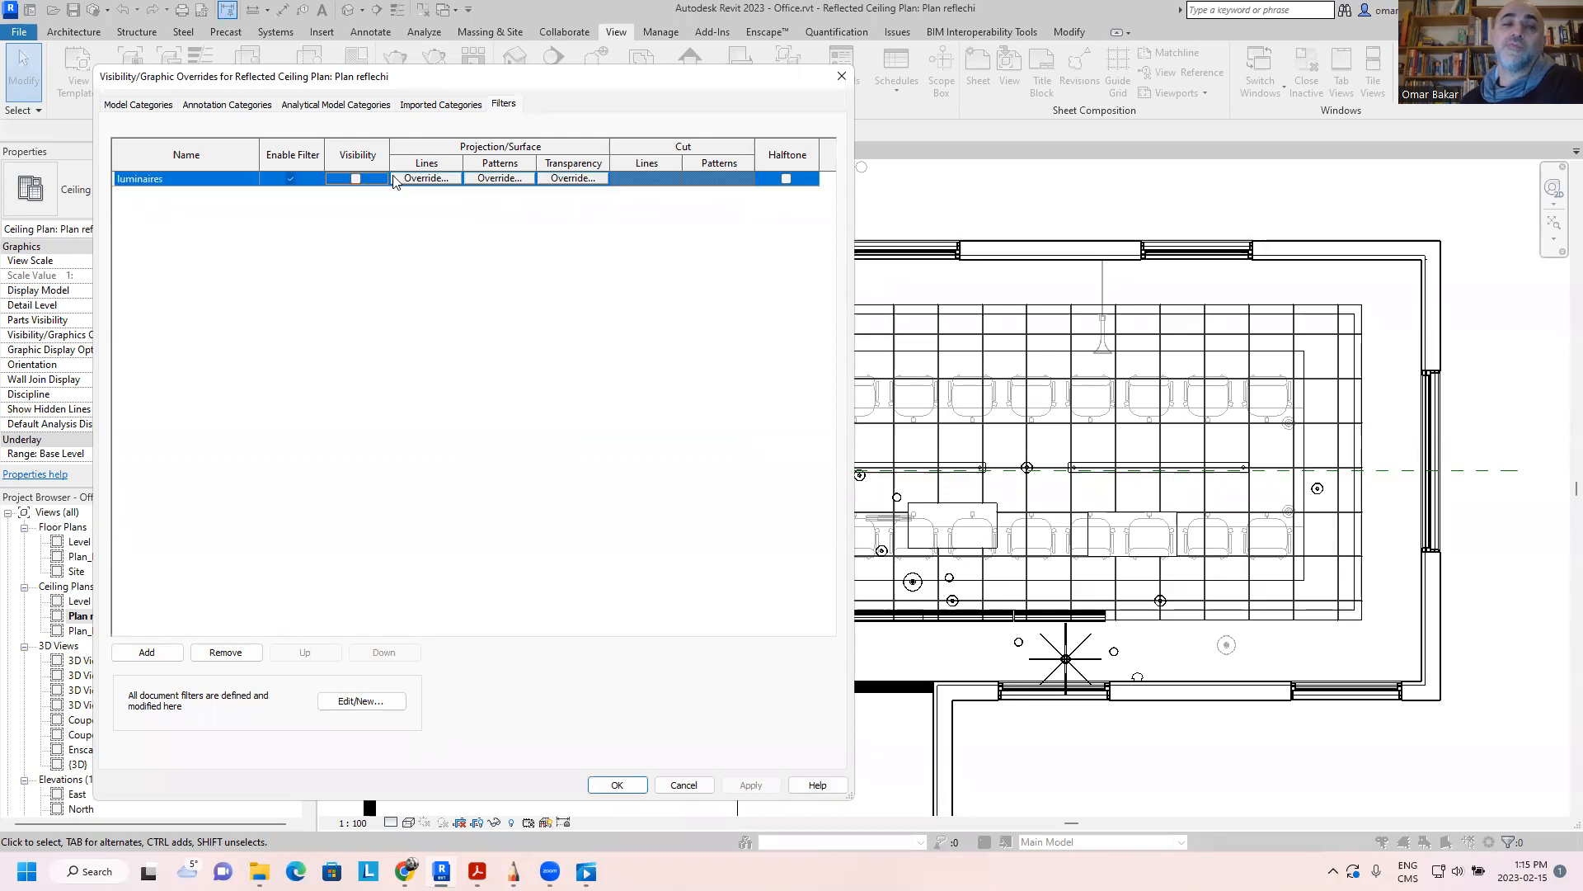
{"action": "left_click", "coordinate": [751, 786]}
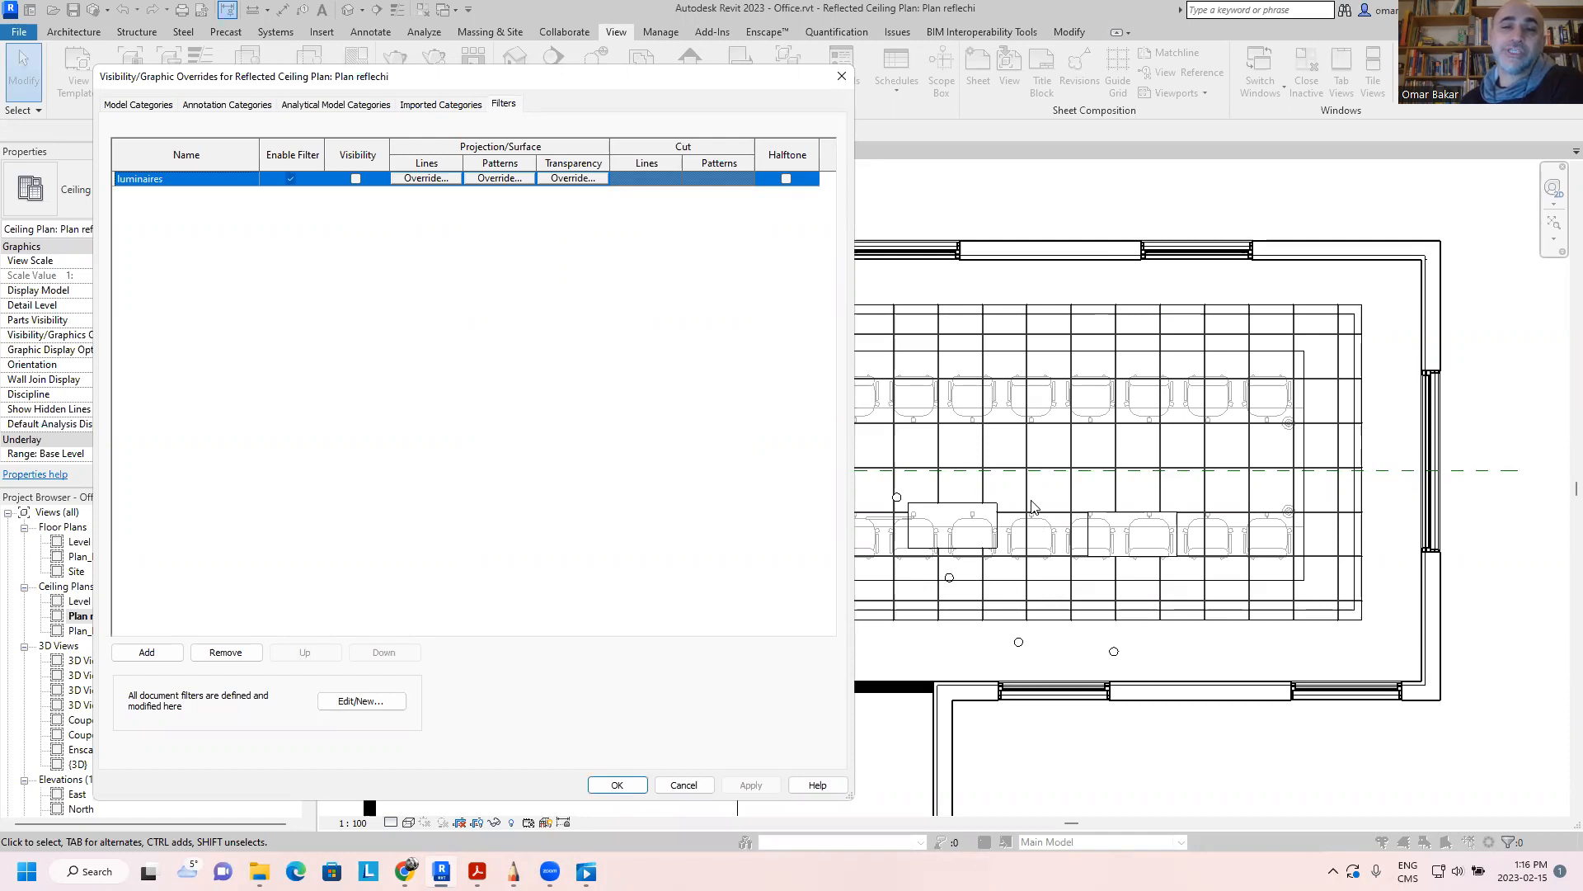
{"action": "left_click", "coordinate": [355, 179]}
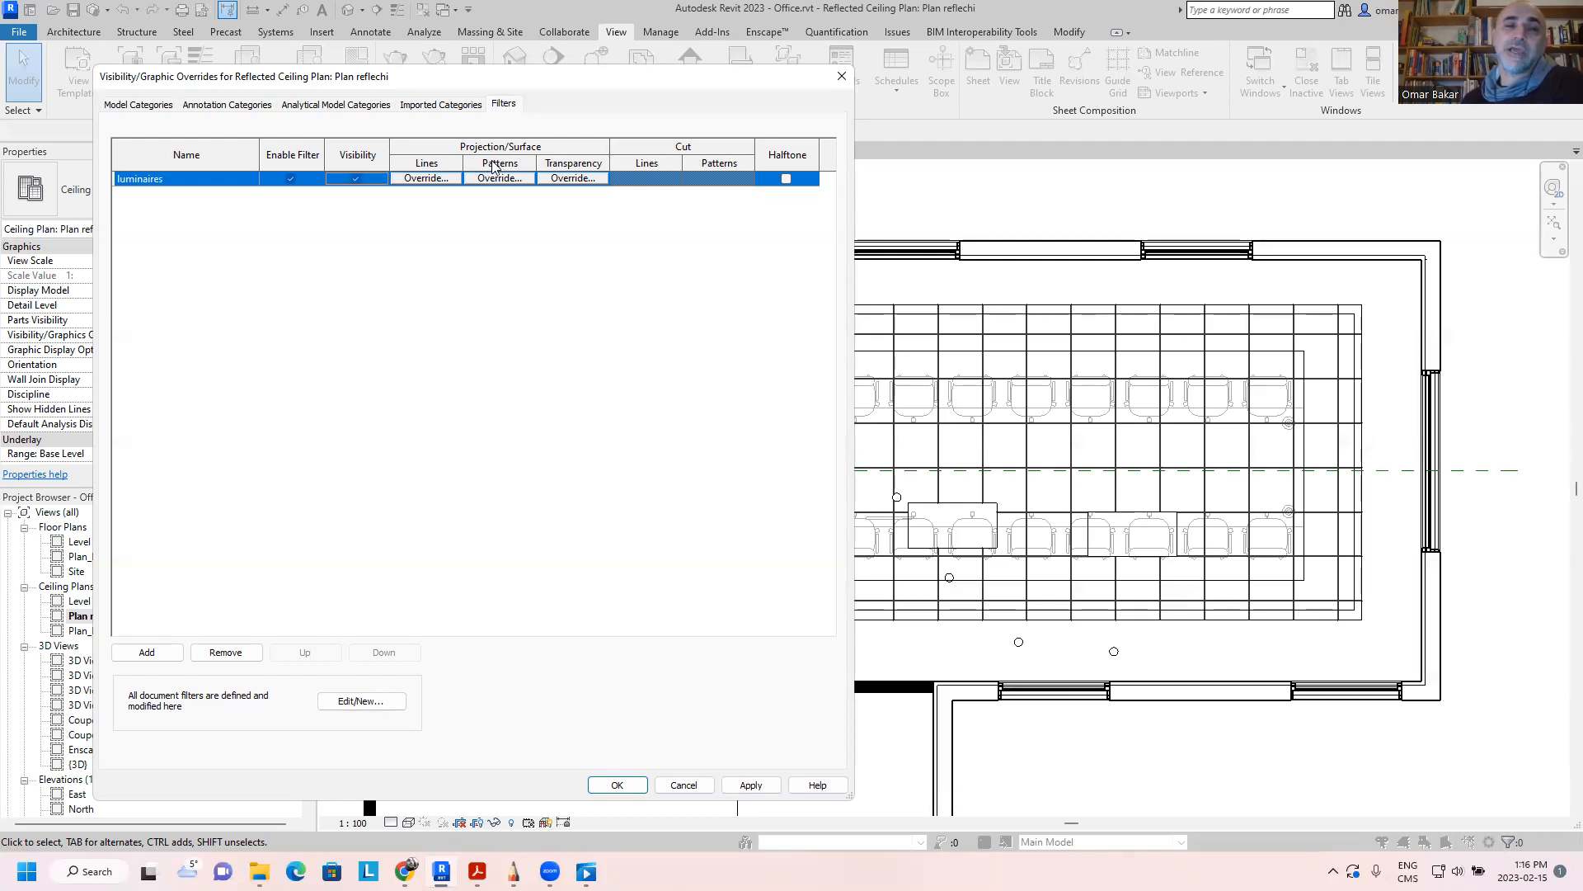
Step: Override the luminaires filter's projection lines with orange RGB 255-128-000 and weight 3
{"action": "left_click", "coordinate": [425, 179]}
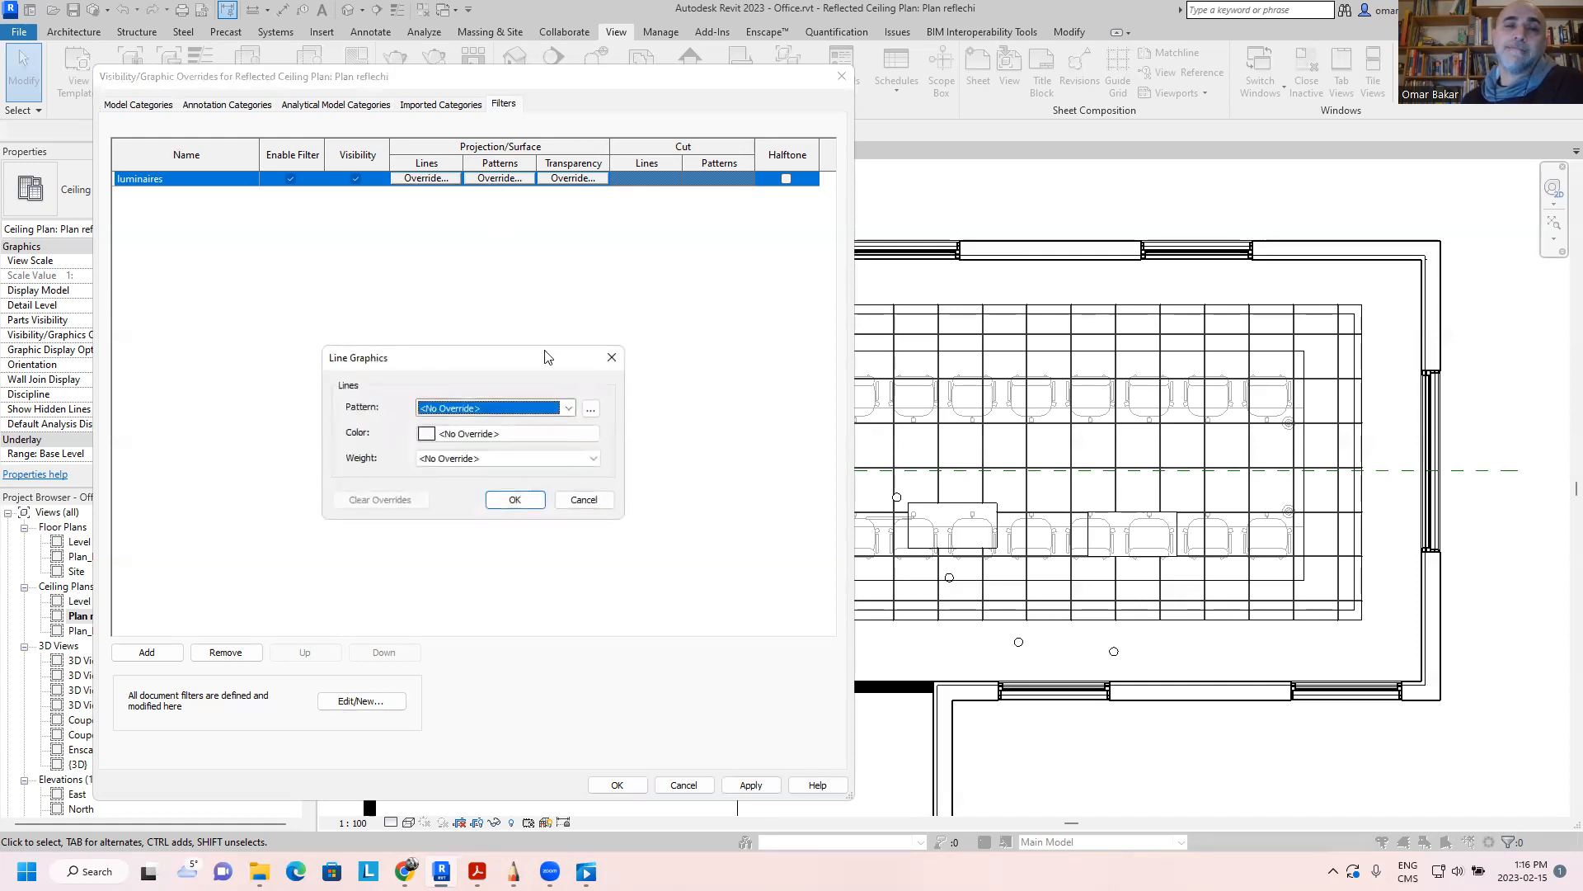
{"action": "left_click", "coordinate": [544, 437]}
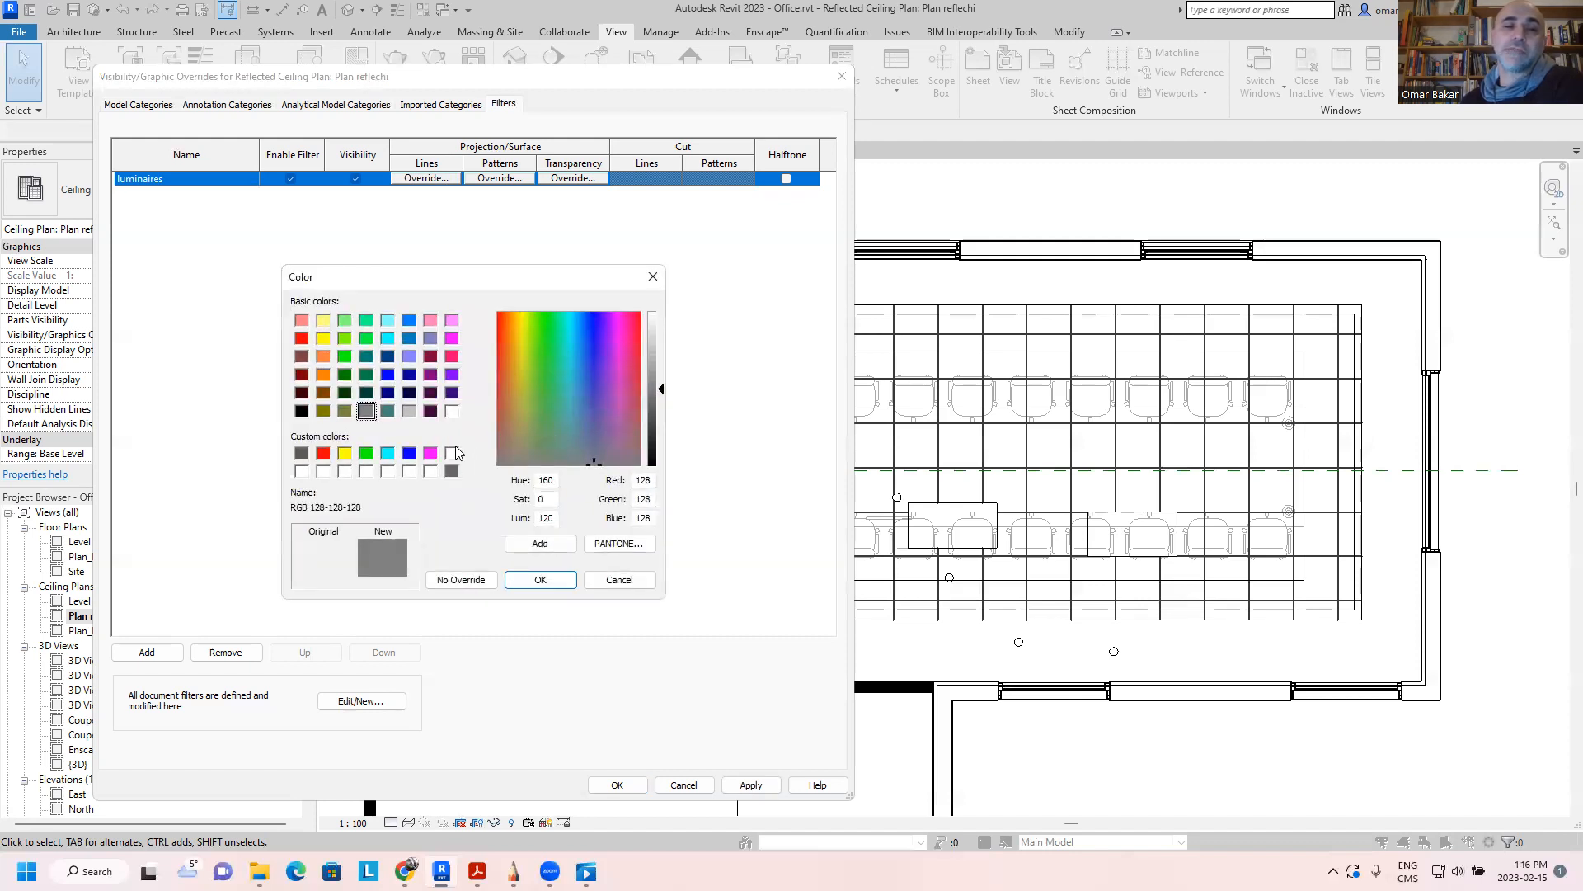
{"action": "left_click", "coordinate": [321, 373]}
{"action": "left_click", "coordinate": [525, 581]}
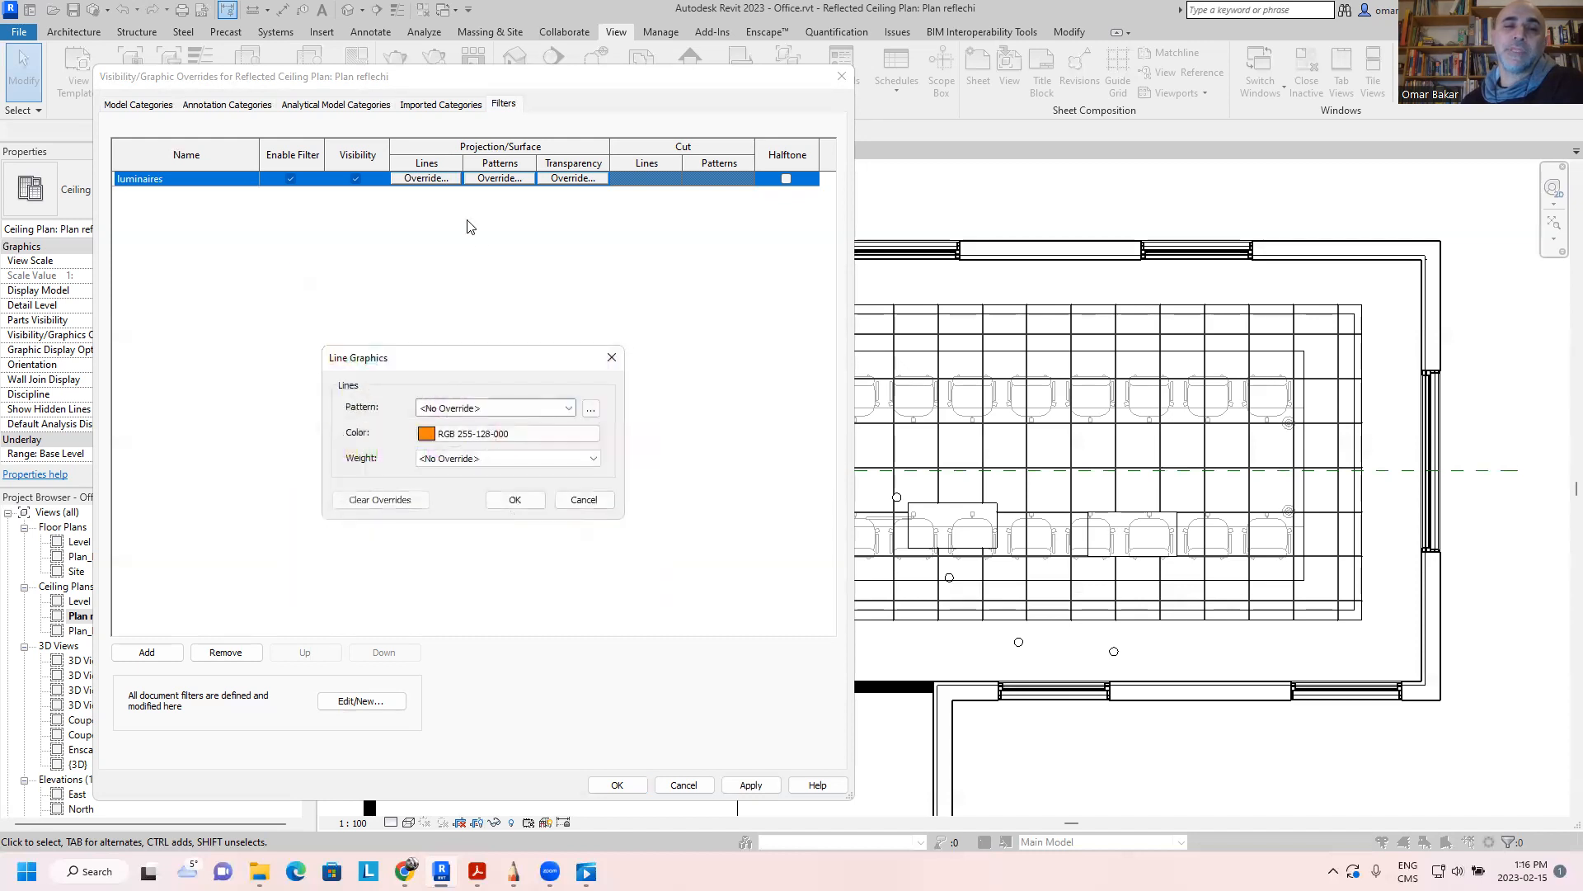
{"action": "left_click", "coordinate": [489, 462]}
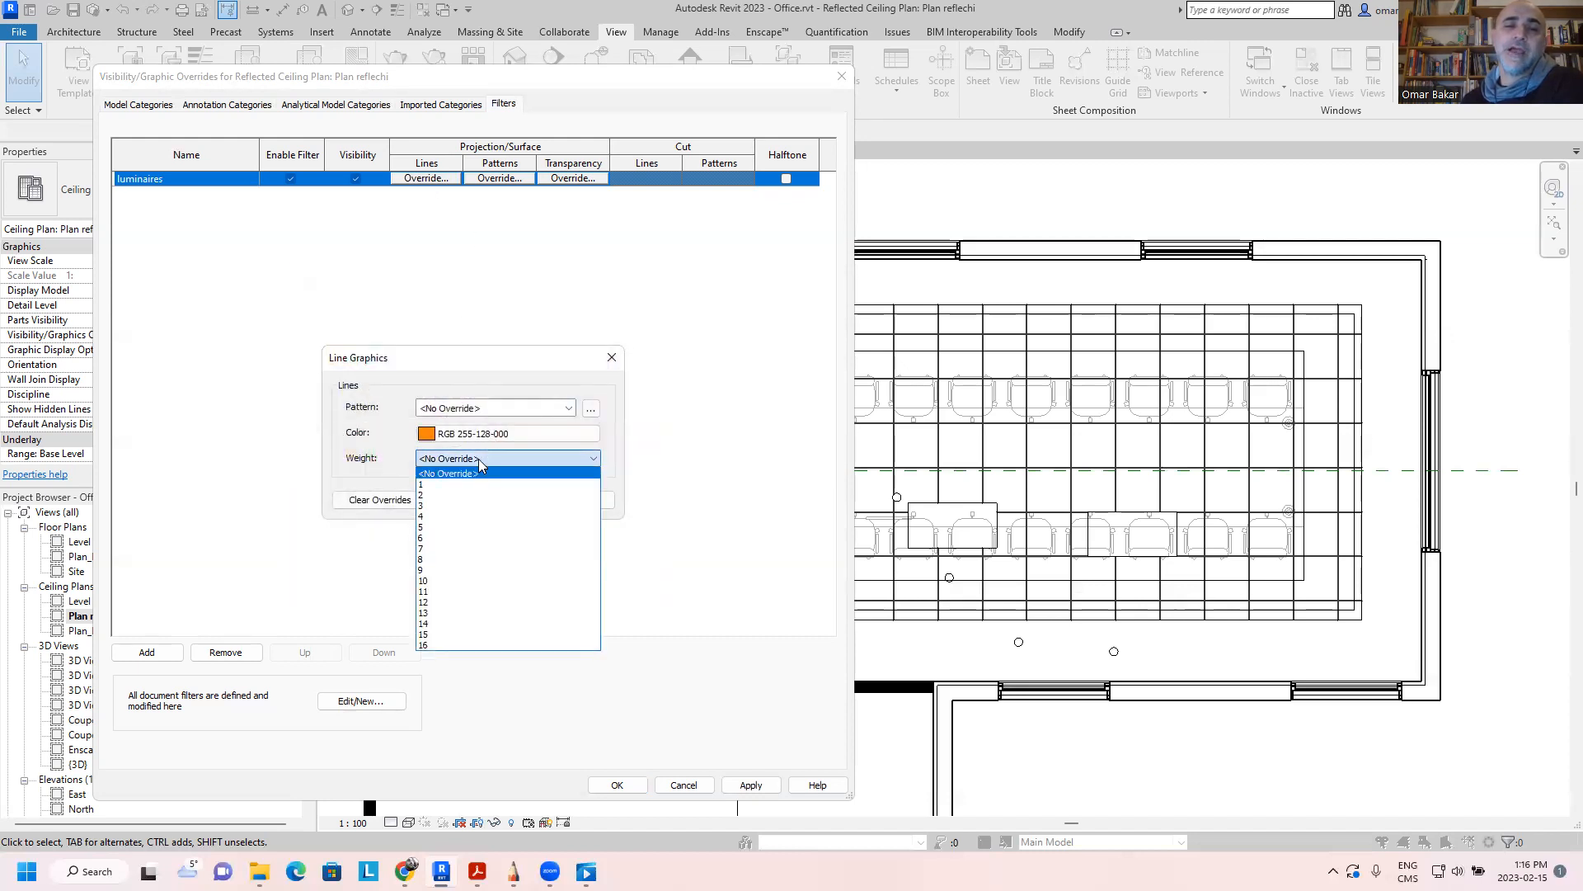
{"action": "left_click", "coordinate": [460, 505]}
{"action": "left_click", "coordinate": [519, 500]}
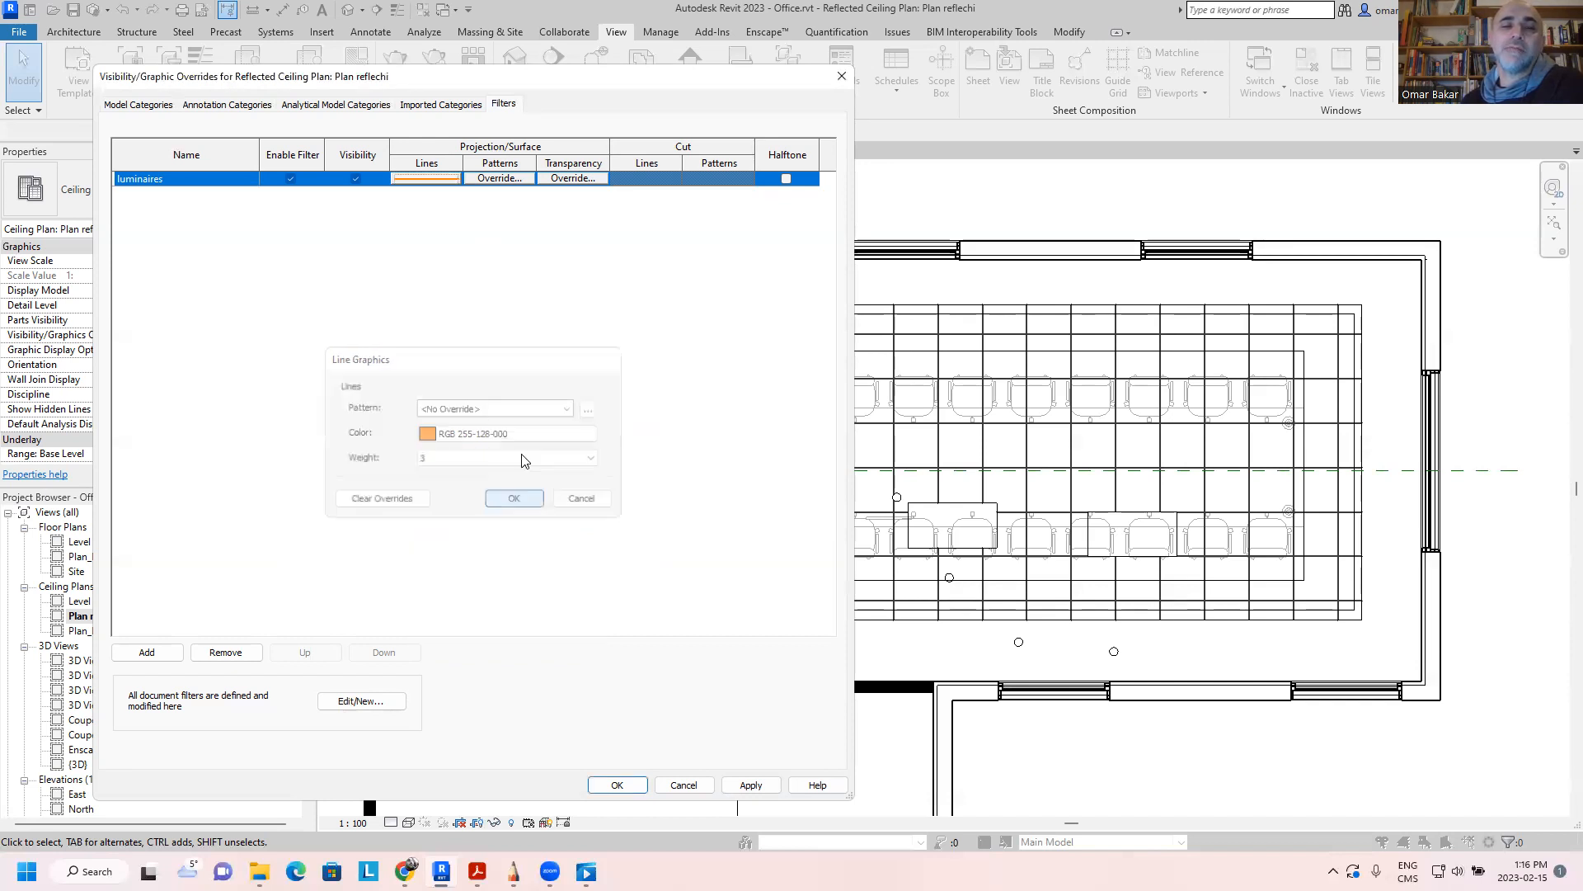
Step: Override the luminaires filter's foreground surface pattern with a yellow Solid fill and apply the overrides to the view
{"action": "left_click", "coordinate": [500, 179]}
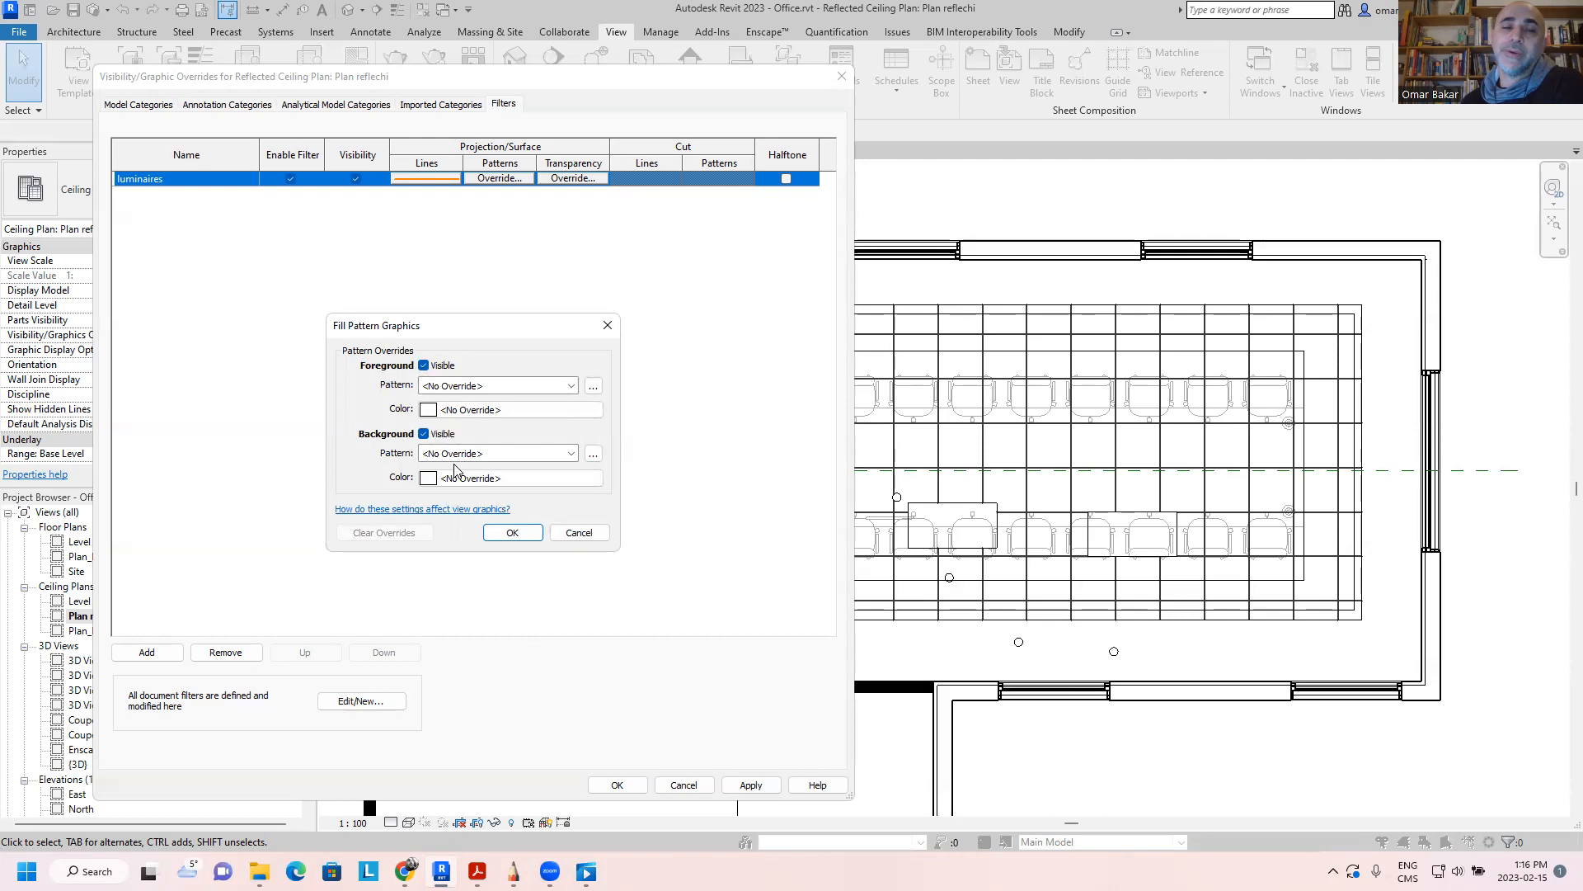
{"action": "left_click", "coordinate": [474, 387]}
{"action": "left_click", "coordinate": [482, 408]}
{"action": "left_click", "coordinate": [488, 386]}
{"action": "left_click", "coordinate": [486, 415]}
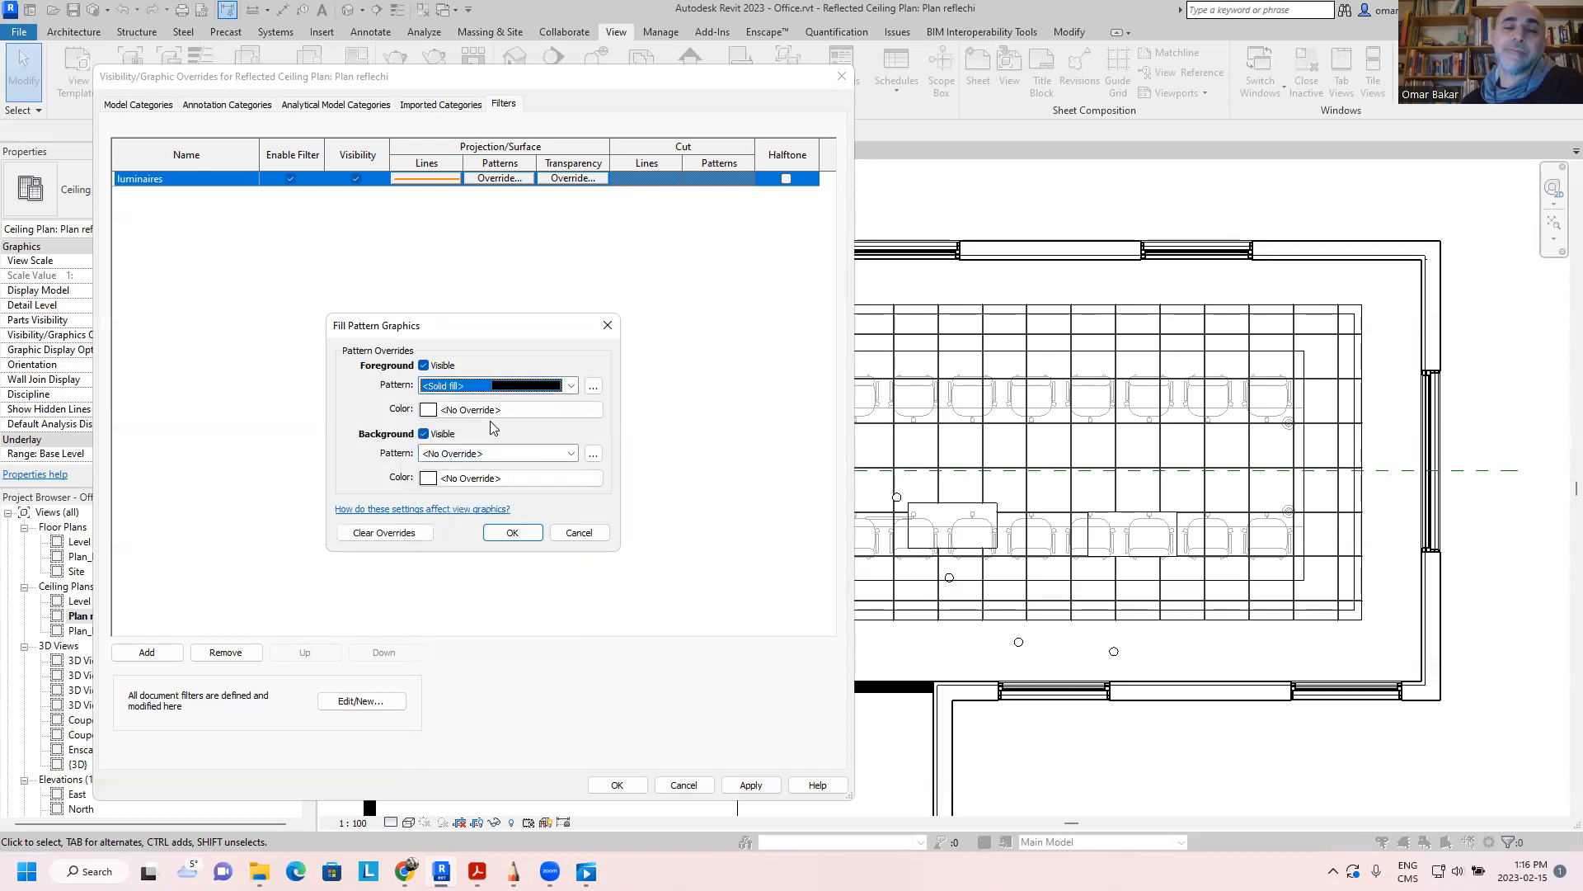
{"action": "left_click", "coordinate": [483, 410]}
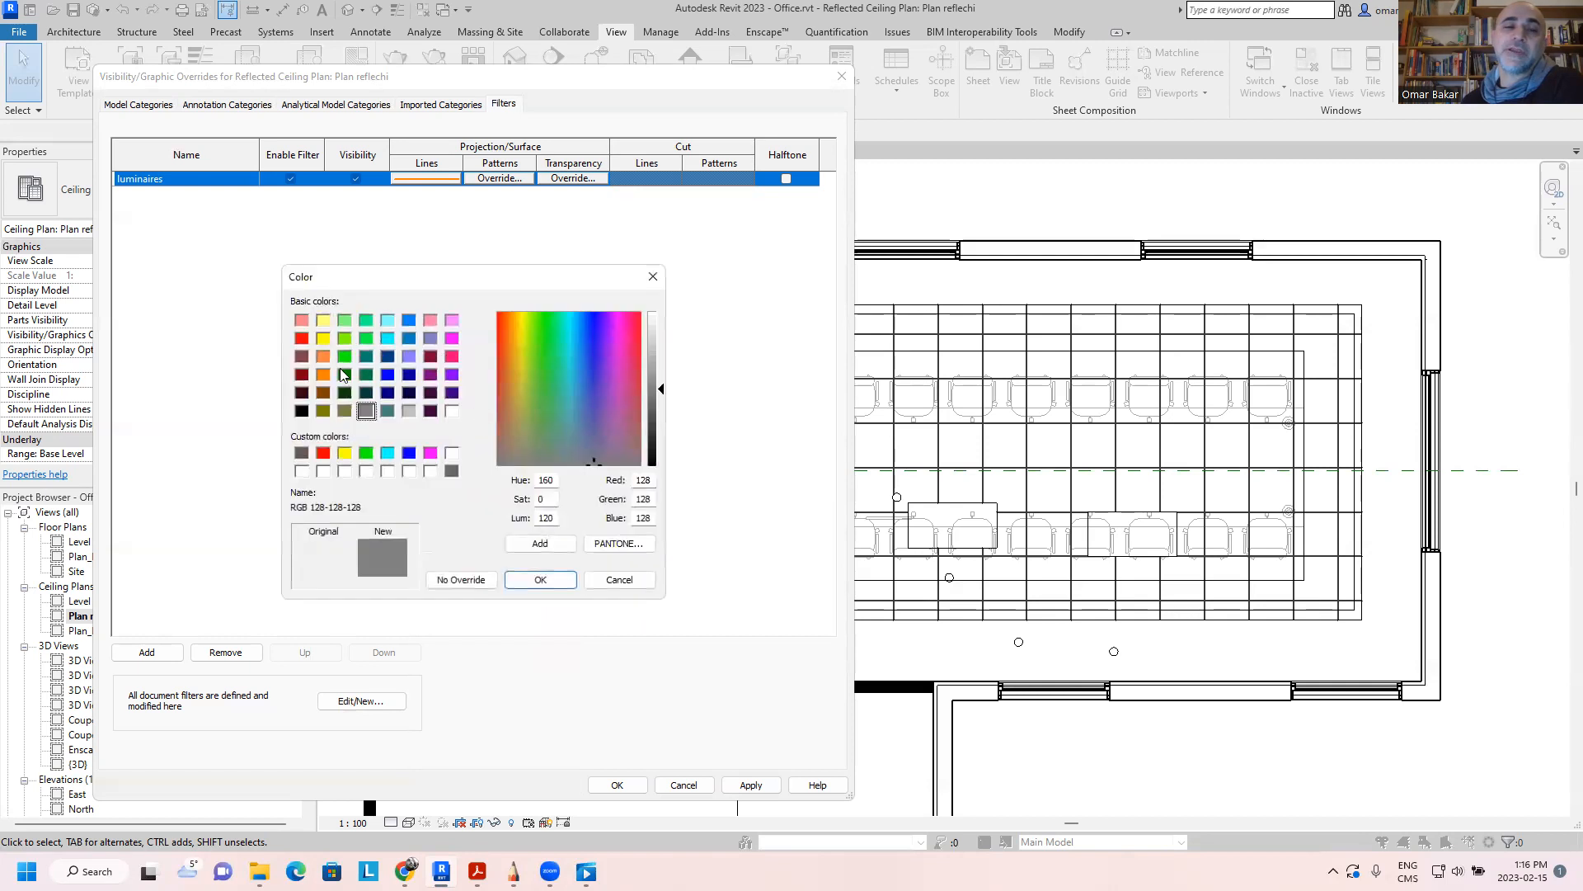
{"action": "left_click", "coordinate": [345, 452]}
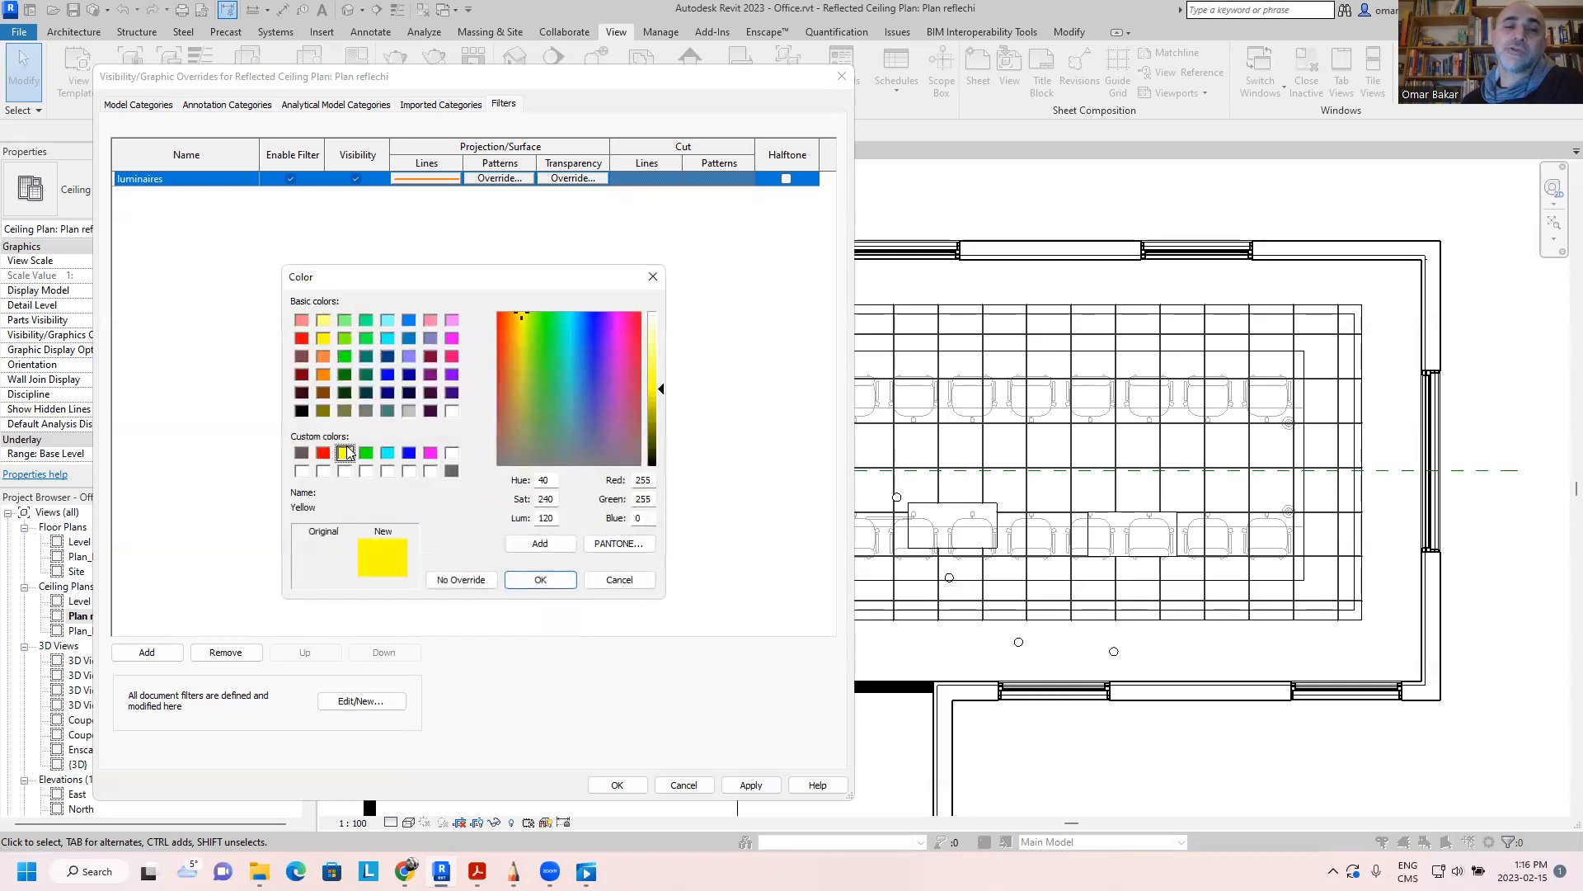
{"action": "left_click", "coordinate": [519, 584]}
{"action": "left_click", "coordinate": [513, 537]}
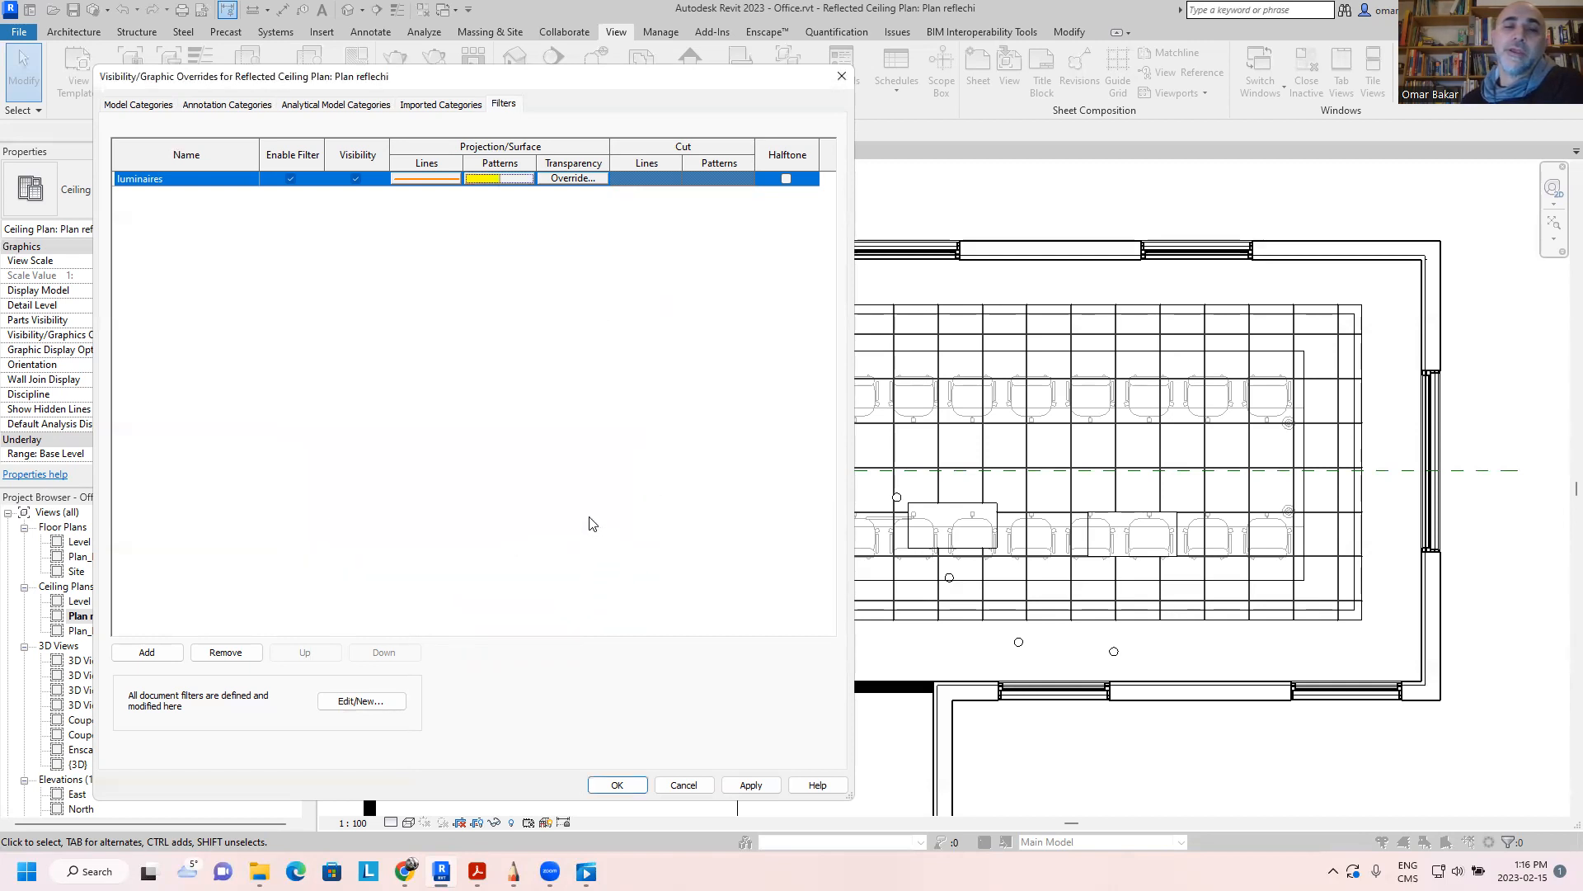
{"action": "left_click", "coordinate": [751, 785]}
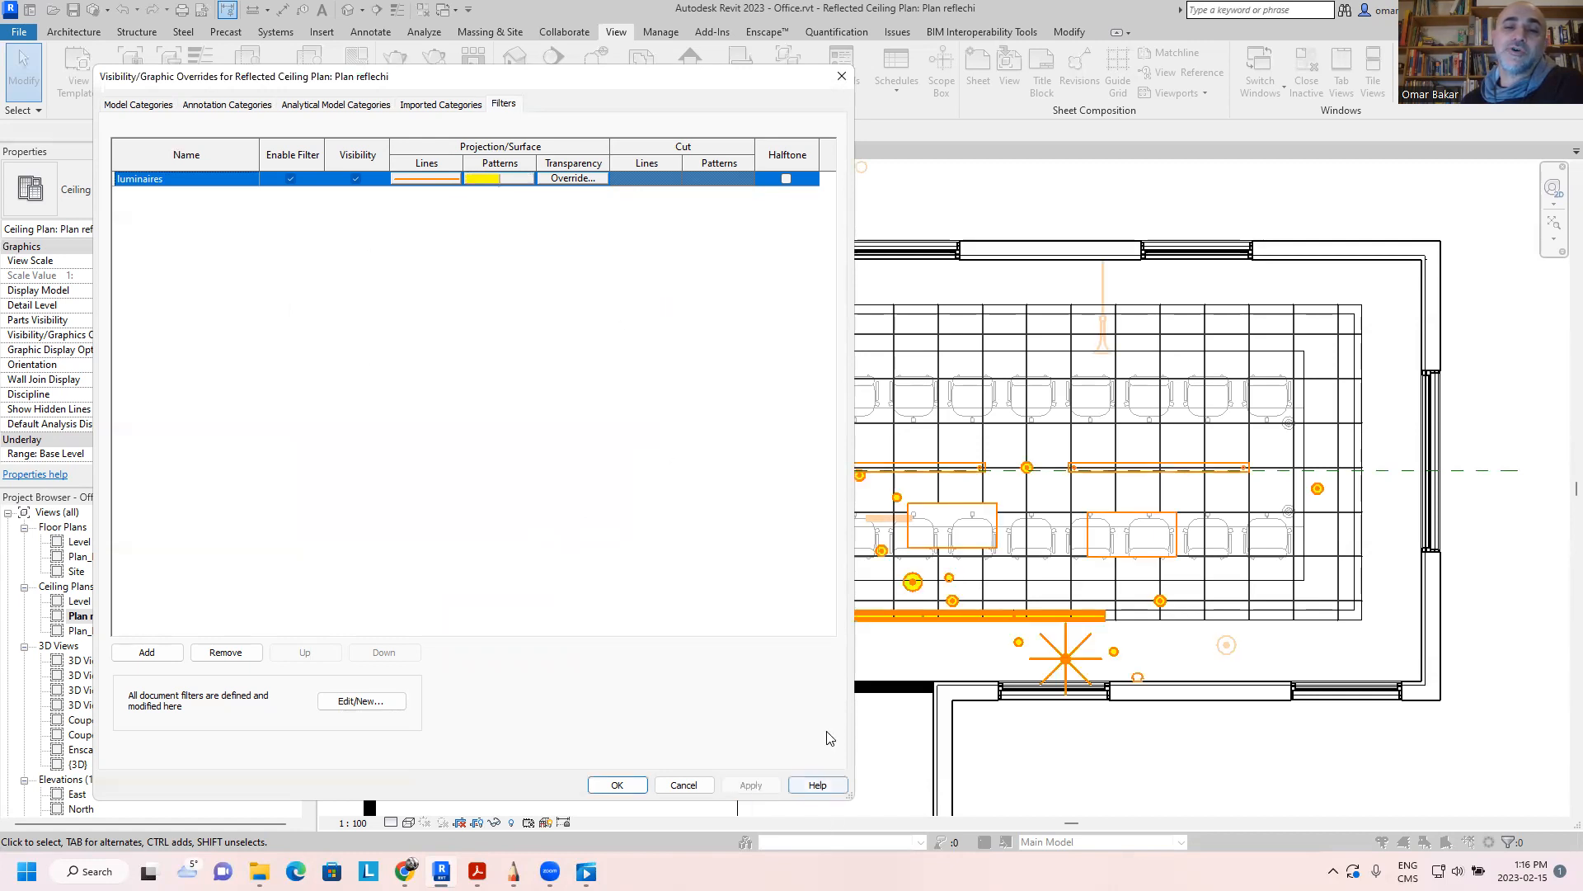
{"action": "left_click", "coordinate": [617, 785]}
Step: Inspect the overridden luminaires in the ceiling plan and try the Hidden Line visual style
{"action": "scroll", "coordinate": [915, 586], "scroll_direction": "up", "scroll_amount": 3}
{"action": "scroll", "coordinate": [920, 587], "scroll_direction": "up", "scroll_amount": 2}
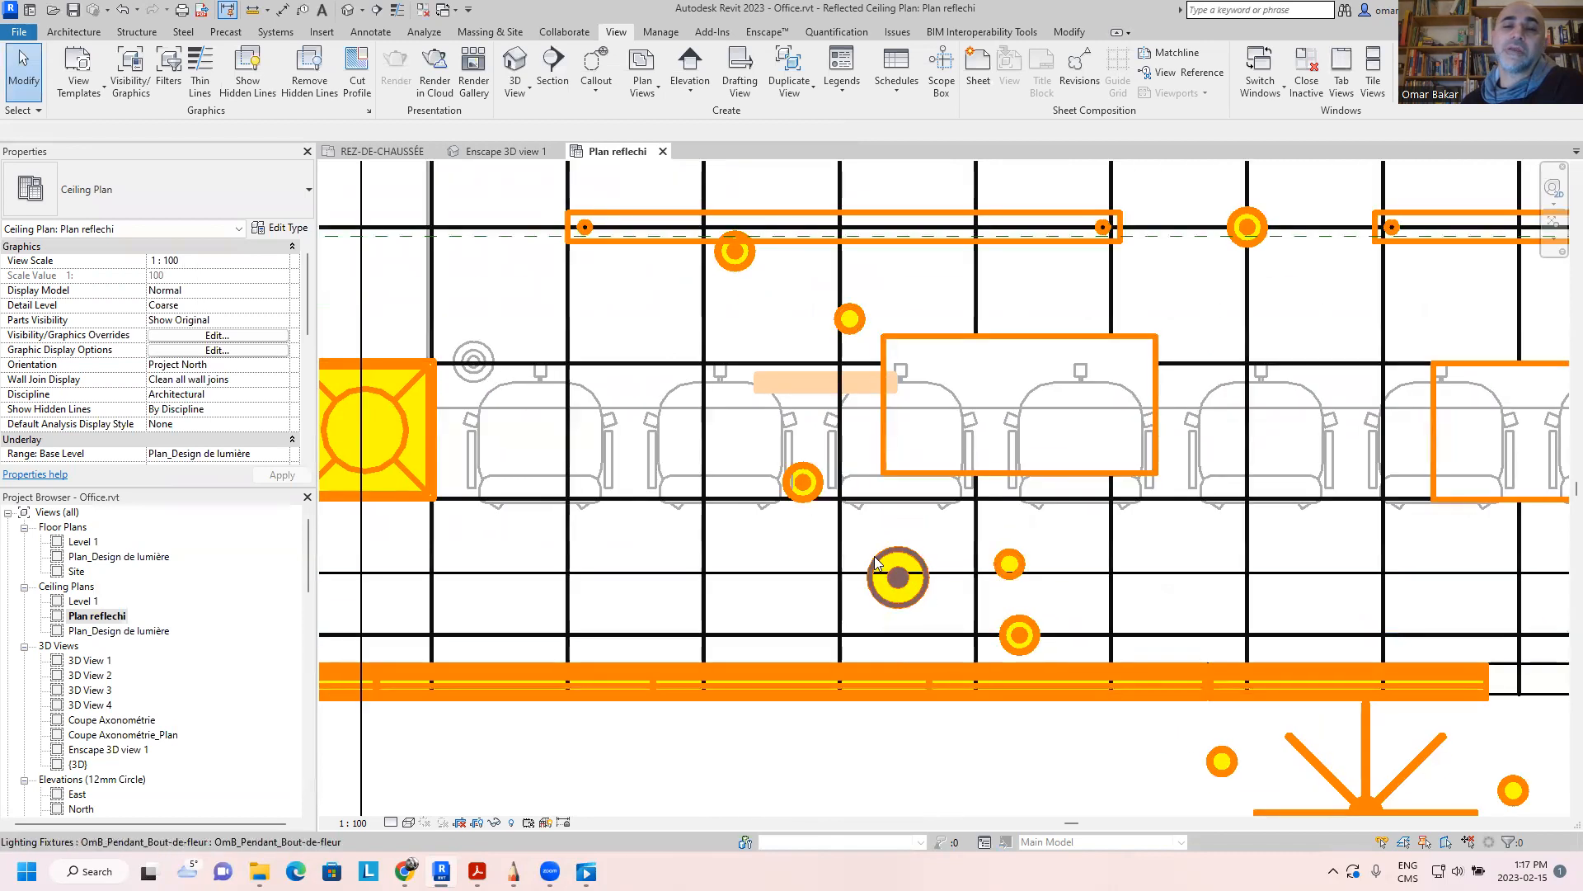
{"action": "scroll", "coordinate": [903, 593], "scroll_direction": "down", "scroll_amount": 5}
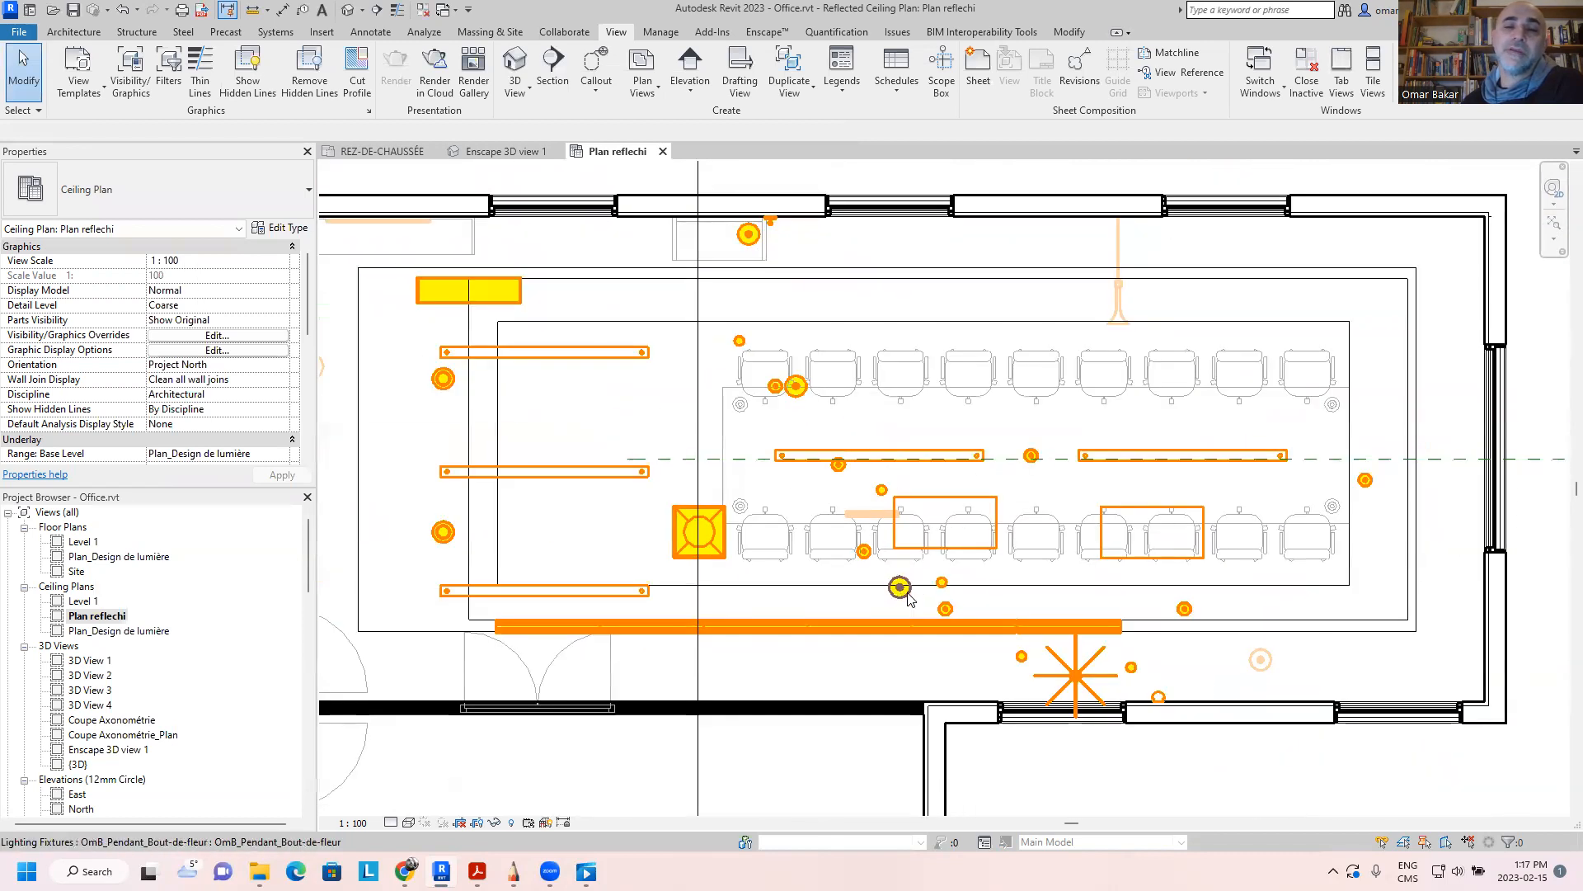
{"action": "middle_click_drag", "start_coordinate": [907, 586], "coordinate": [955, 552]}
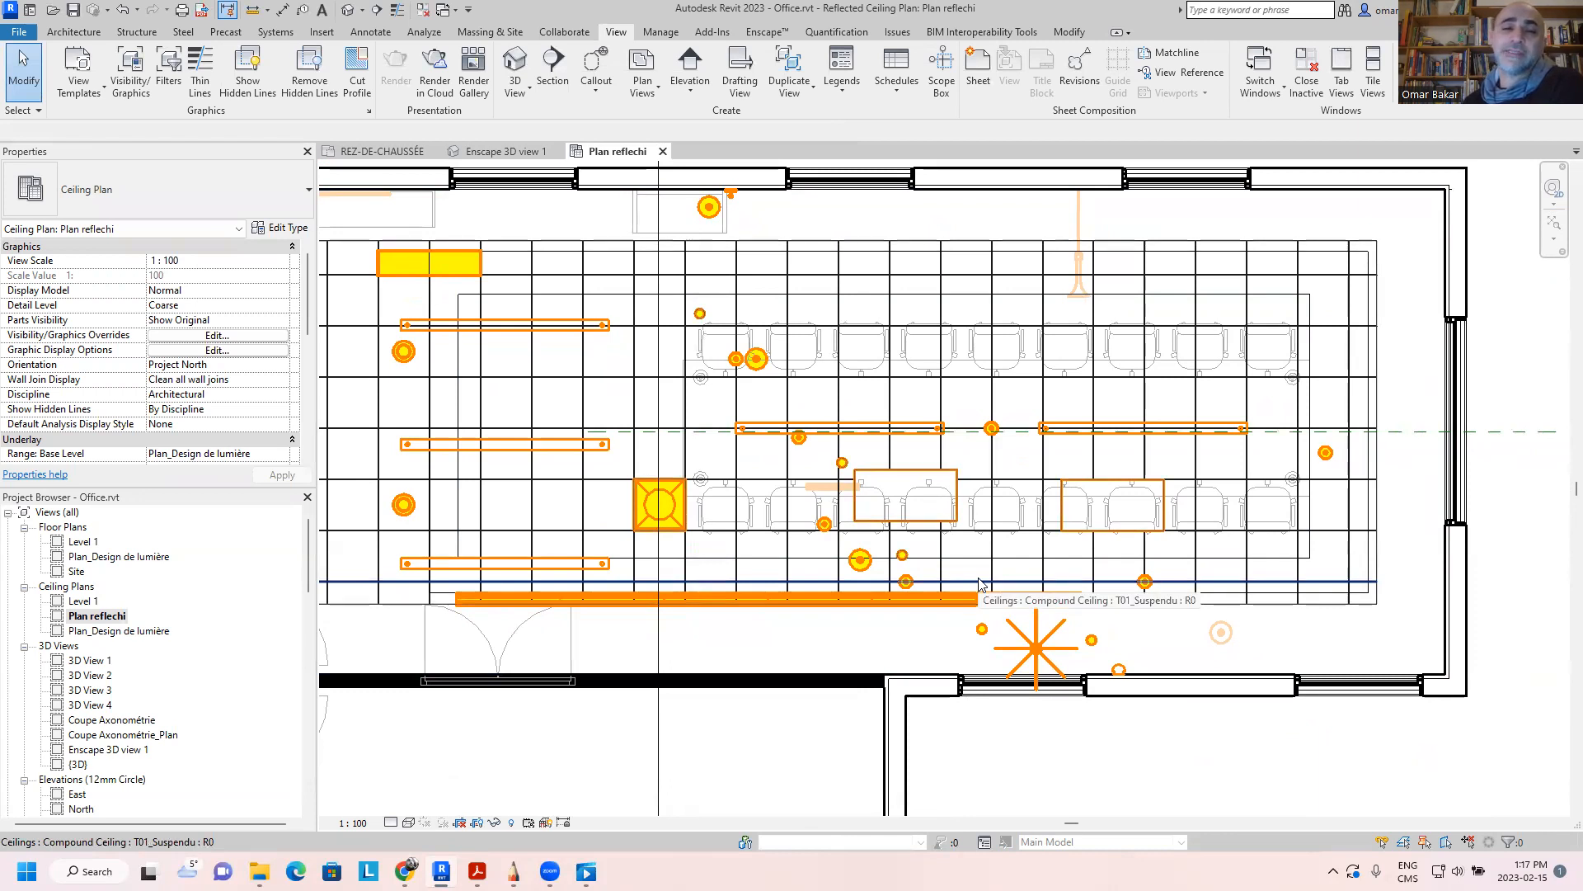
{"action": "scroll", "coordinate": [981, 582], "scroll_direction": "down", "scroll_amount": 2}
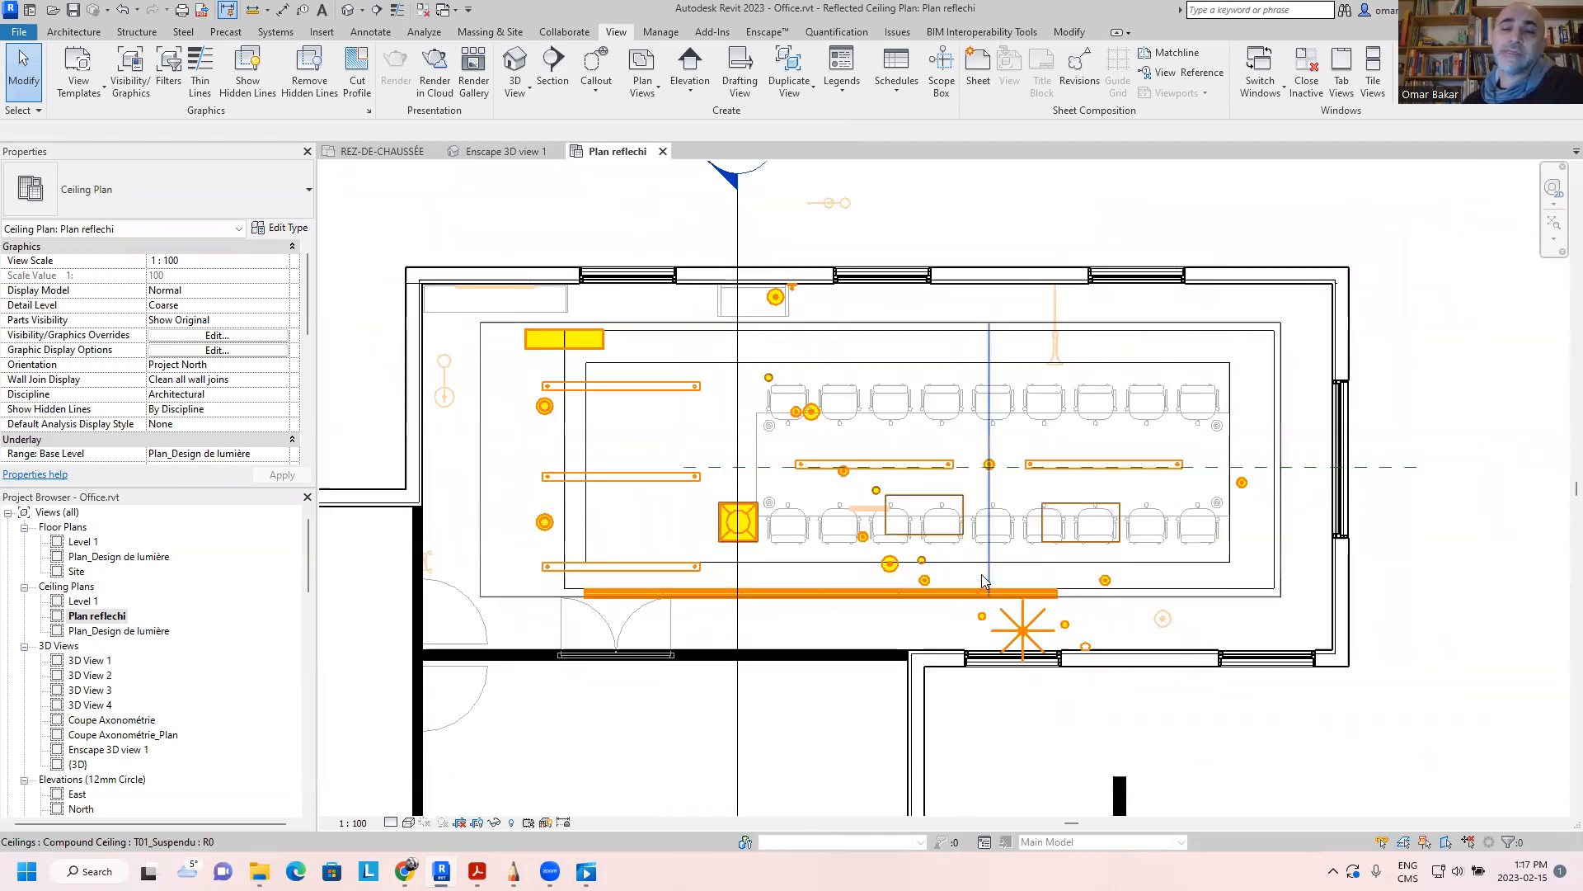
{"action": "middle_click_drag", "start_coordinate": [979, 686], "coordinate": [903, 627]}
{"action": "left_click", "coordinate": [408, 822]}
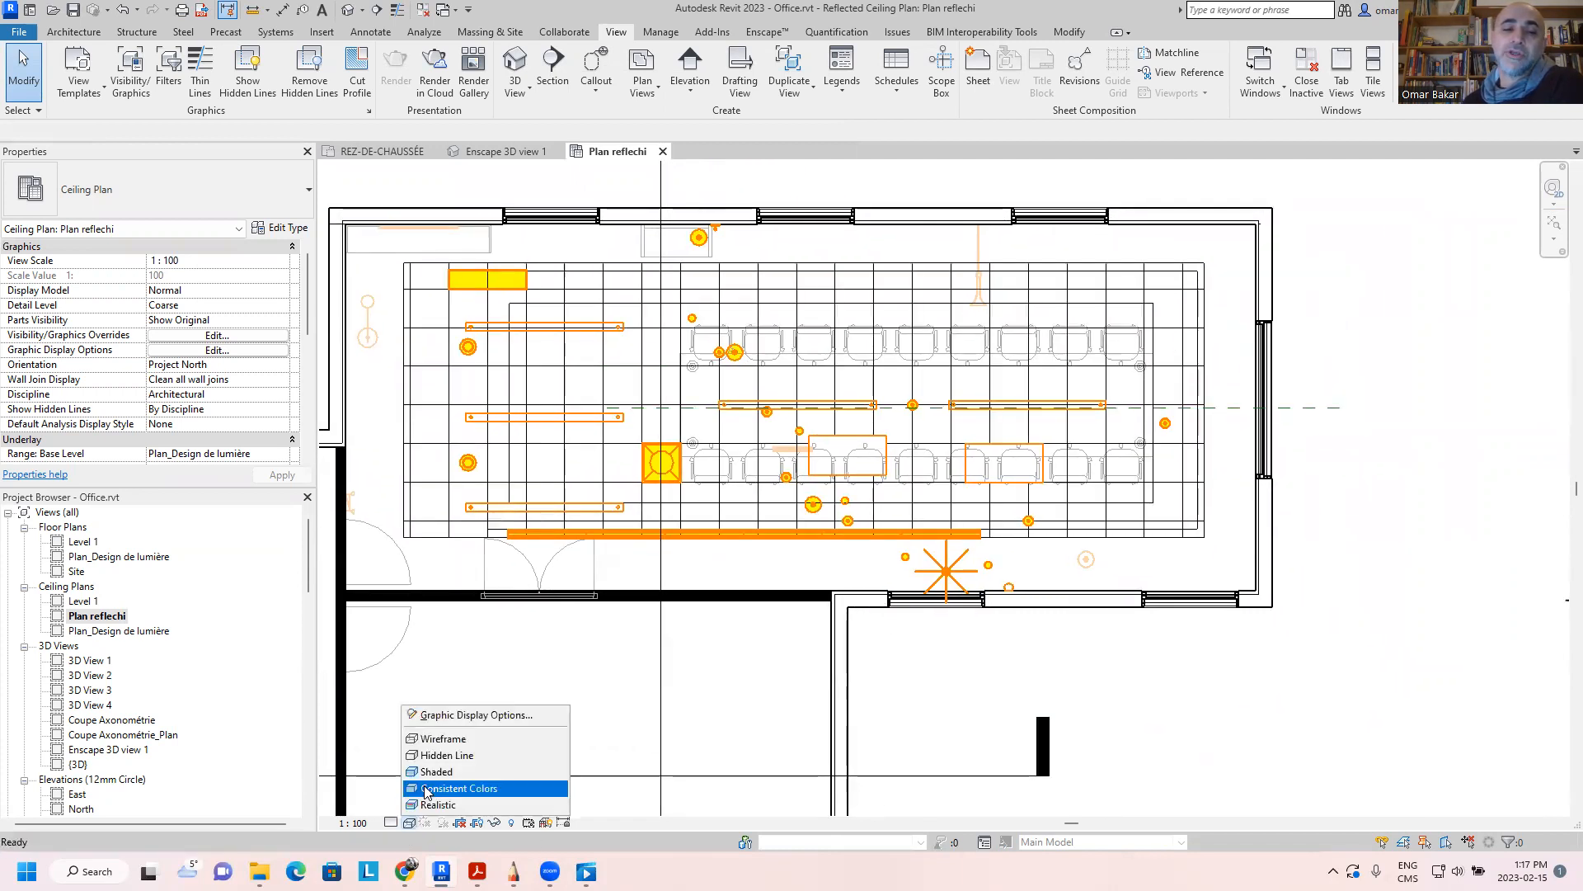
{"action": "left_click", "coordinate": [429, 760]}
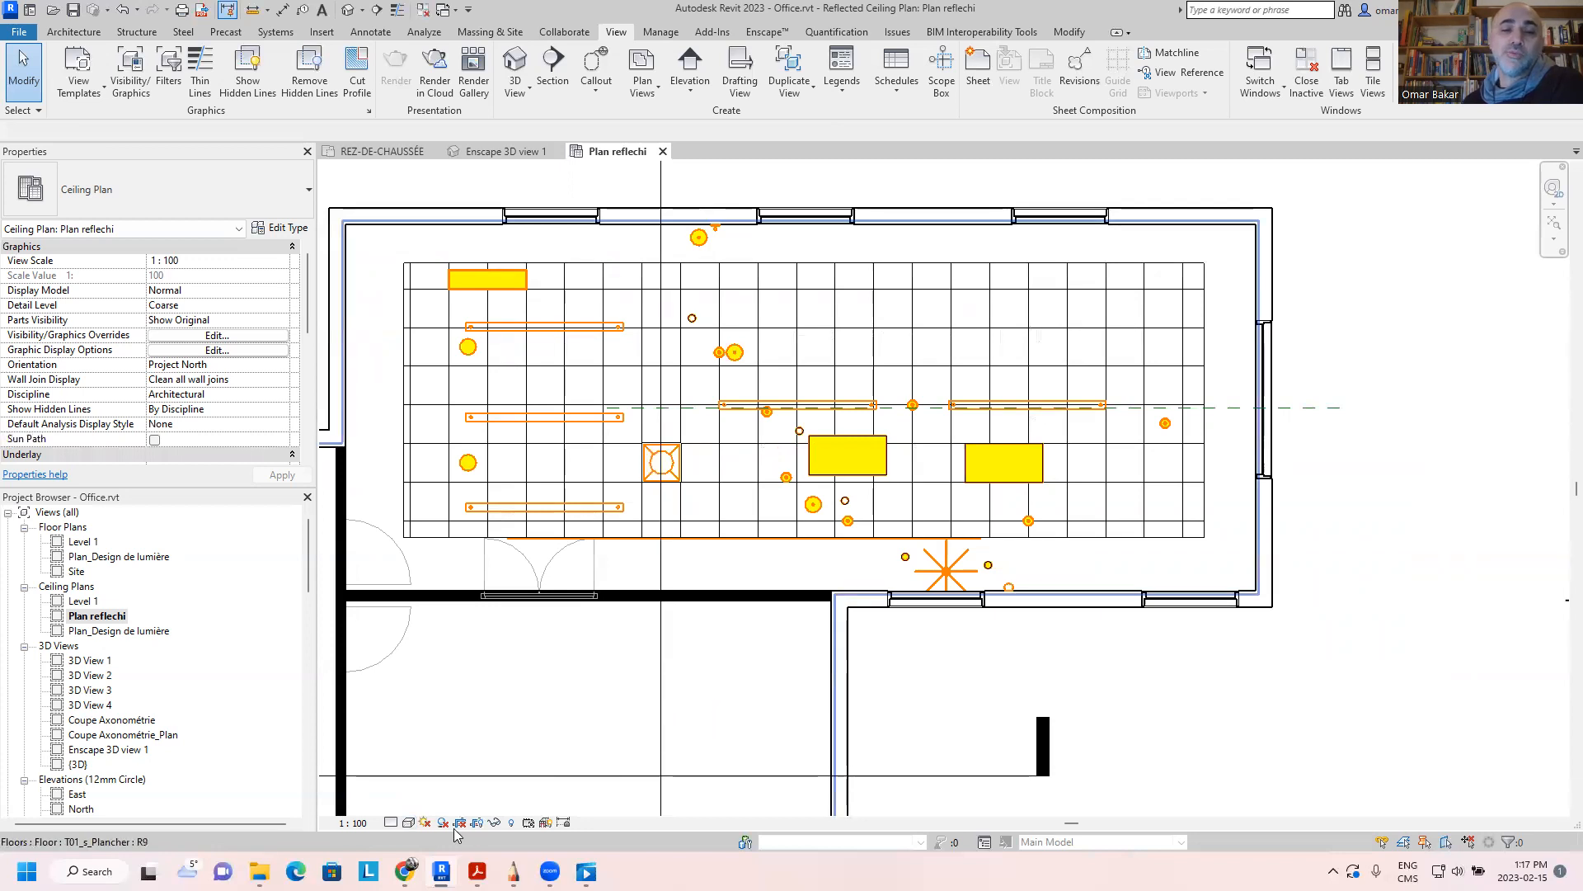
Step: Set the reflected ceiling plan's visual style to Shaded
{"action": "left_click", "coordinate": [409, 822]}
{"action": "left_click", "coordinate": [460, 763]}
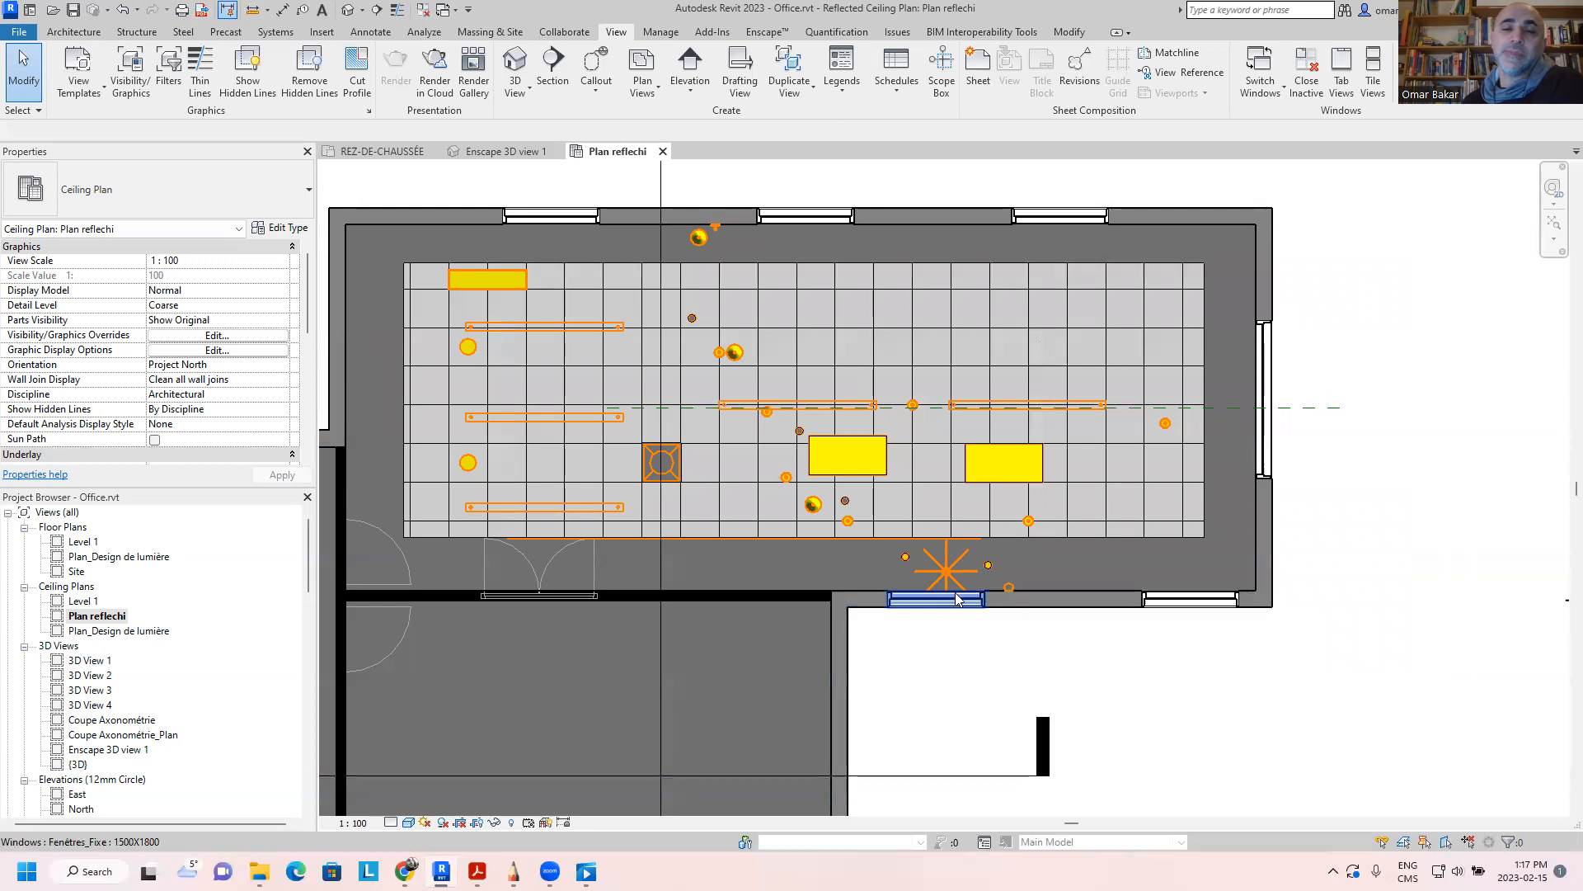
{"action": "middle_click_drag", "start_coordinate": [762, 564], "coordinate": [866, 571]}
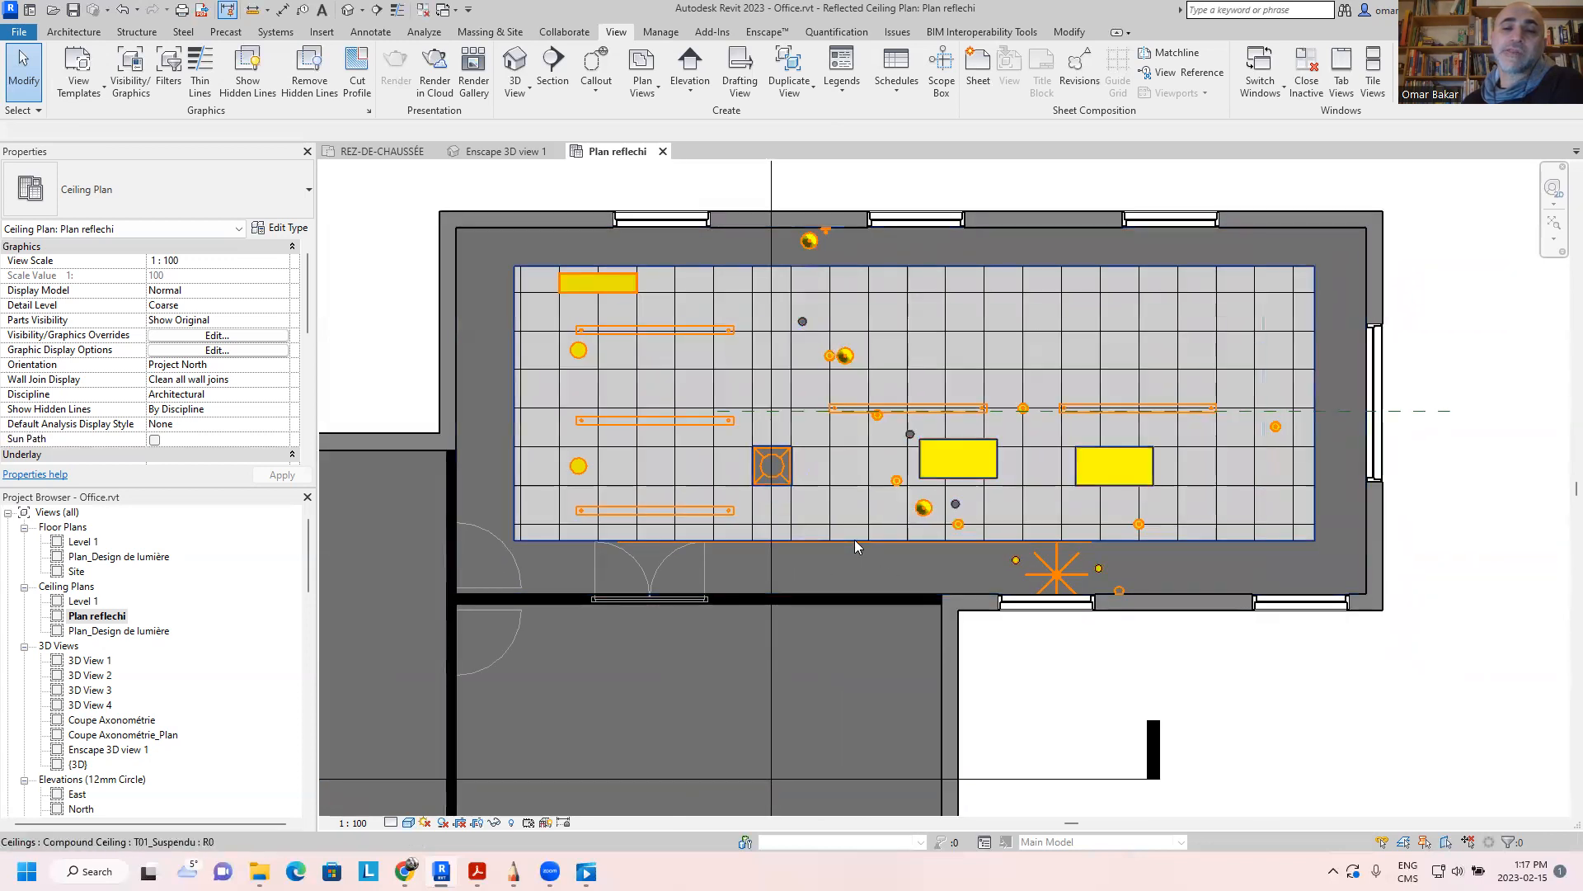
Step: Set the reflected ceiling plan's visual style to Hidden Line
{"action": "scroll", "coordinate": [855, 540], "scroll_direction": "up", "scroll_amount": 1}
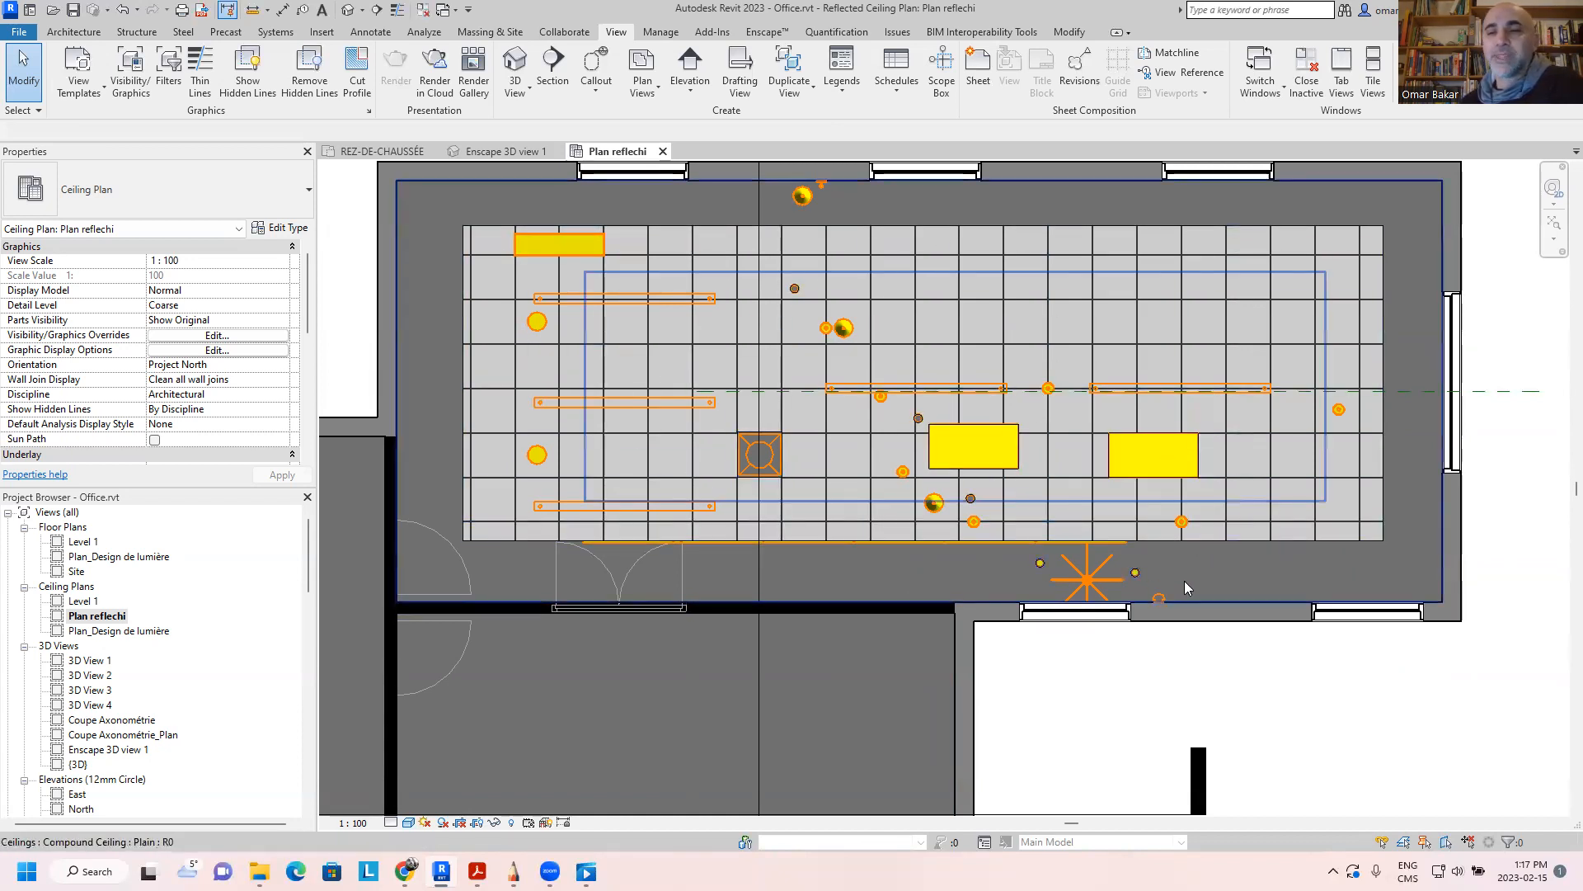
{"action": "left_click", "coordinate": [408, 823]}
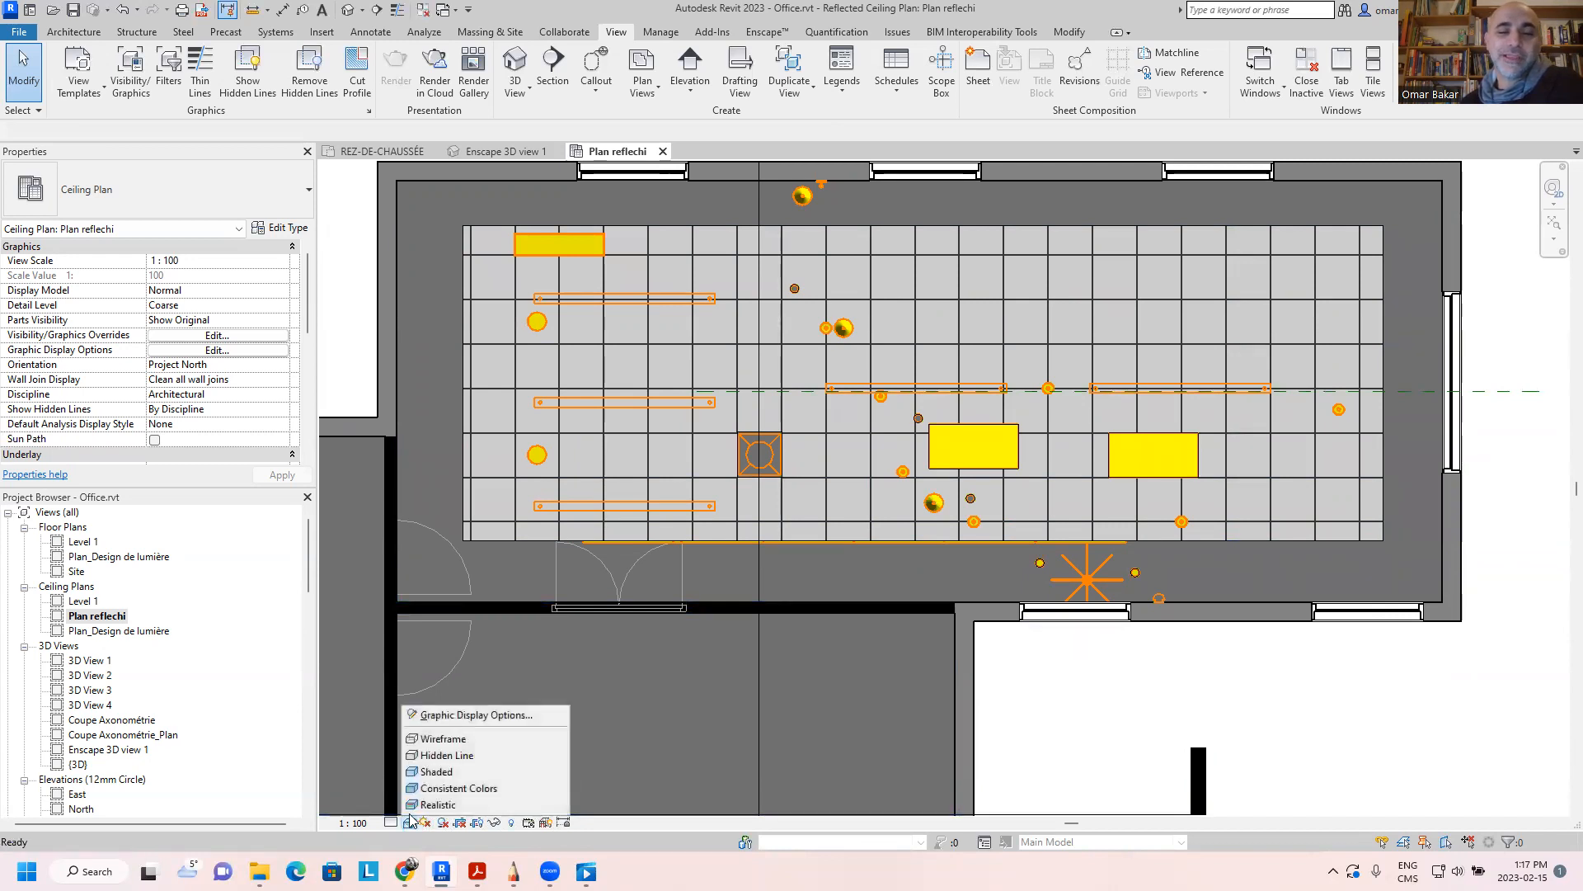
{"action": "left_click", "coordinate": [462, 755]}
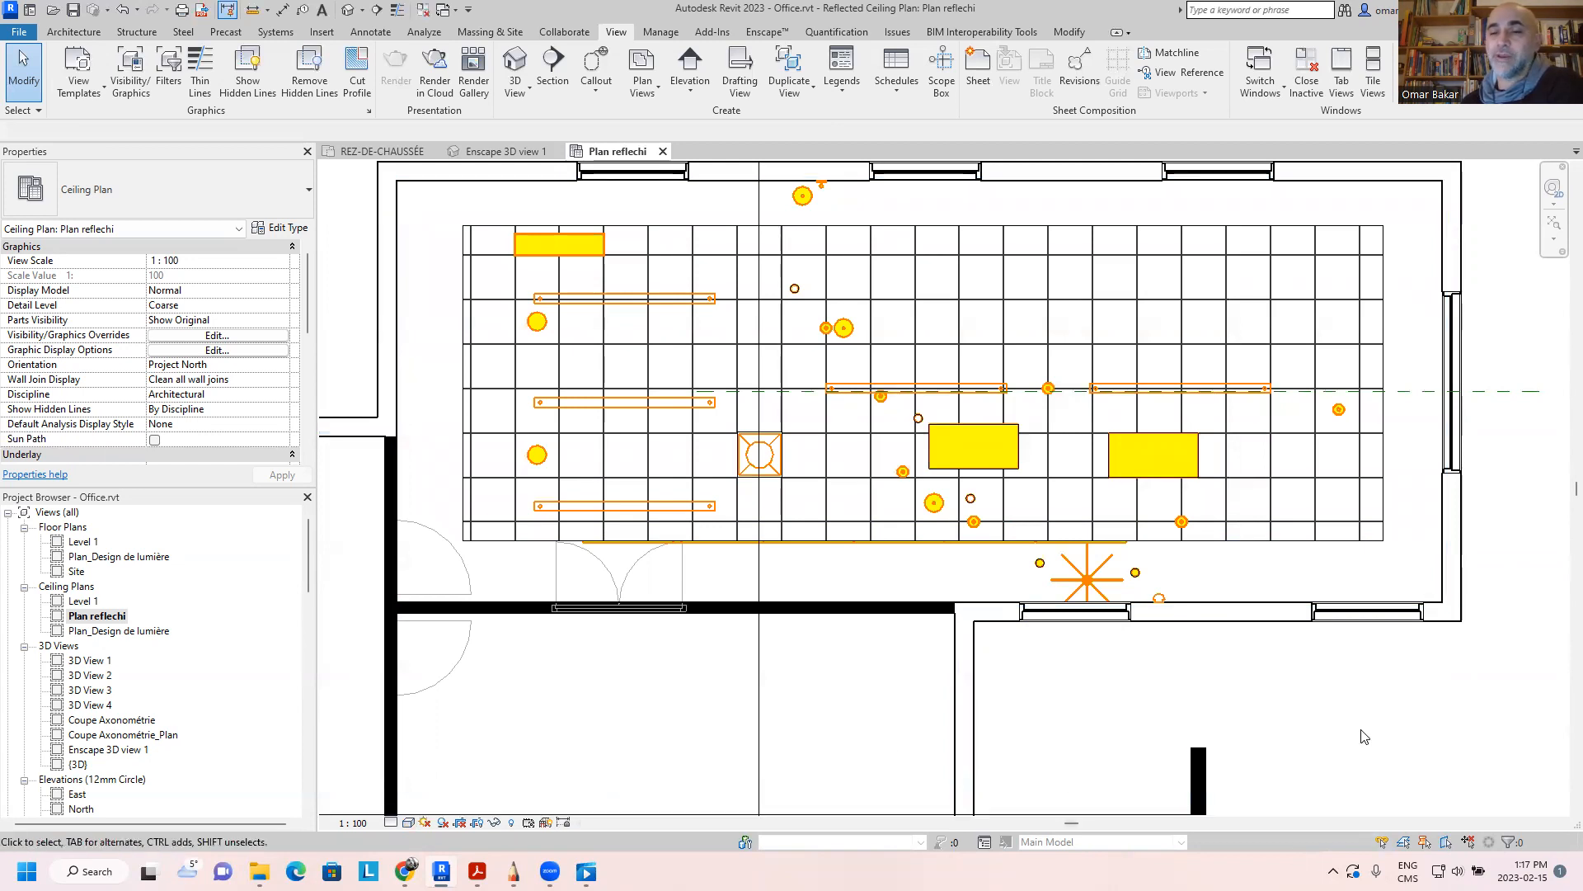
{"action": "middle_click_drag", "start_coordinate": [1308, 693], "coordinate": [1211, 724]}
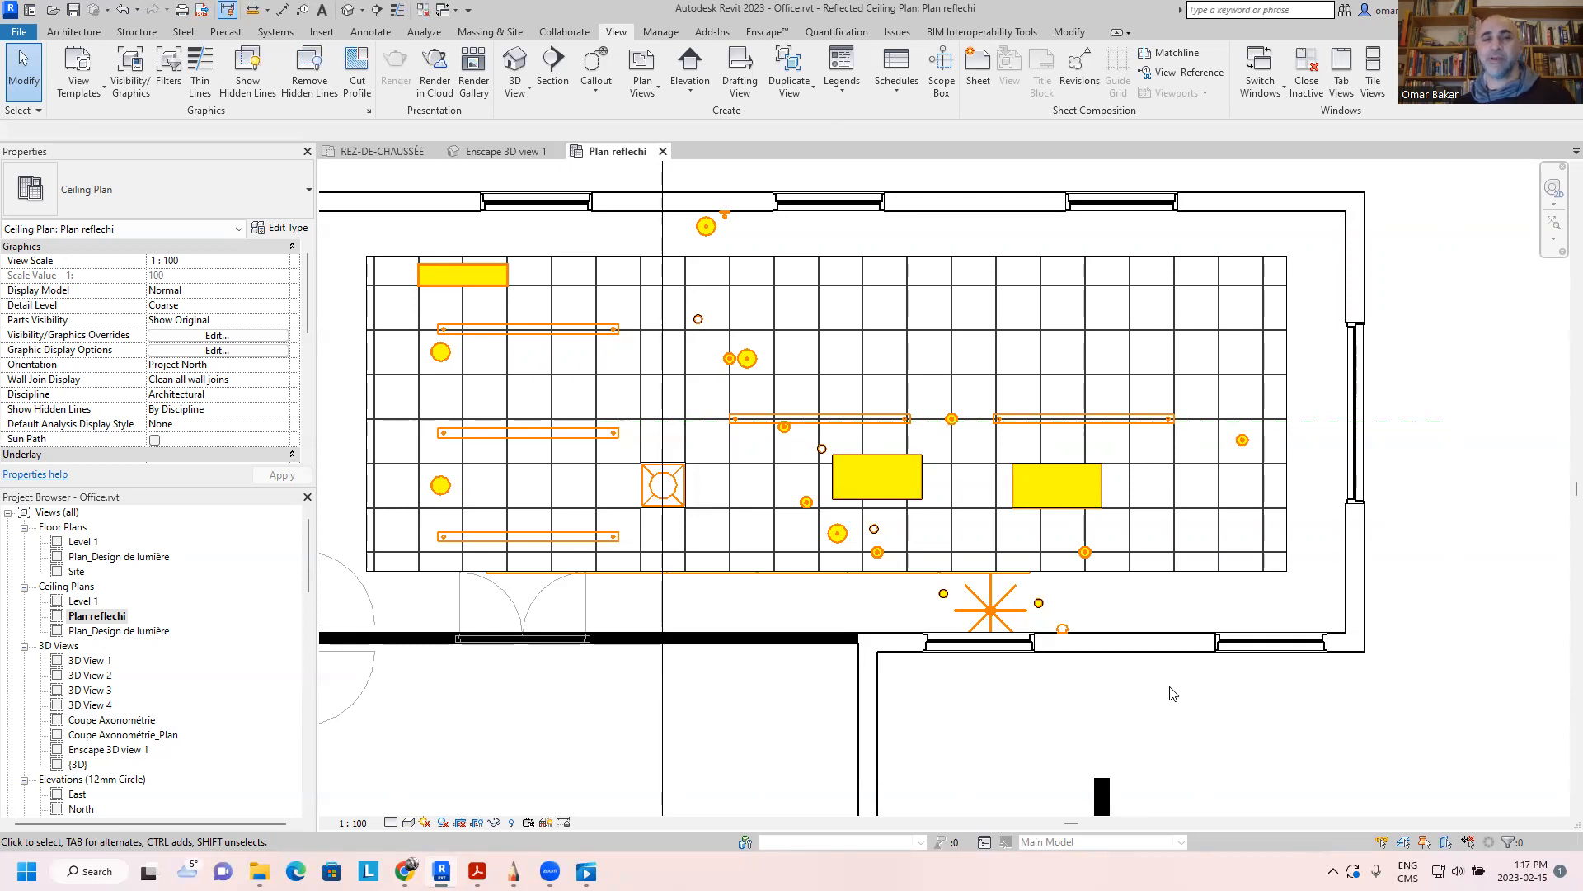
{"action": "middle_click_drag", "start_coordinate": [1003, 587], "coordinate": [1062, 620]}
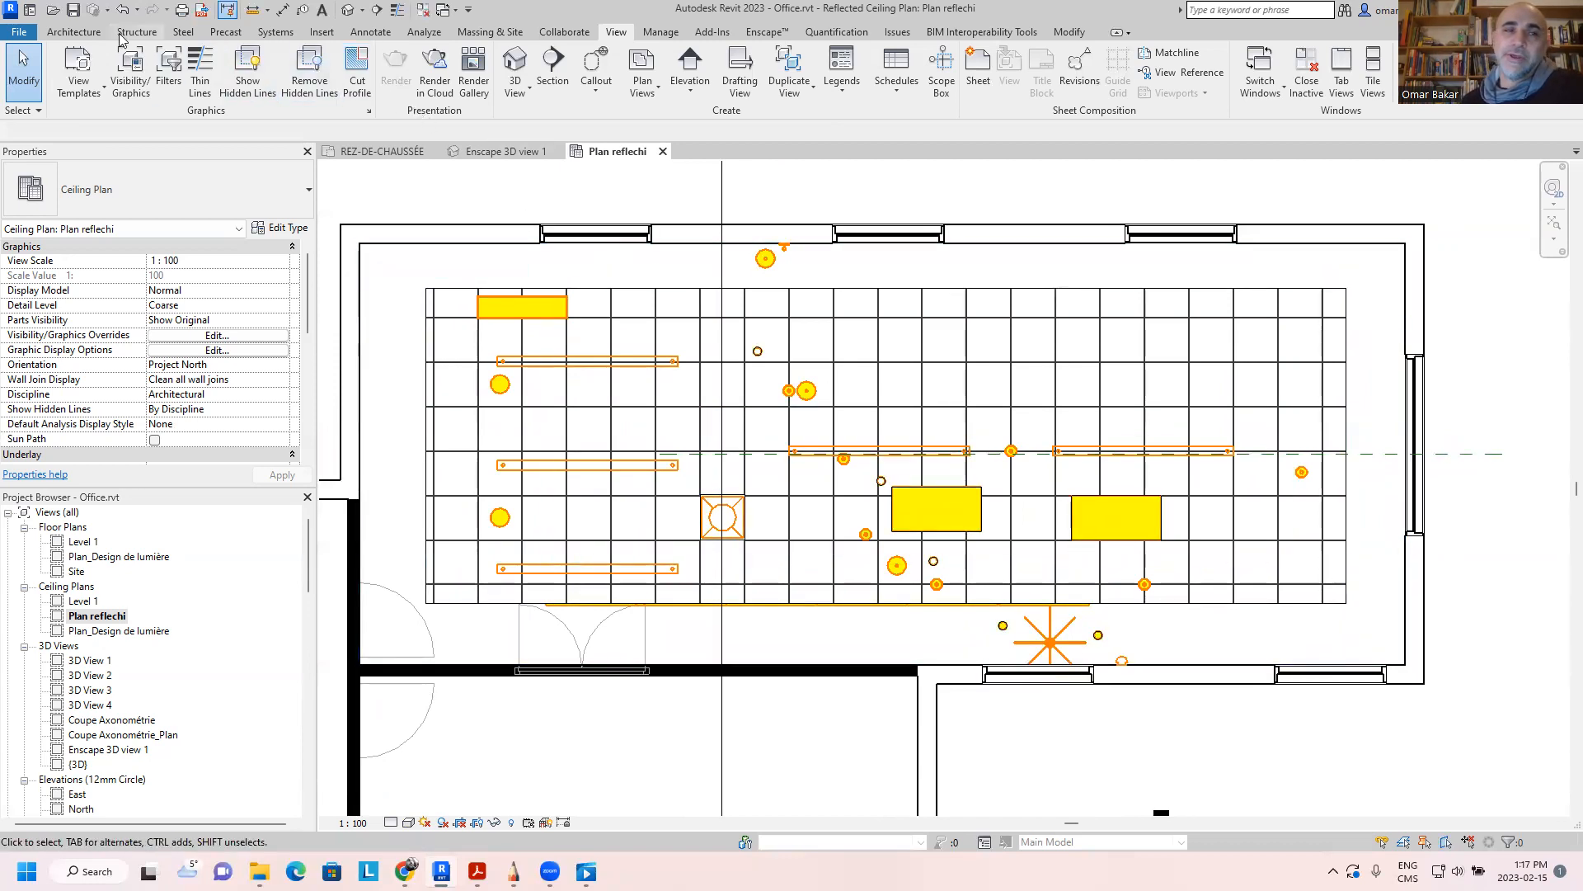
Step: Tag the three windows in the room's upper wall by category, with horizontal tags and no leader
{"action": "left_click", "coordinate": [374, 36]}
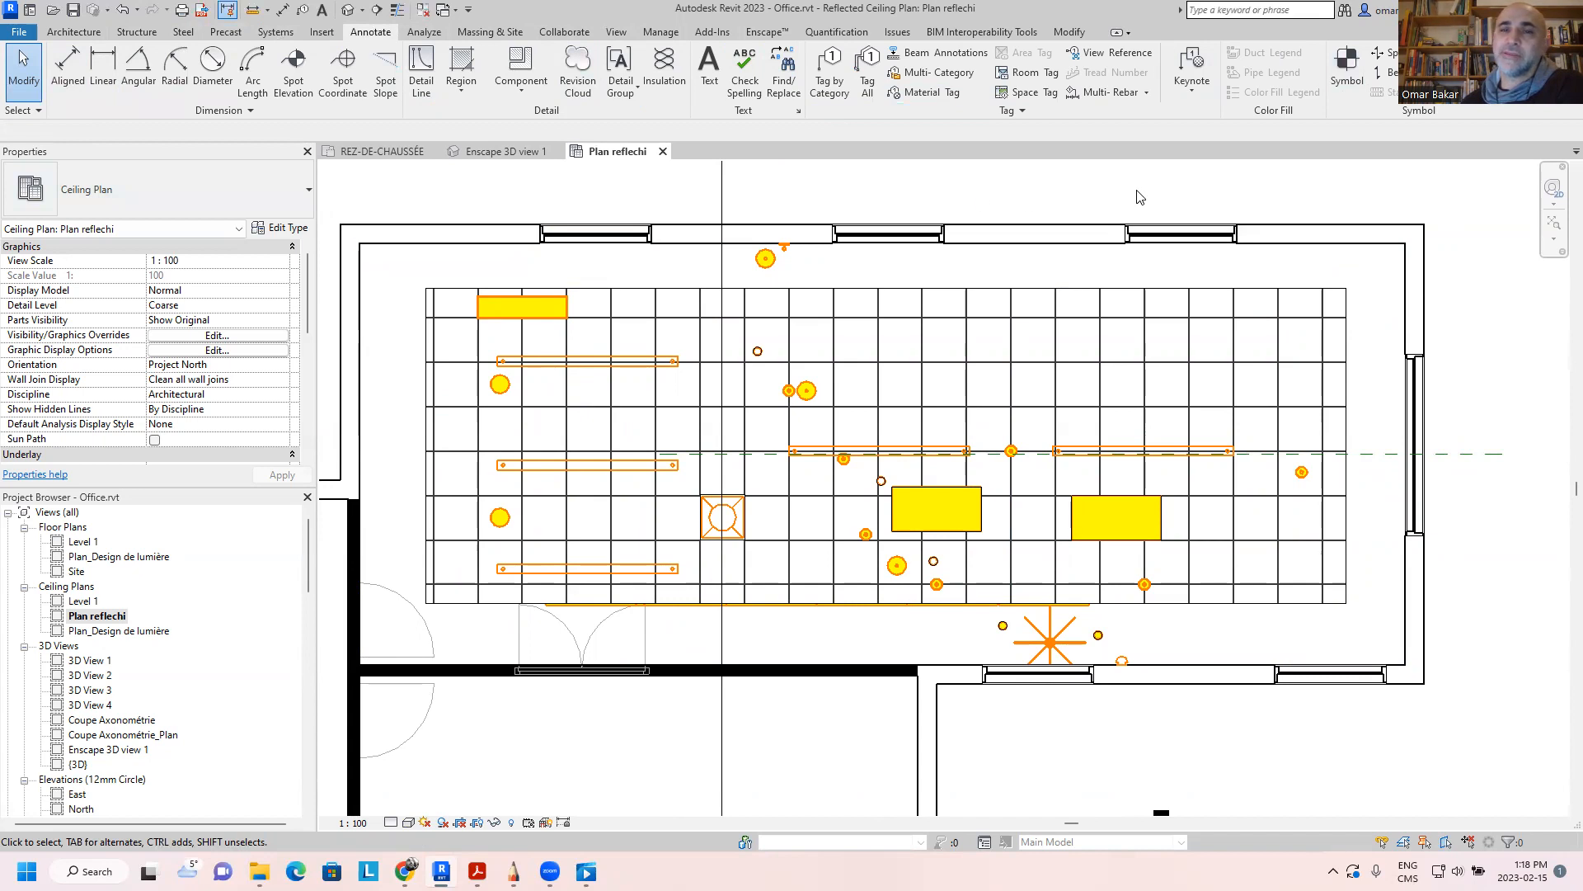
{"action": "left_click", "coordinate": [828, 80]}
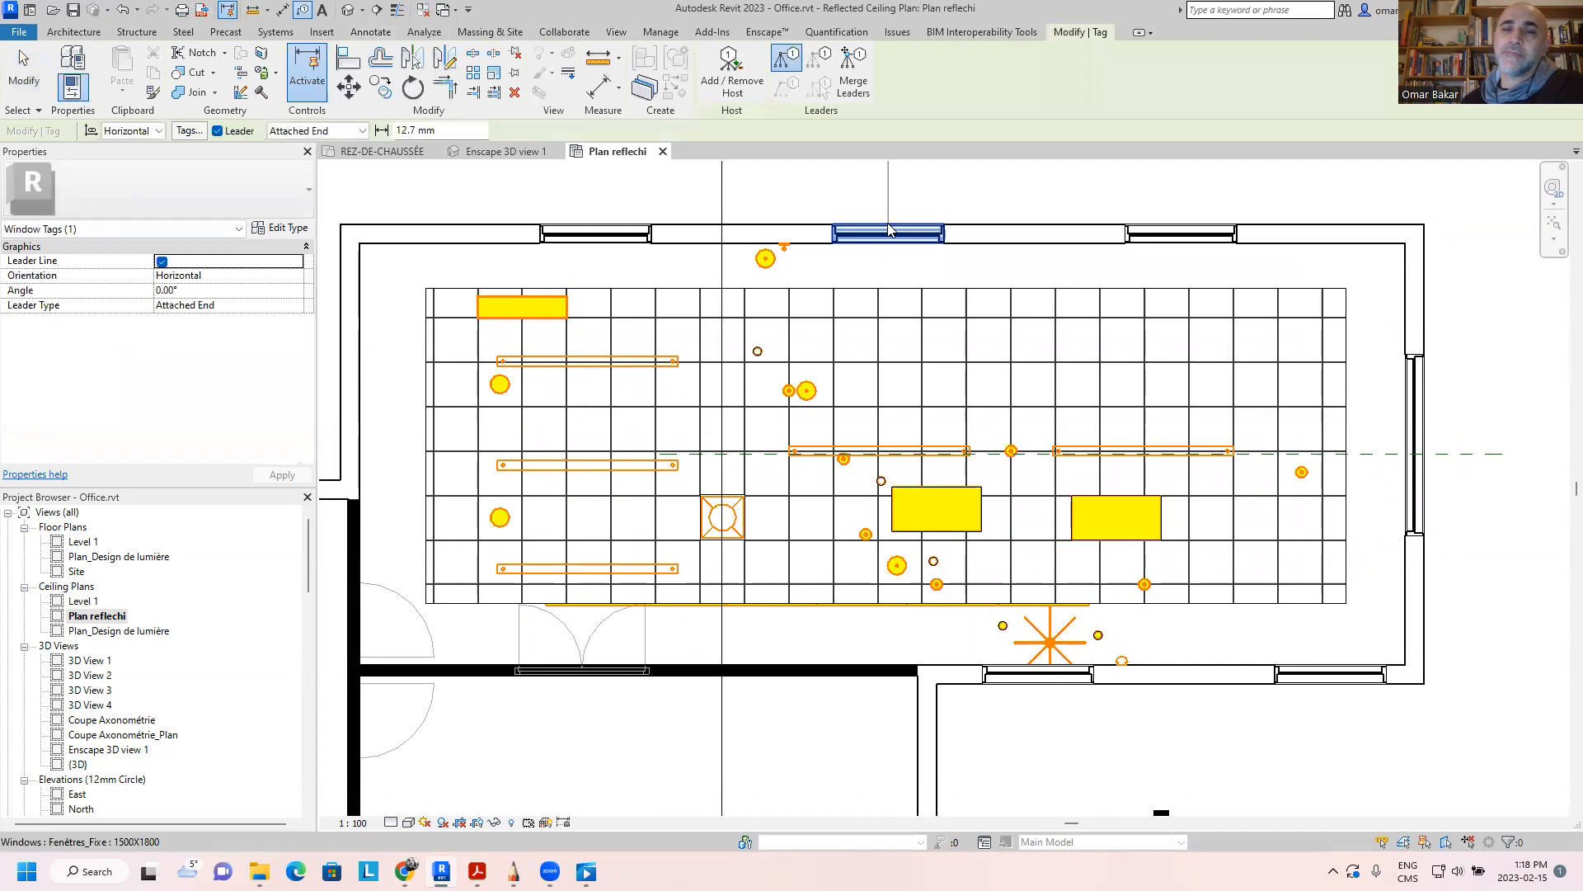
{"action": "middle_click_drag", "start_coordinate": [920, 220], "coordinate": [897, 389]}
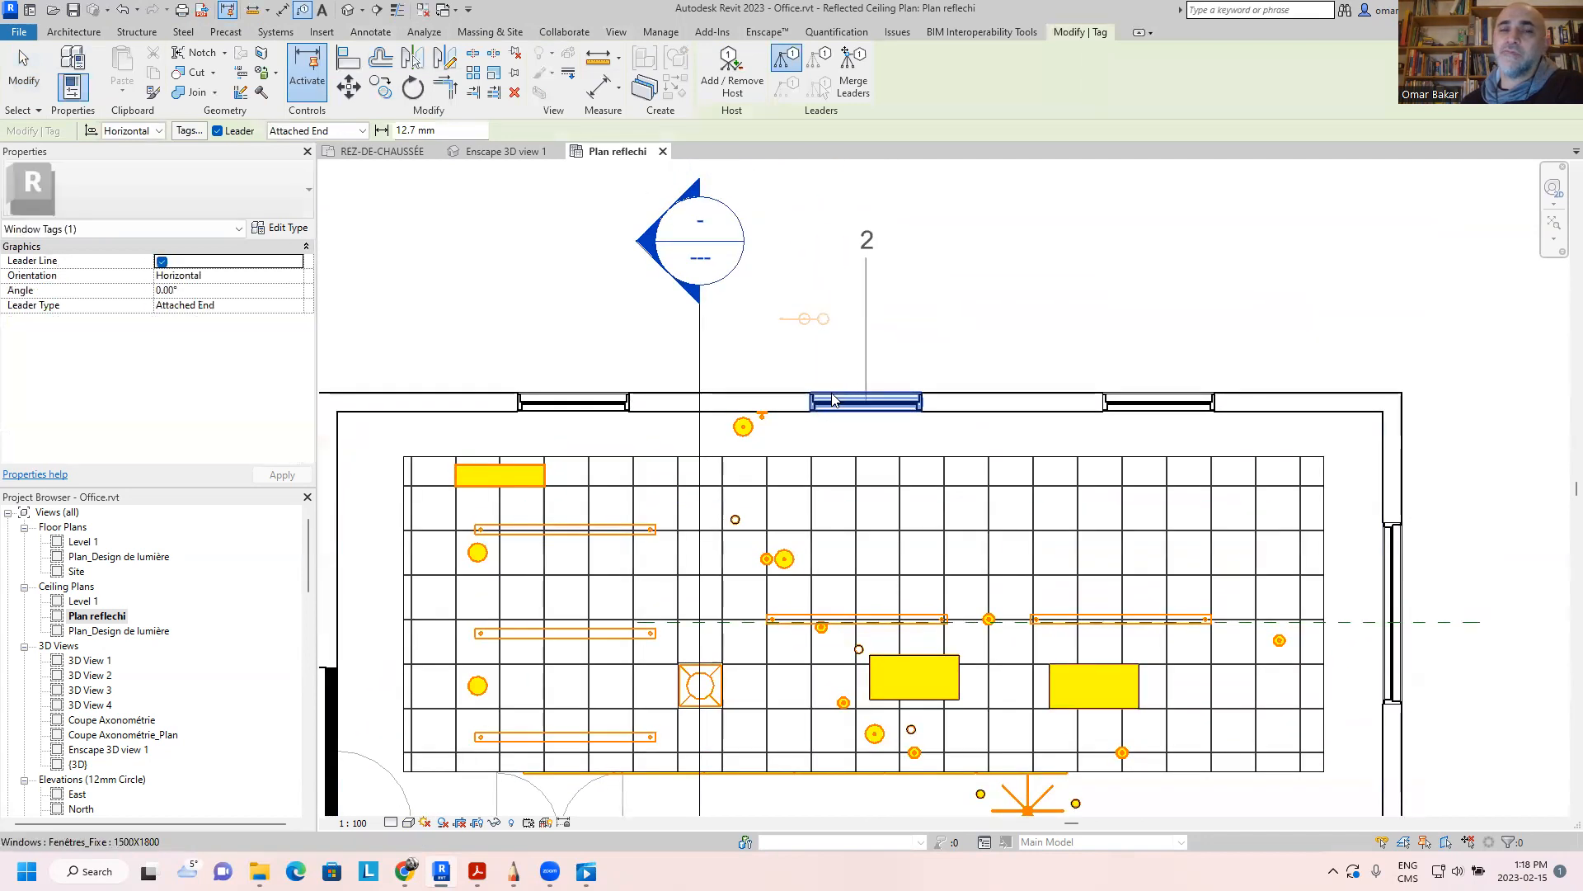
{"action": "left_click", "coordinate": [218, 130]}
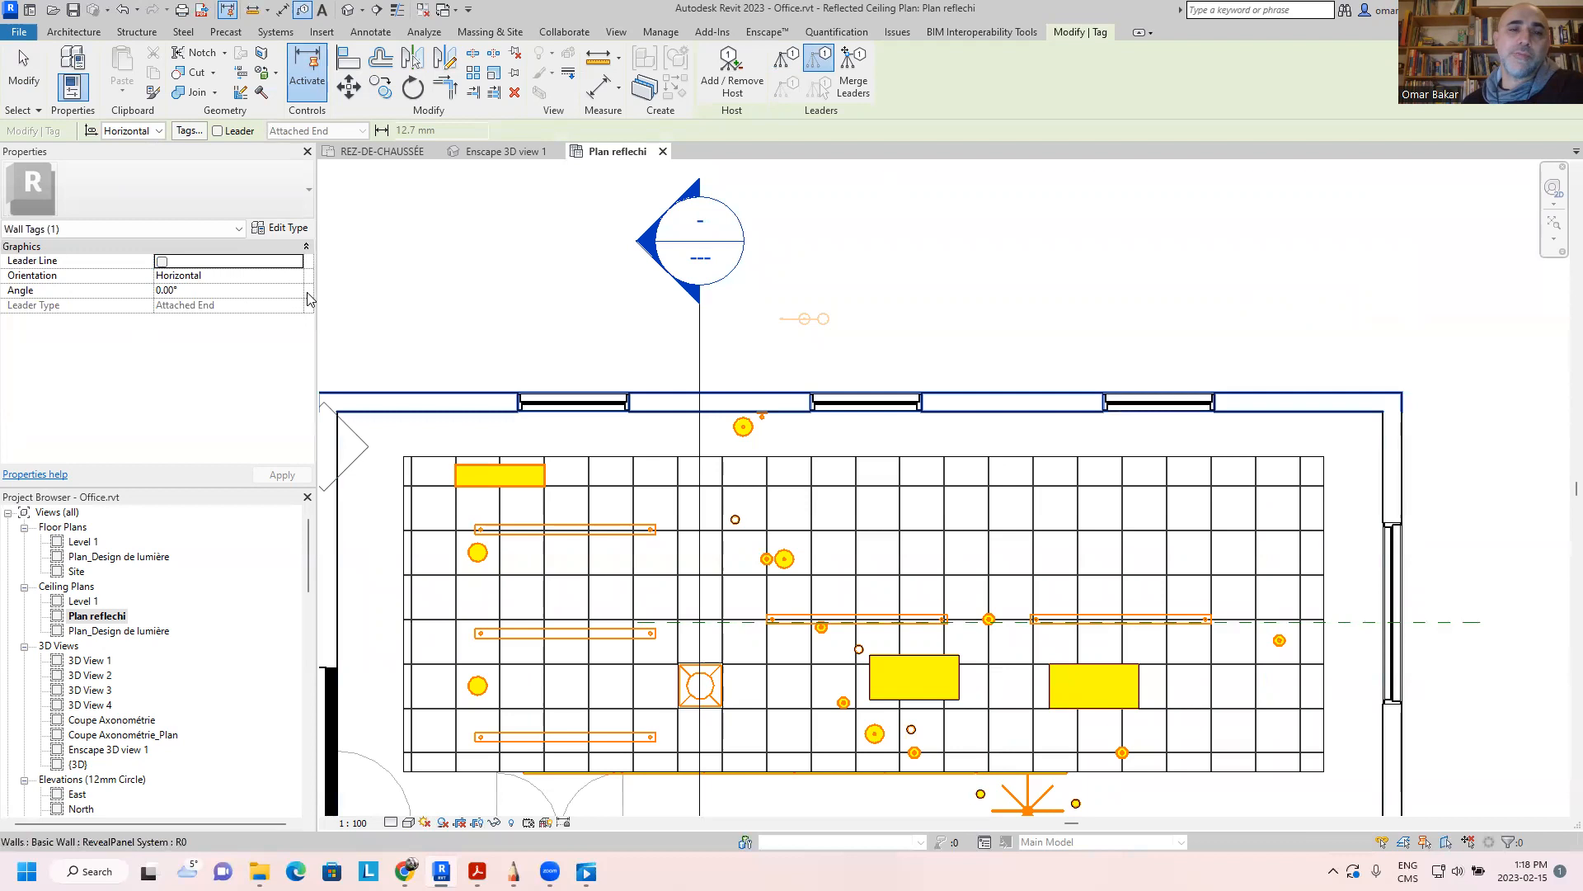
{"action": "left_click", "coordinate": [866, 402]}
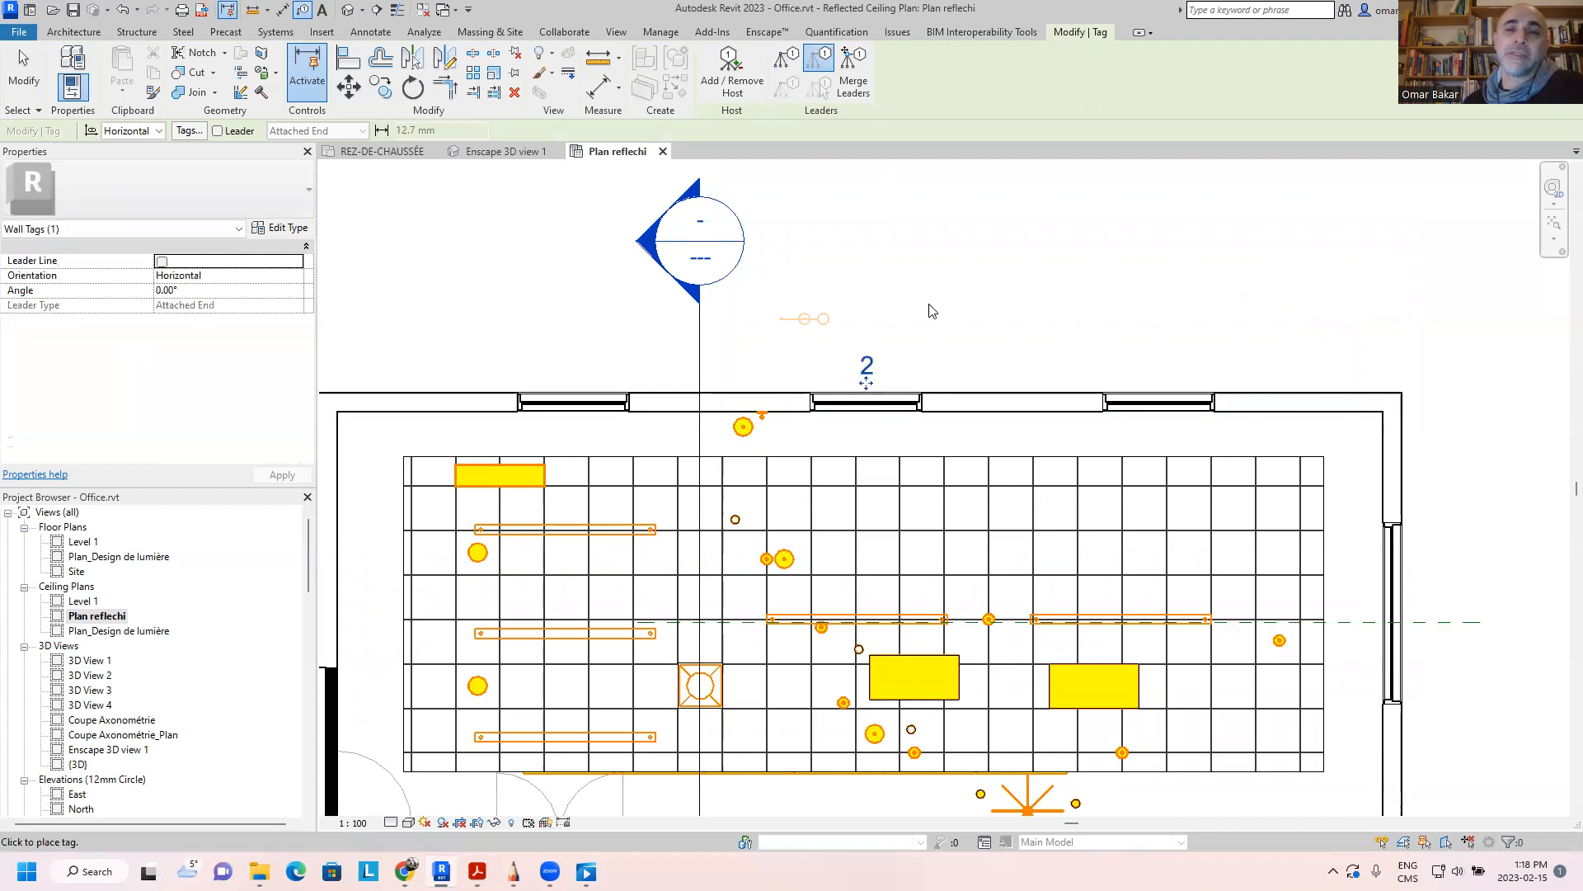
{"action": "left_click", "coordinate": [1158, 402]}
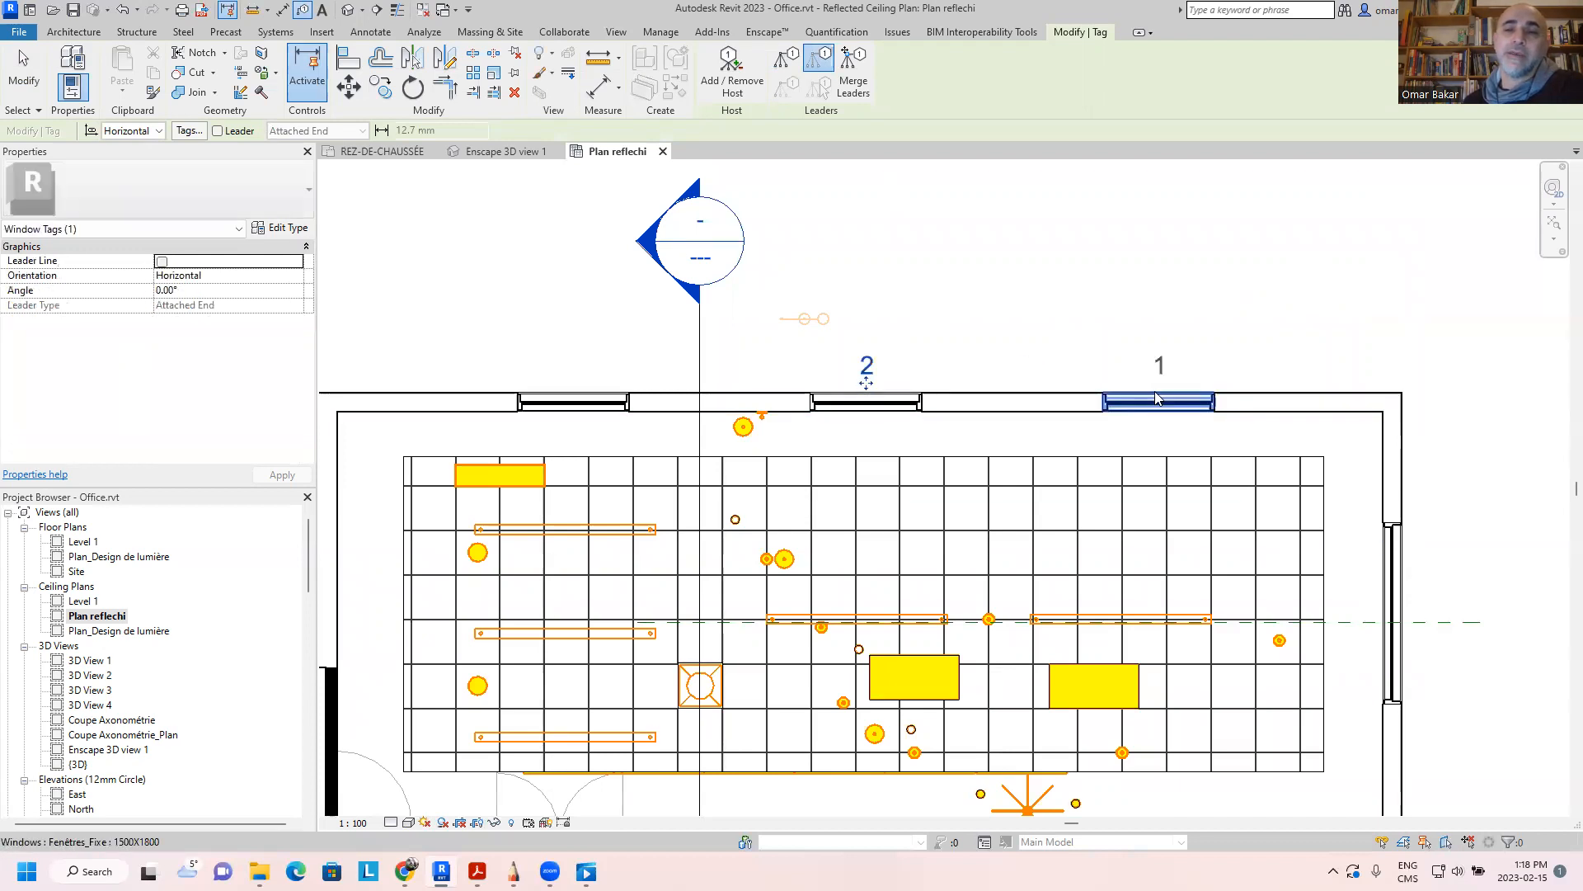
{"action": "left_click", "coordinate": [573, 396]}
Step: Tag the window in the room's right wall and the two windows in its lower wall without leaders, and end tagging
{"action": "middle_click_drag", "start_coordinate": [1188, 610], "coordinate": [1117, 447]}
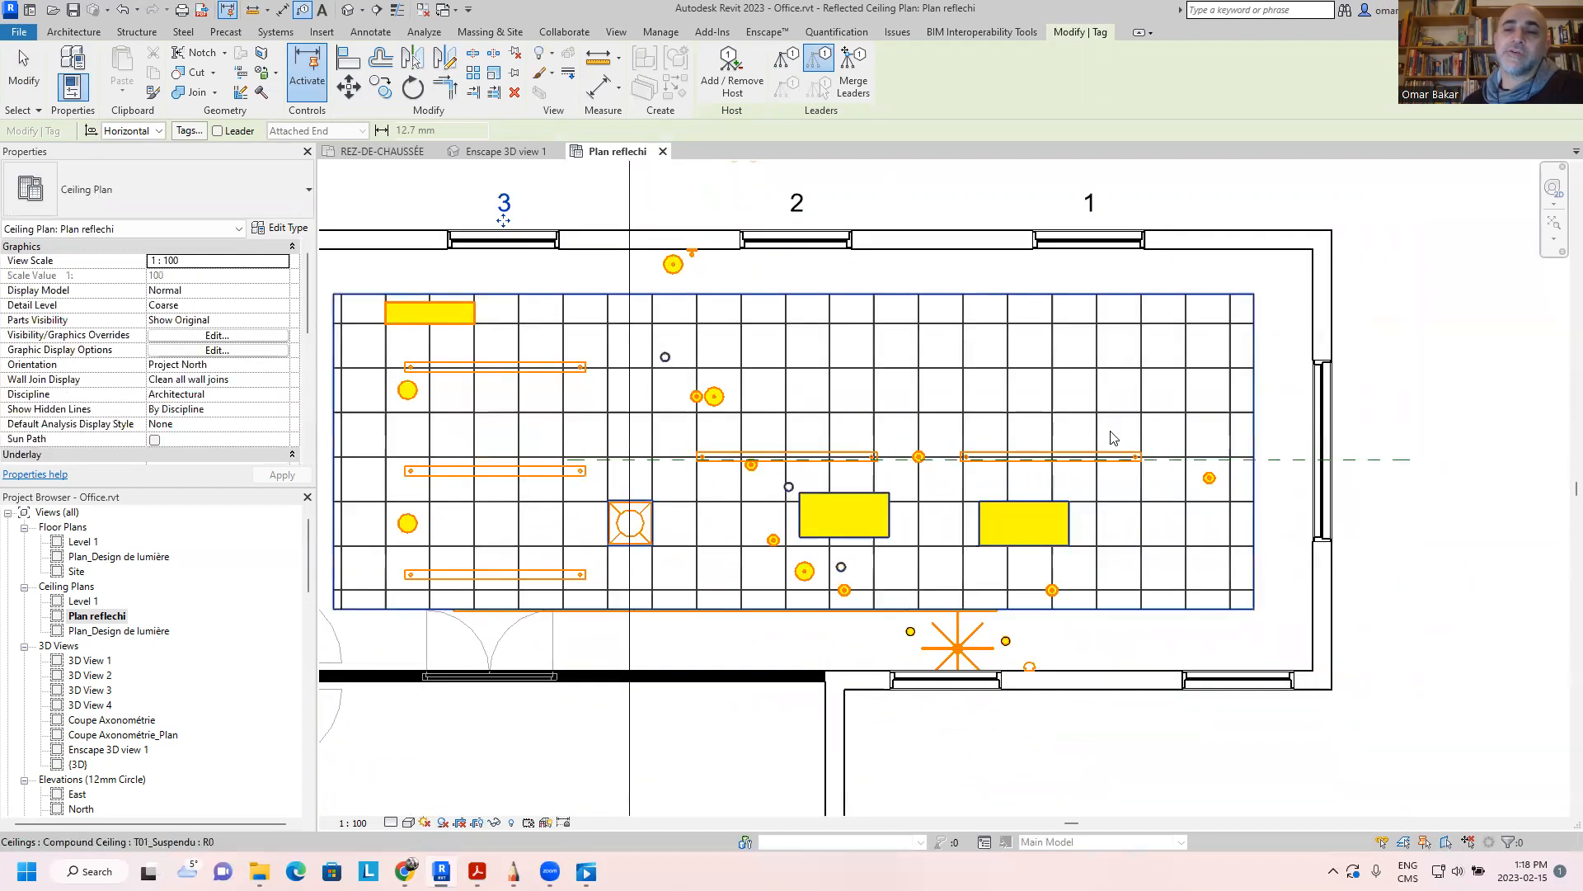
{"action": "left_click", "coordinate": [1333, 455]}
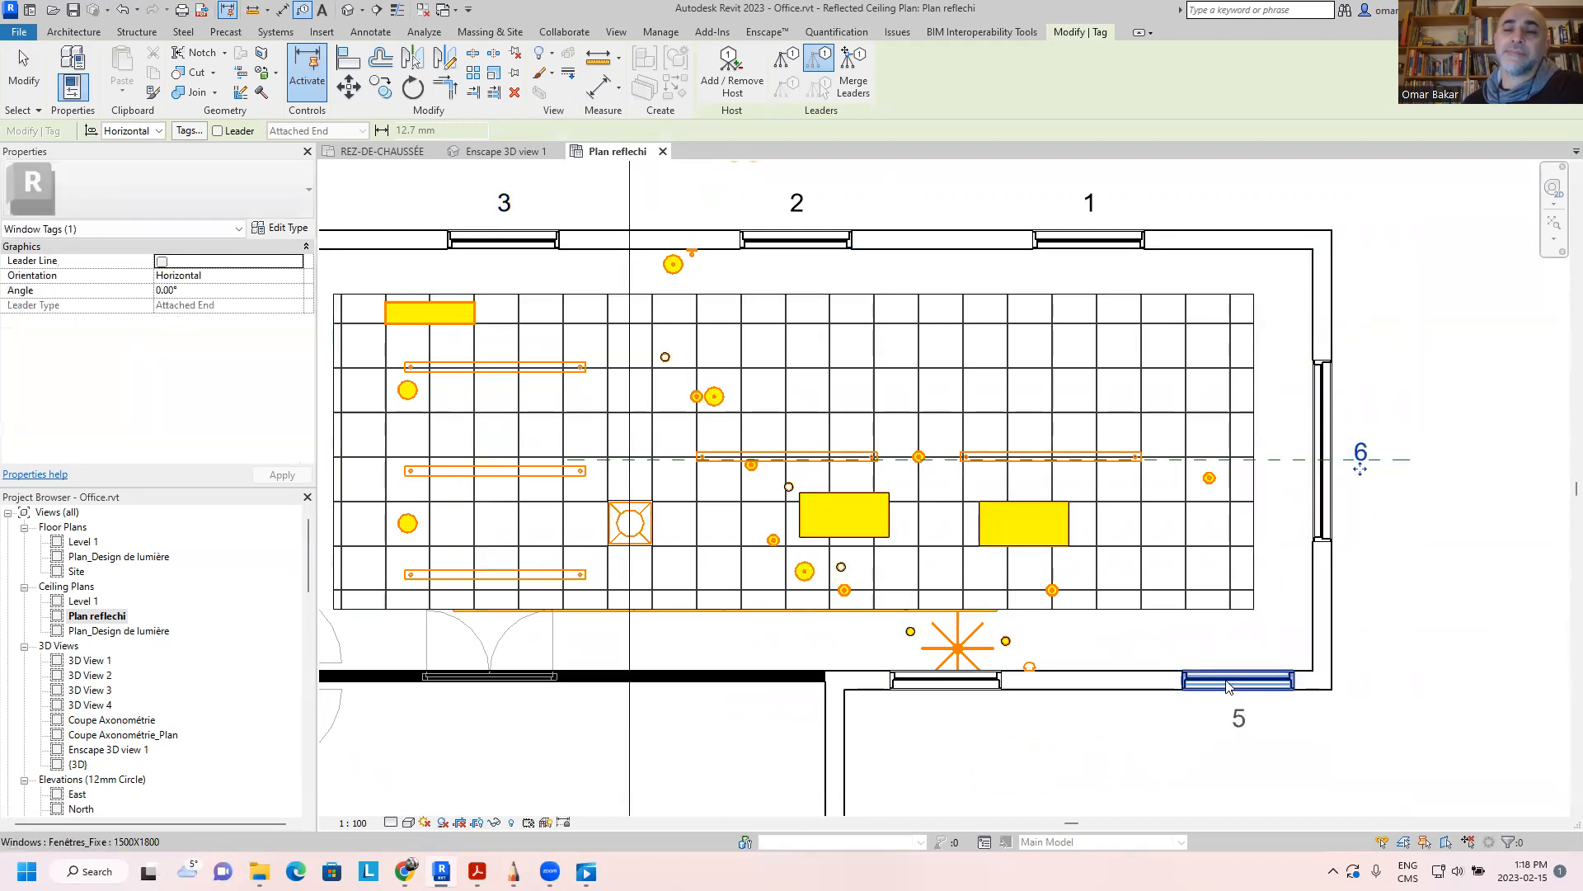
{"action": "left_click", "coordinate": [963, 701]}
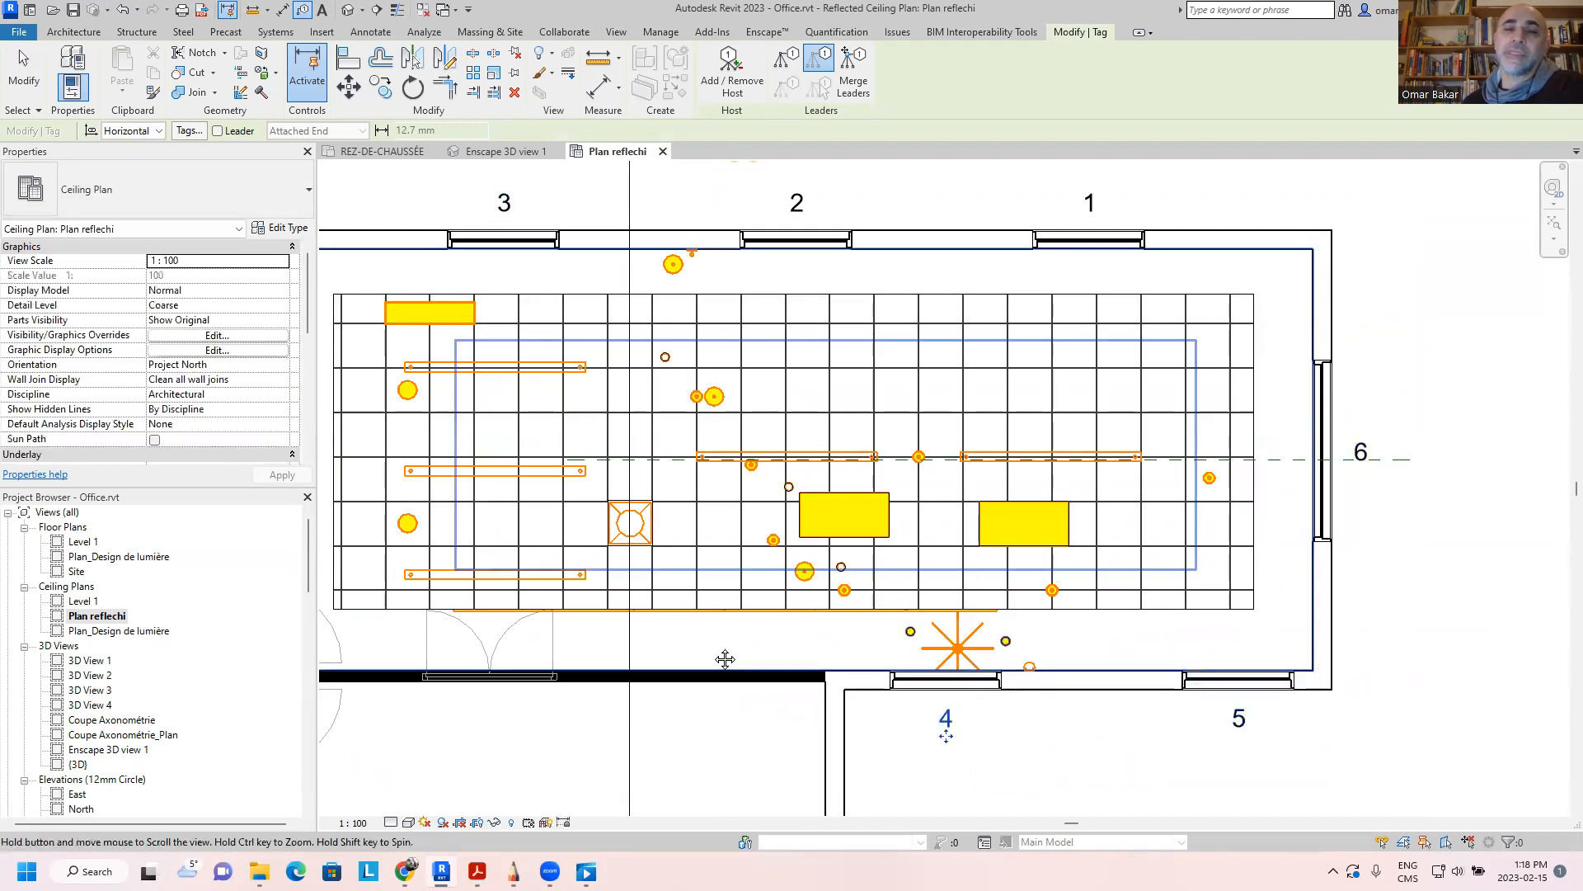
{"action": "middle_click_drag", "start_coordinate": [701, 664], "coordinate": [806, 572]}
{"action": "scroll", "coordinate": [806, 571], "scroll_direction": "down", "scroll_amount": 2}
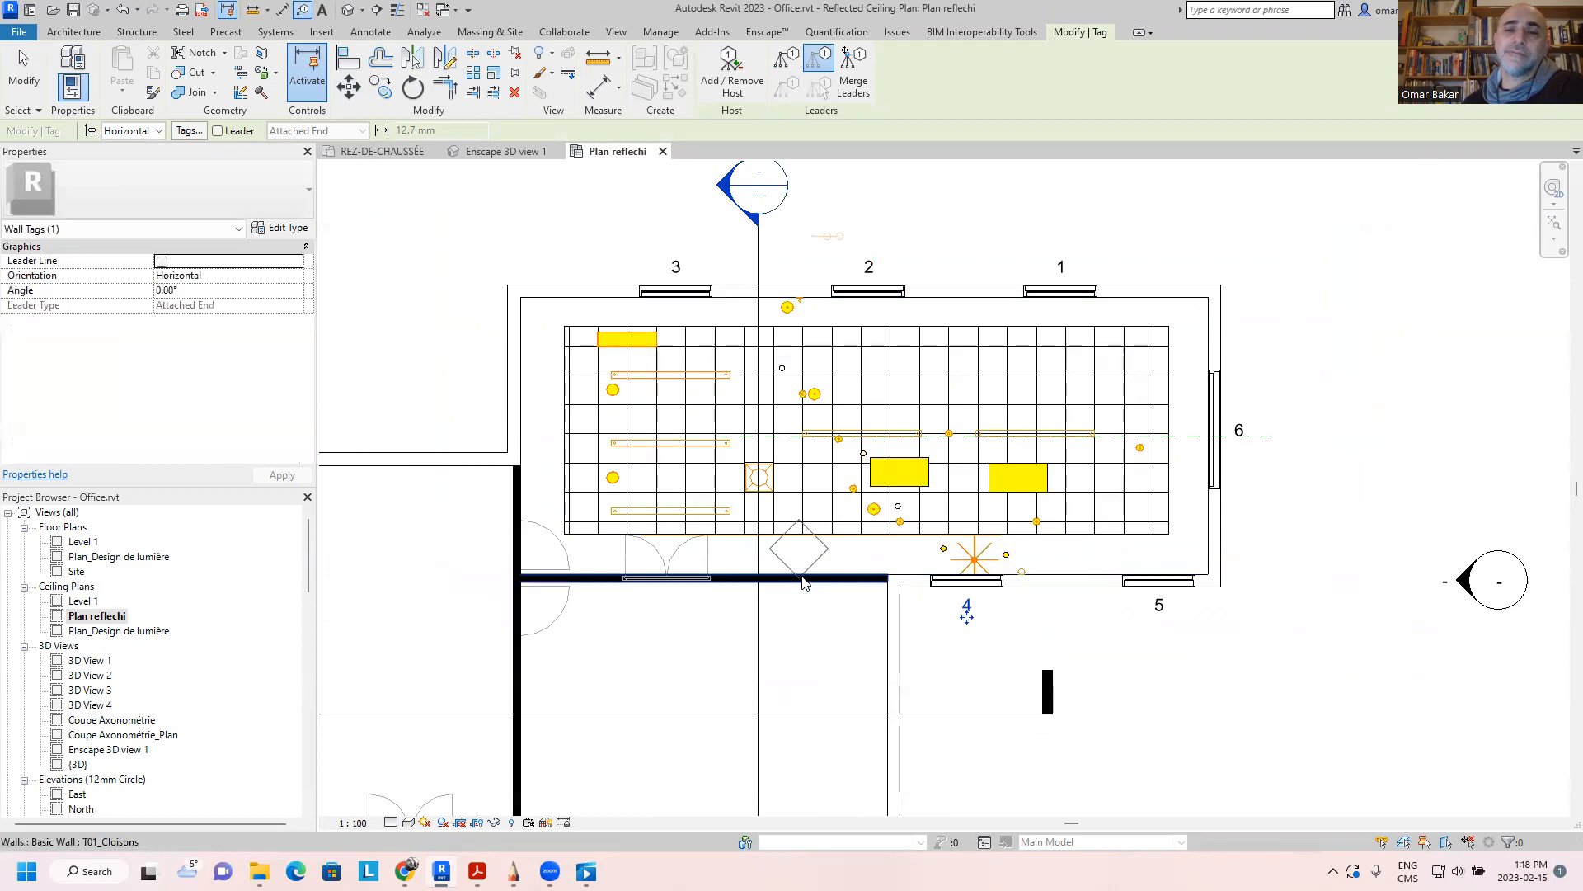
{"action": "middle_click_drag", "start_coordinate": [742, 329], "coordinate": [718, 485]}
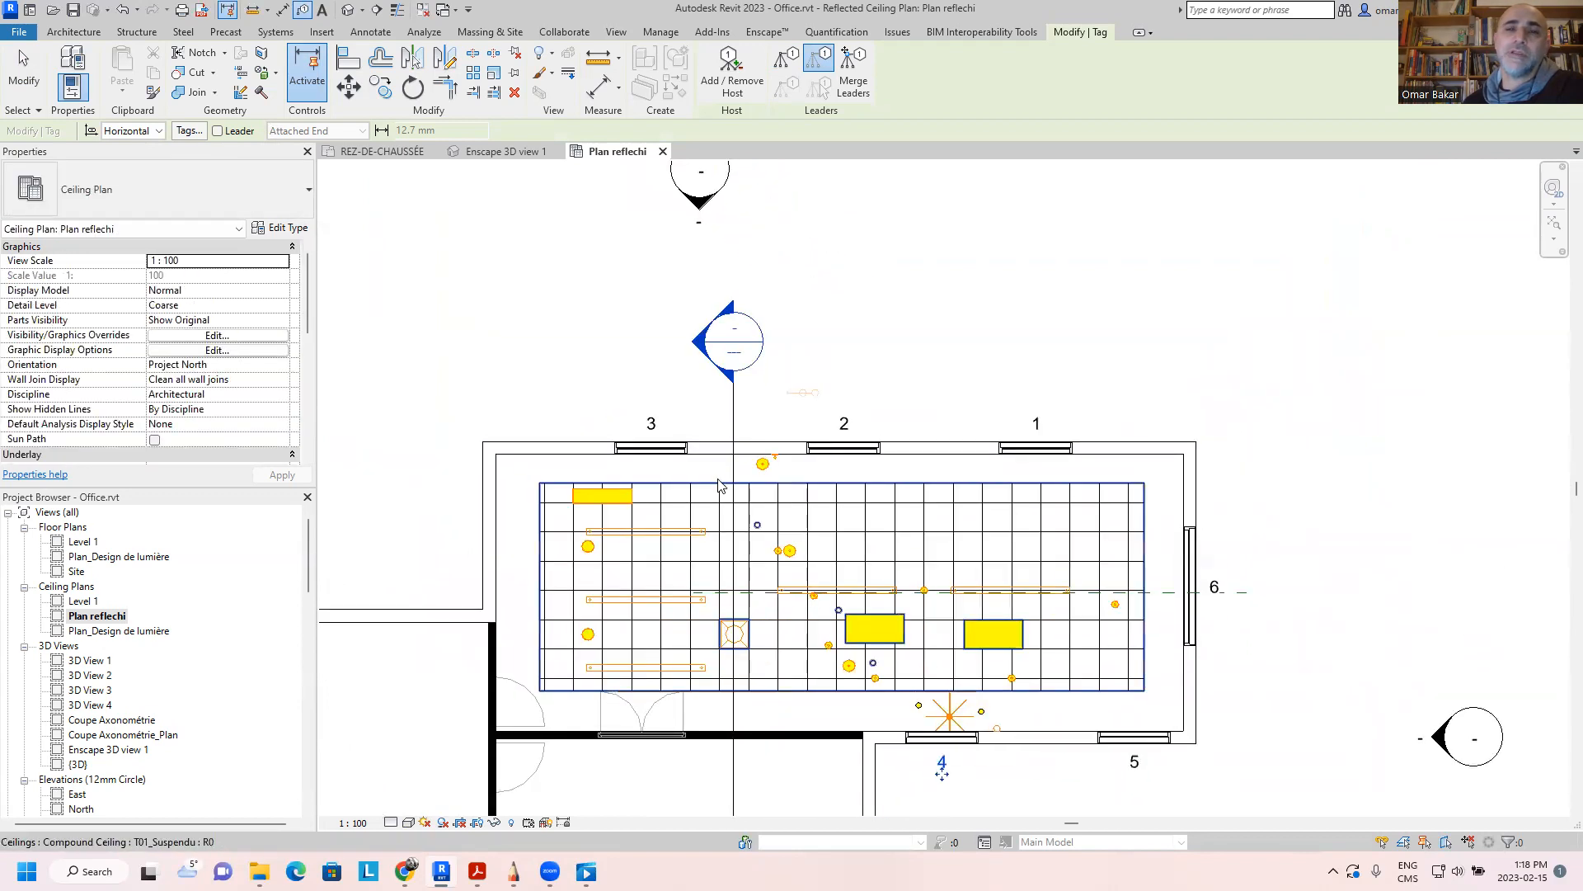
{"action": "scroll", "coordinate": [722, 495], "scroll_direction": "up", "scroll_amount": 3}
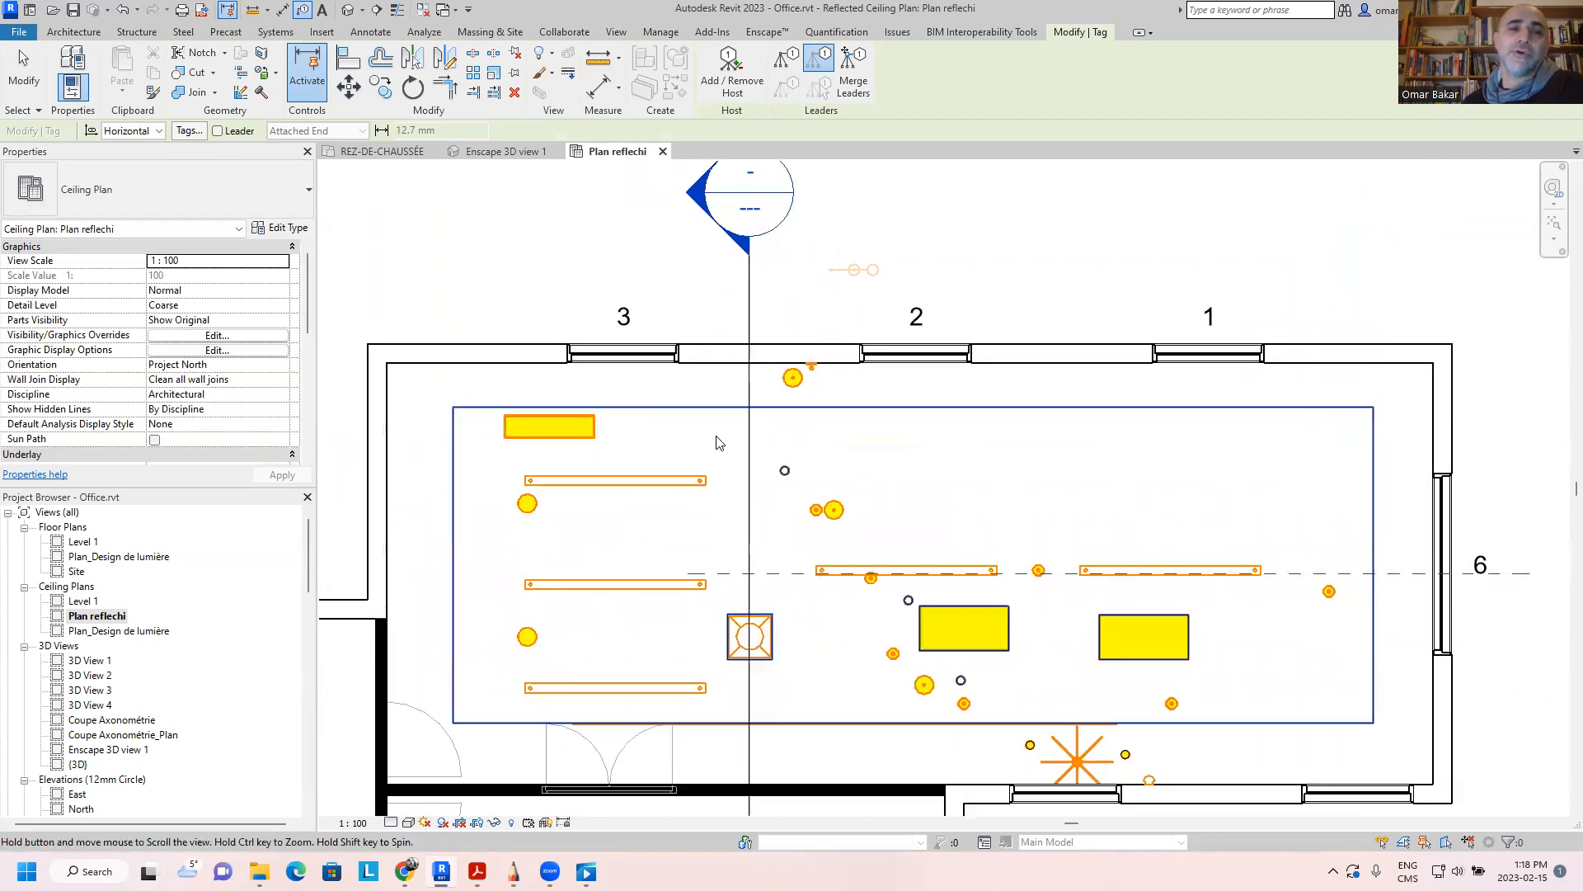
{"action": "left_click", "coordinate": [38, 76]}
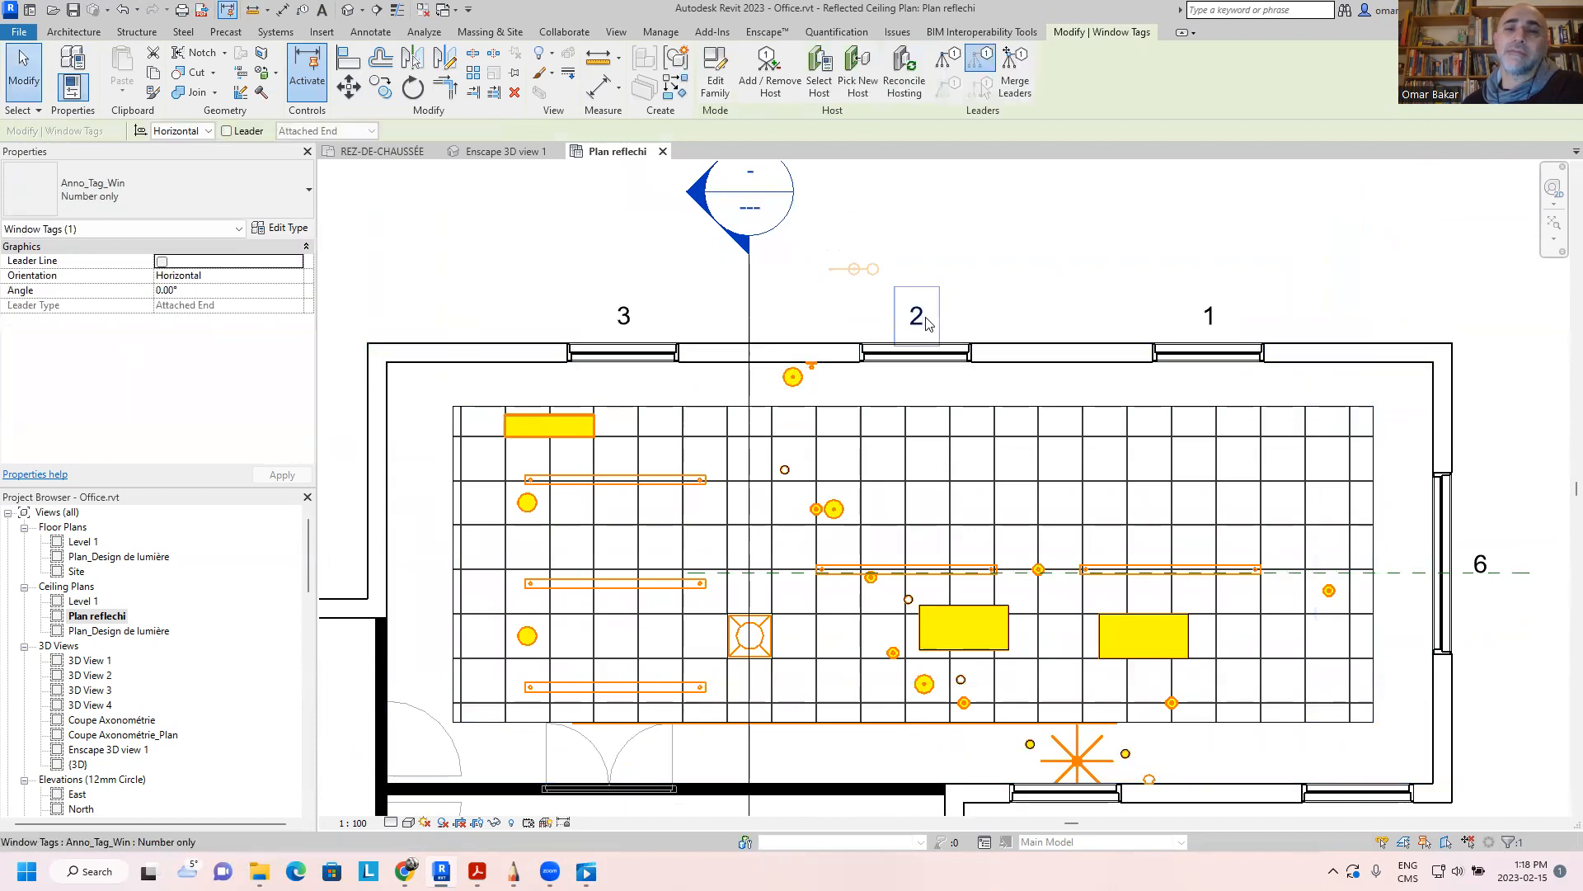
Step: Change the type of window 1's tag to Anno_Tag_Win Boxed
{"action": "left_click", "coordinate": [1210, 322]}
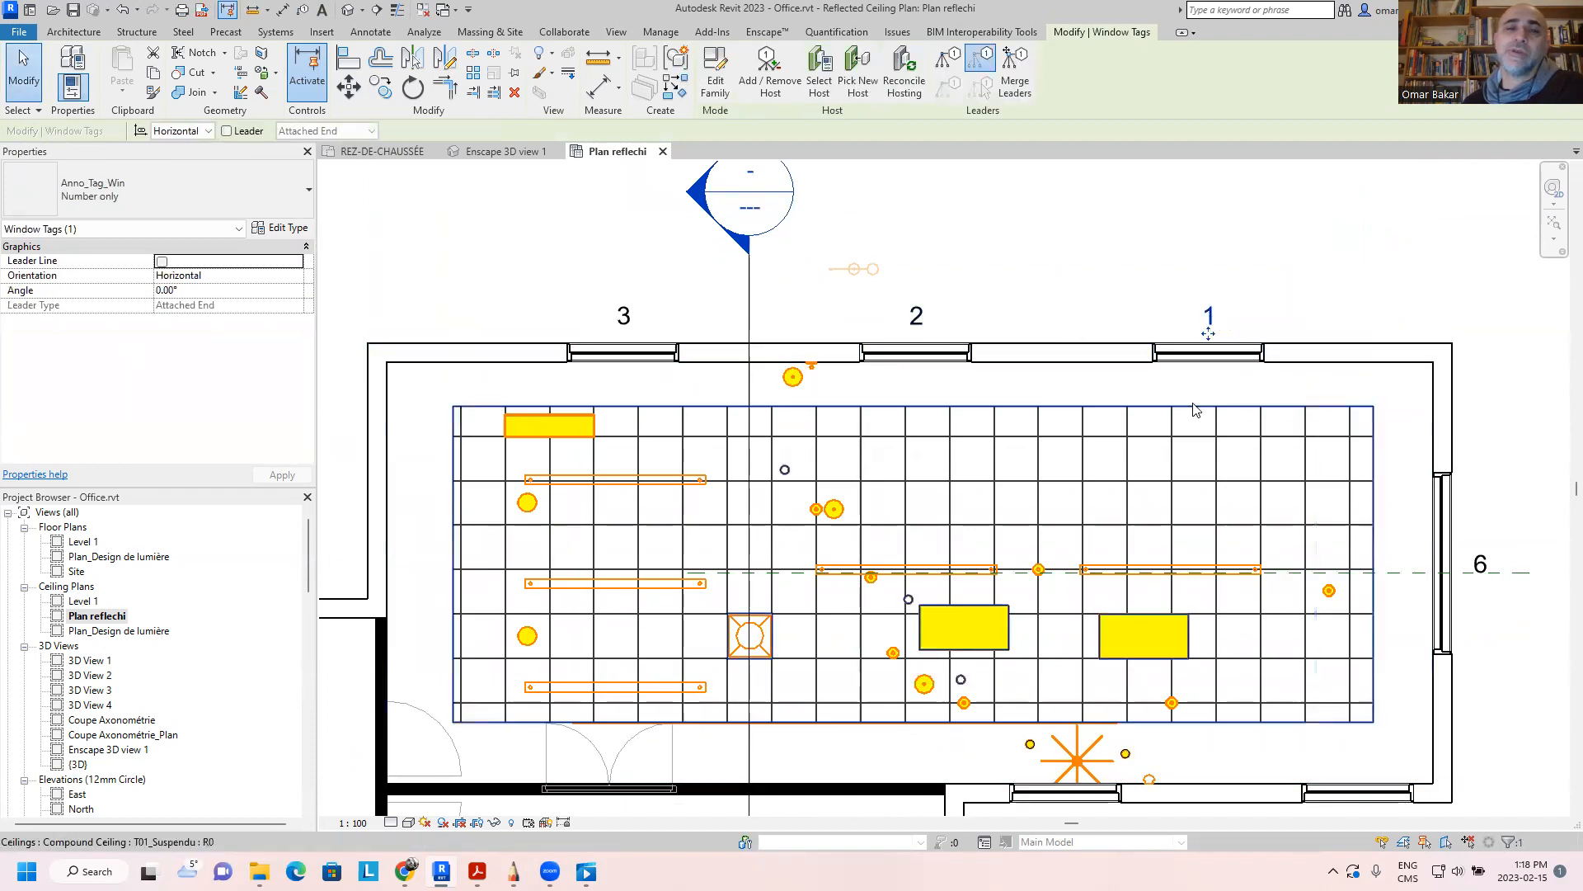
{"action": "left_click", "coordinate": [209, 131]}
{"action": "left_click", "coordinate": [123, 189]}
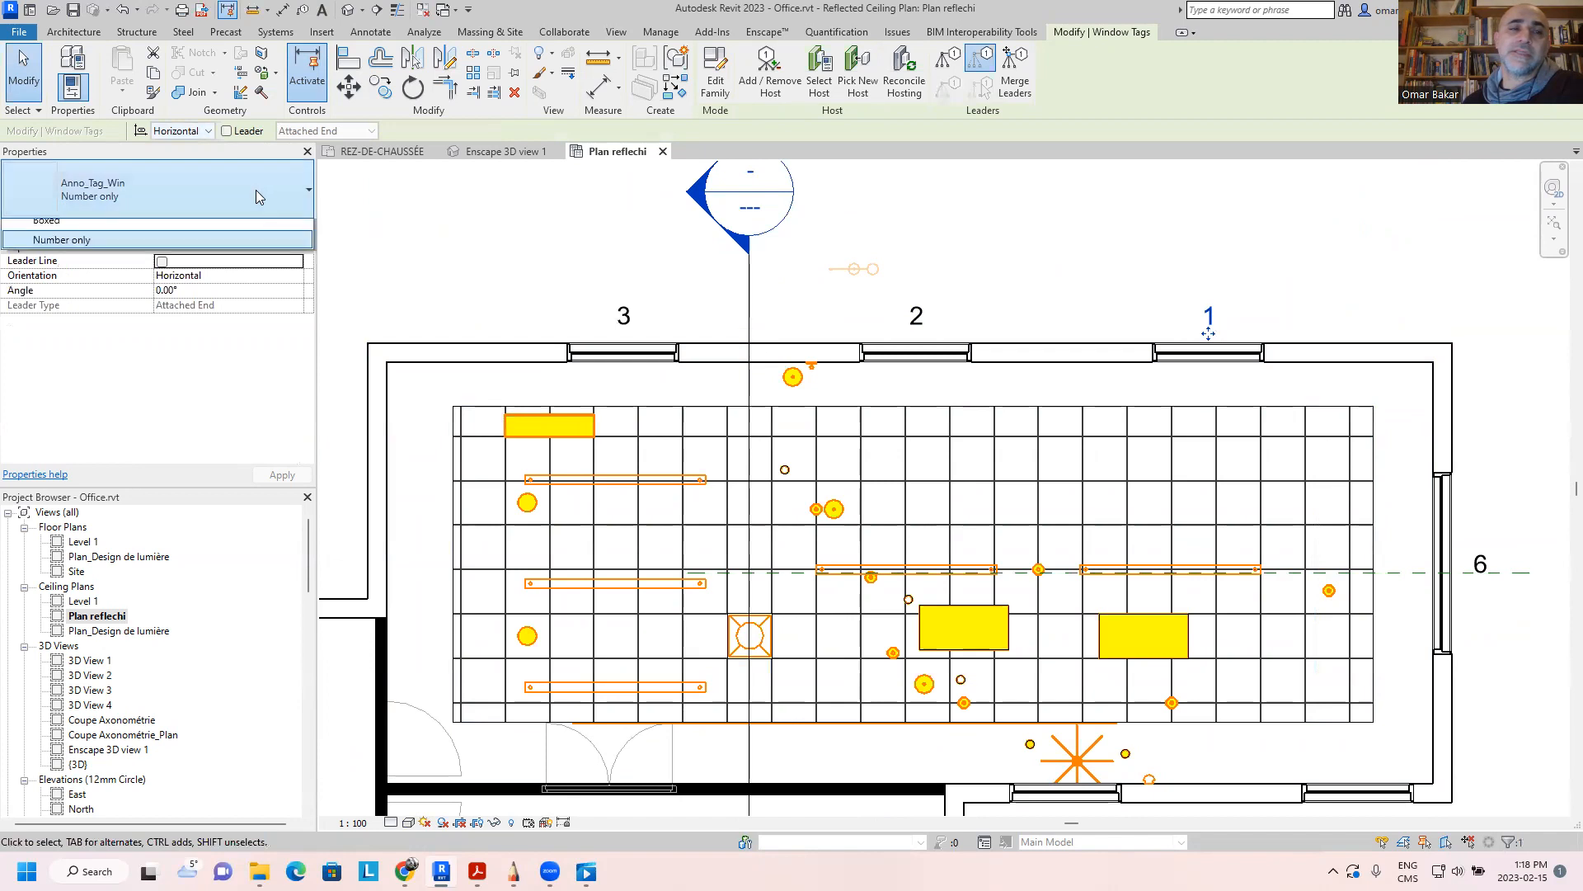
{"action": "left_click", "coordinate": [73, 268]}
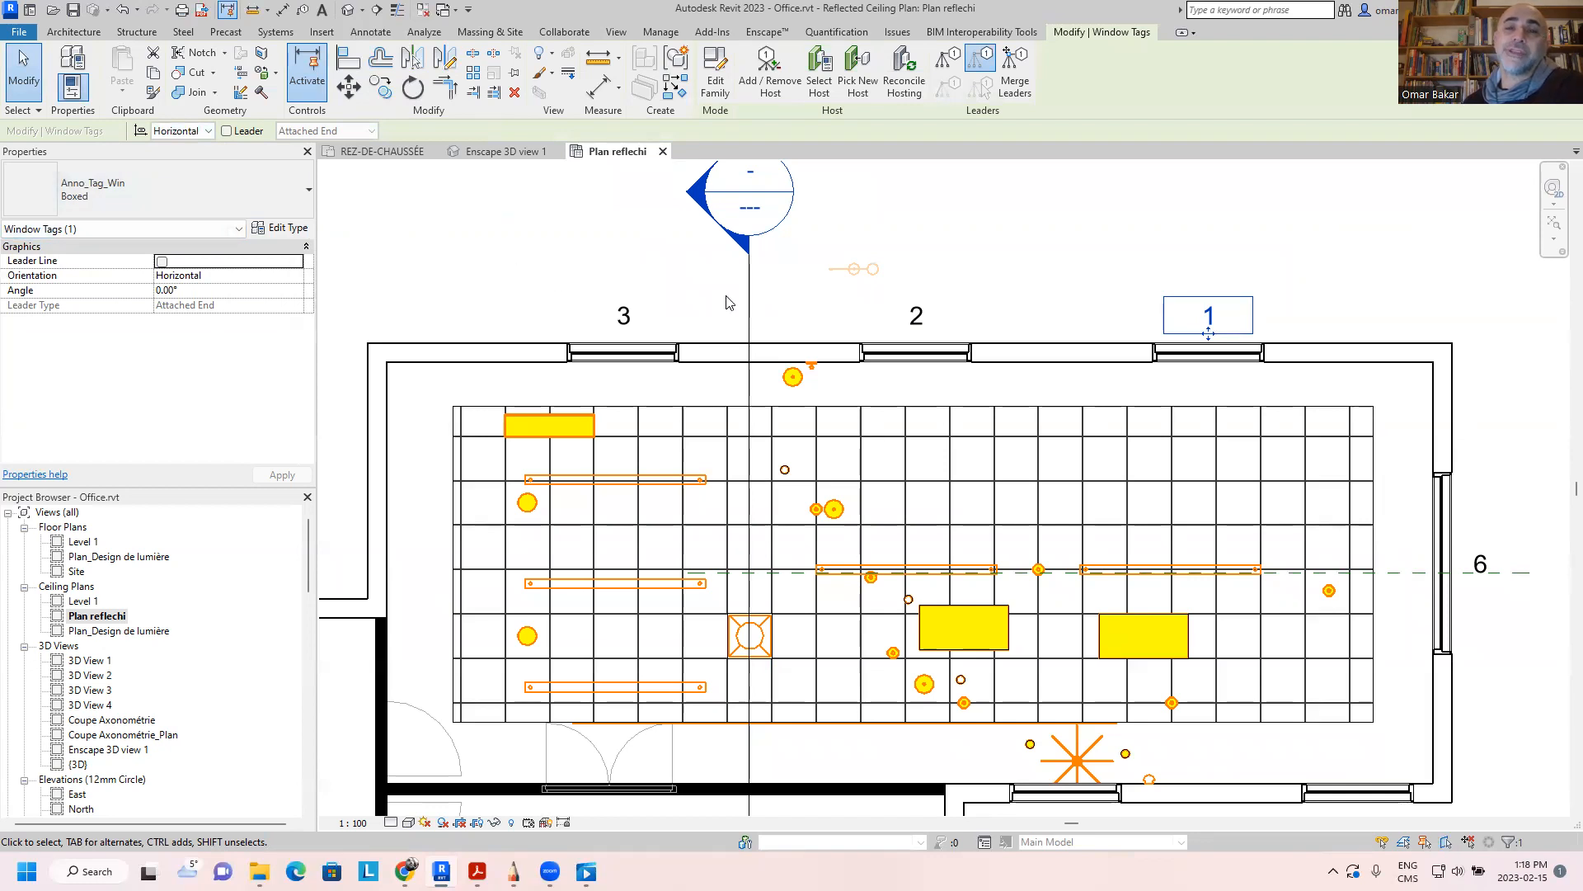
{"action": "left_click", "coordinate": [1041, 281]}
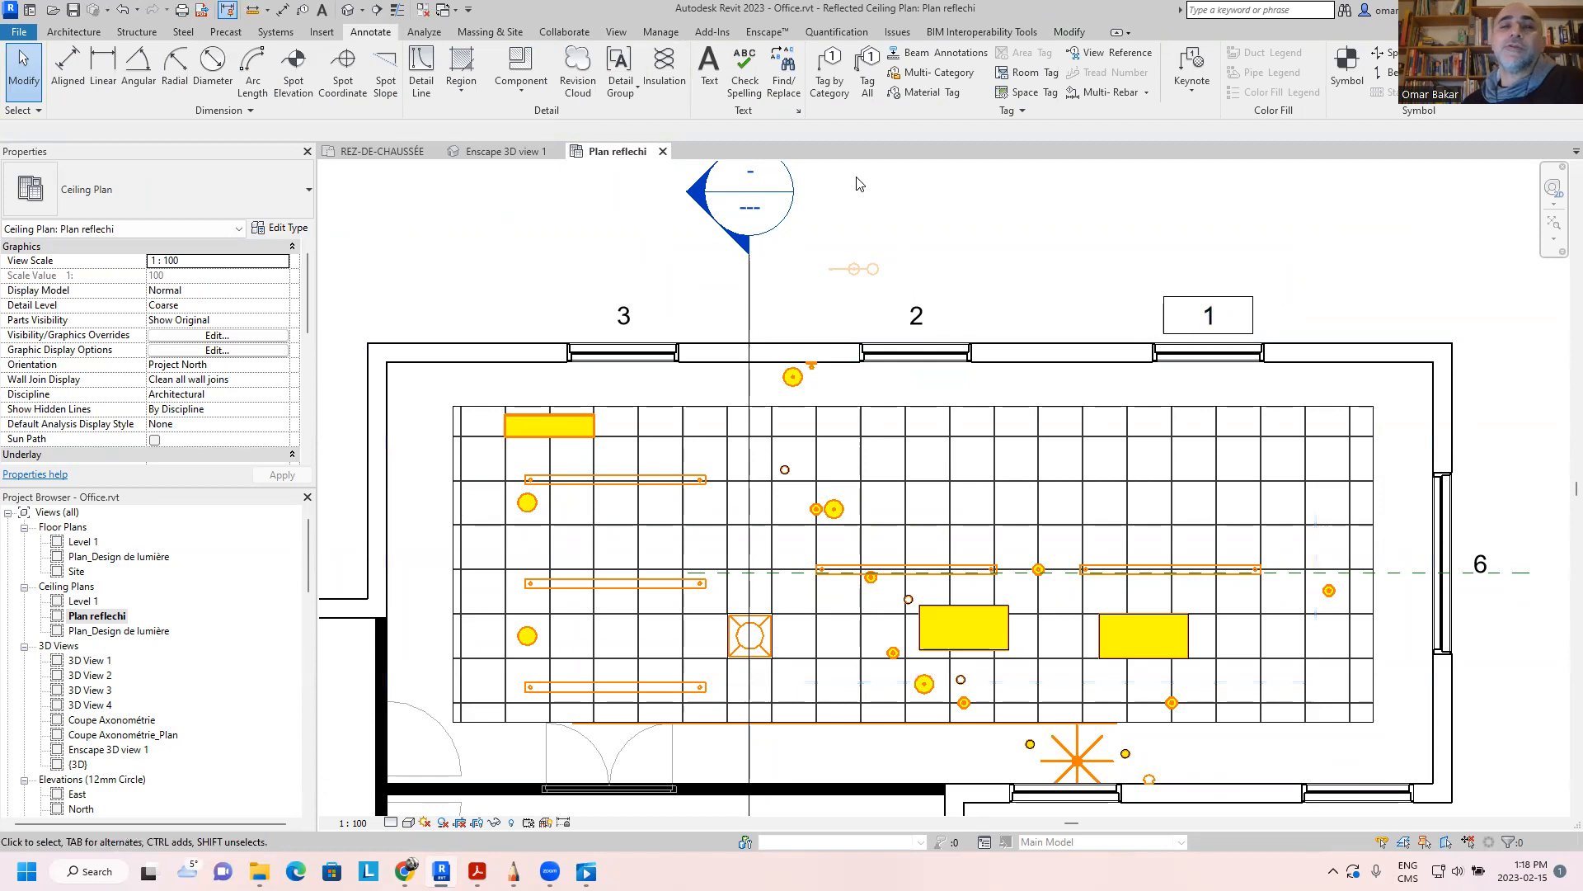
Step: Start Tag by Category and try to tag a pendant lighting fixture, agreeing to load a tag for it
{"action": "left_click", "coordinate": [829, 73]}
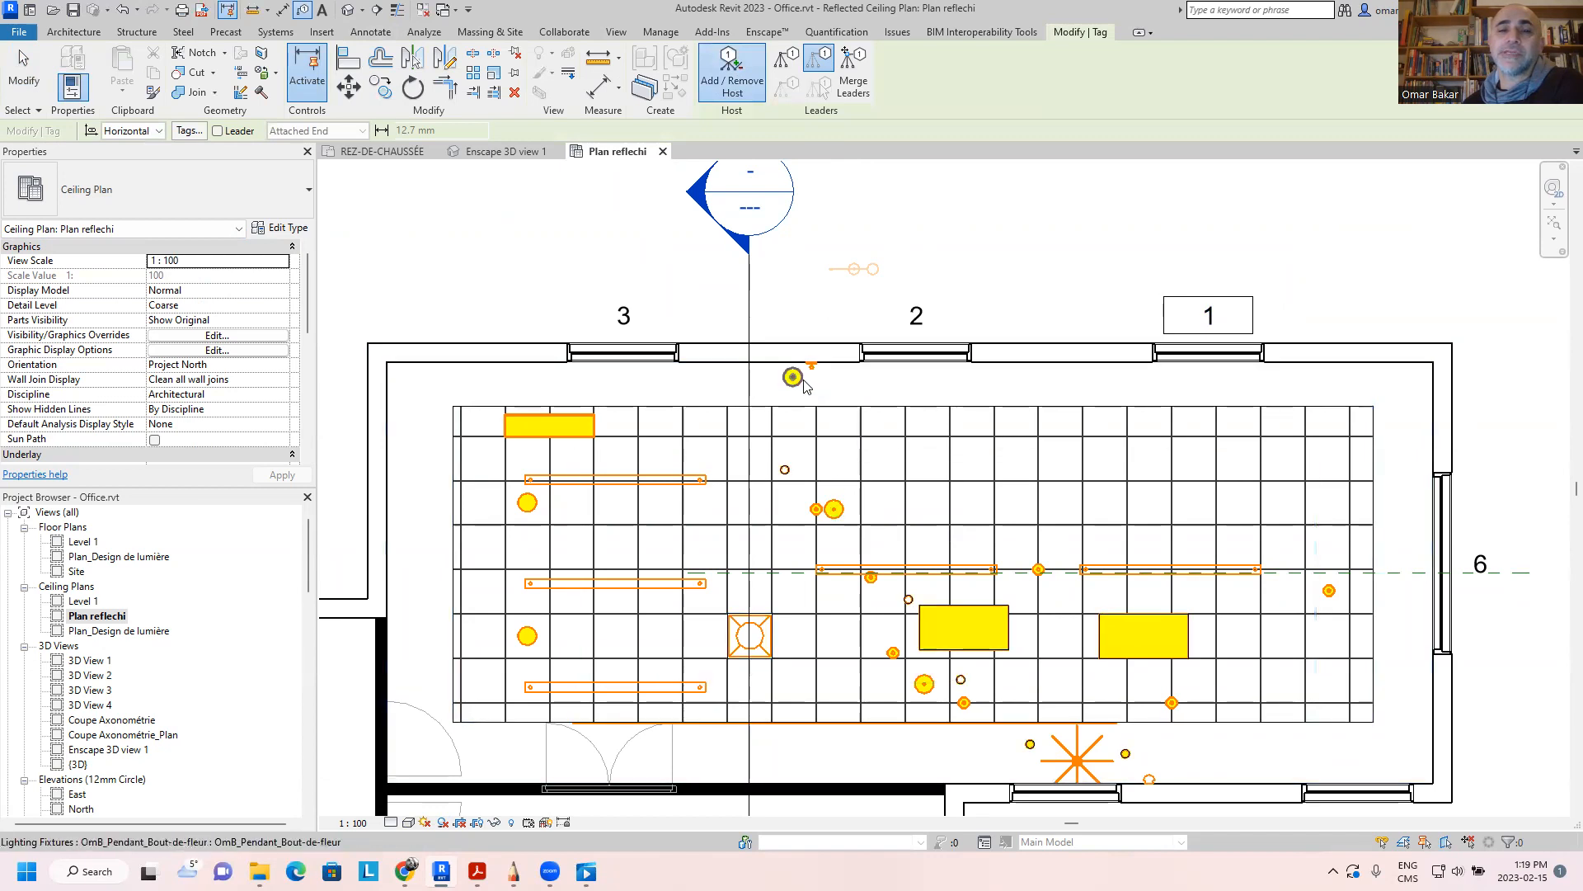
{"action": "left_click", "coordinate": [835, 508]}
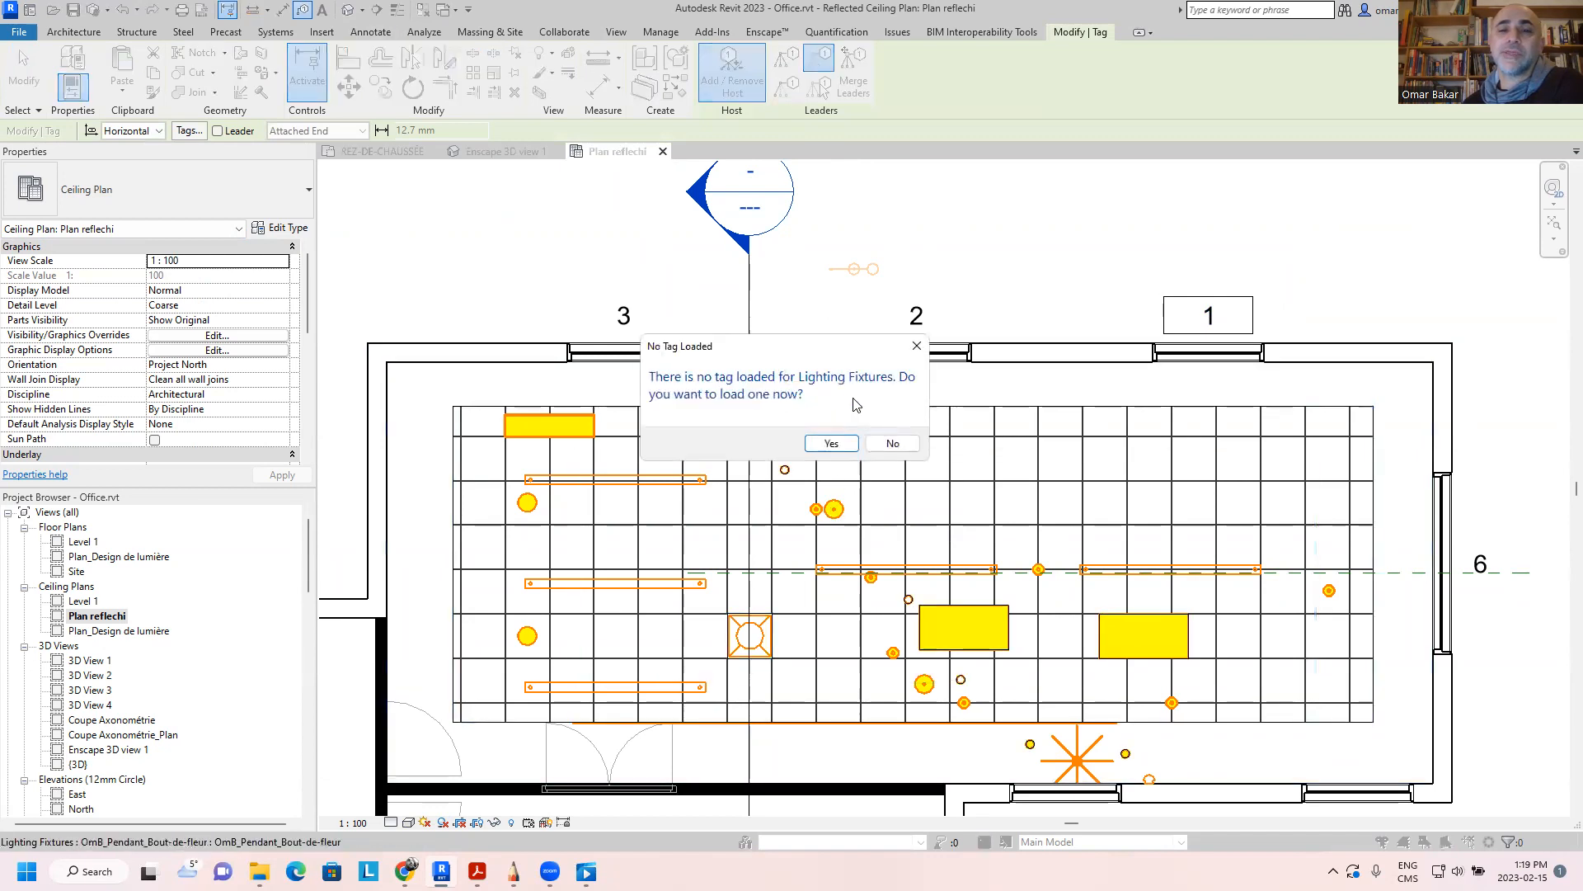
{"action": "left_click", "coordinate": [829, 443]}
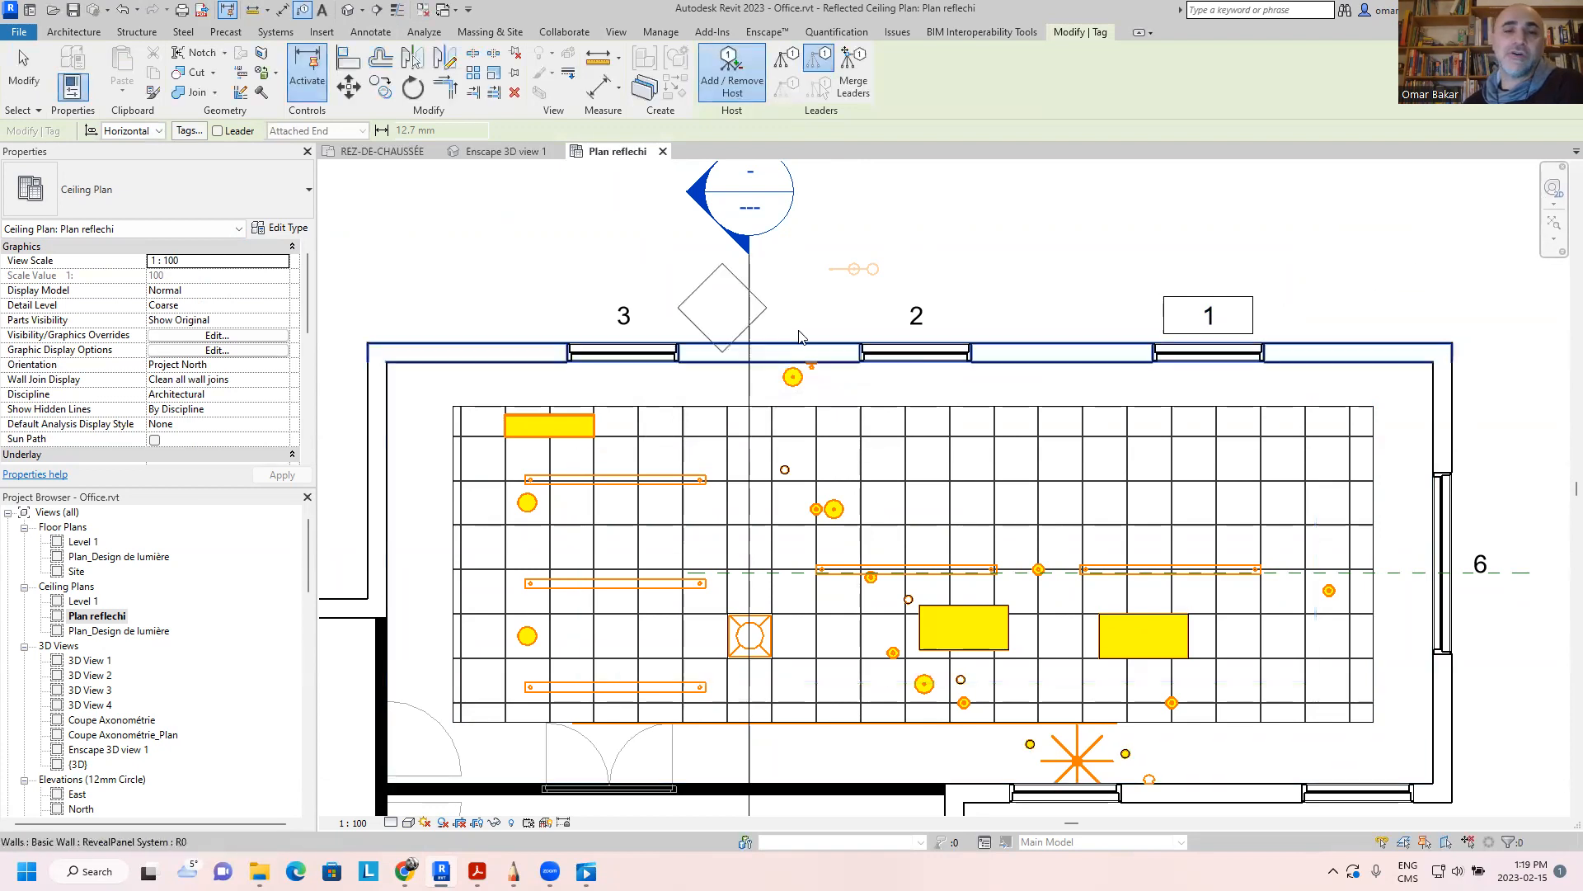
Step: Load the Lighting Fixture Tag family through Loaded Tags And Symbols and check the tag assigned to the Lighting Fixtures category
{"action": "left_click", "coordinate": [188, 130]}
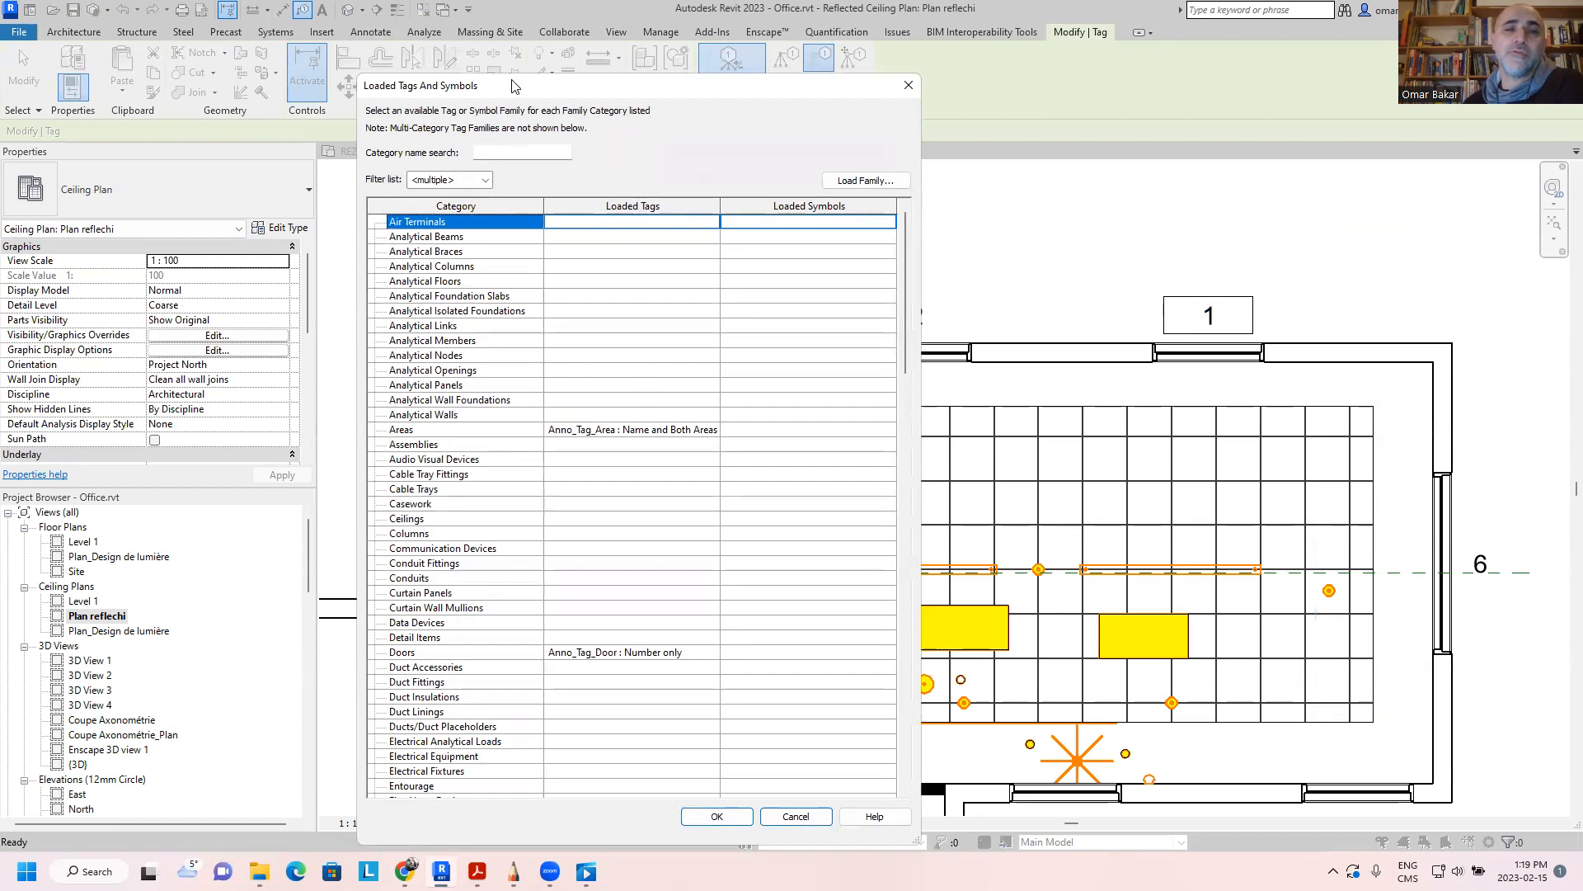
{"action": "left_click_drag", "start_coordinate": [515, 86], "coordinate": [413, 18]}
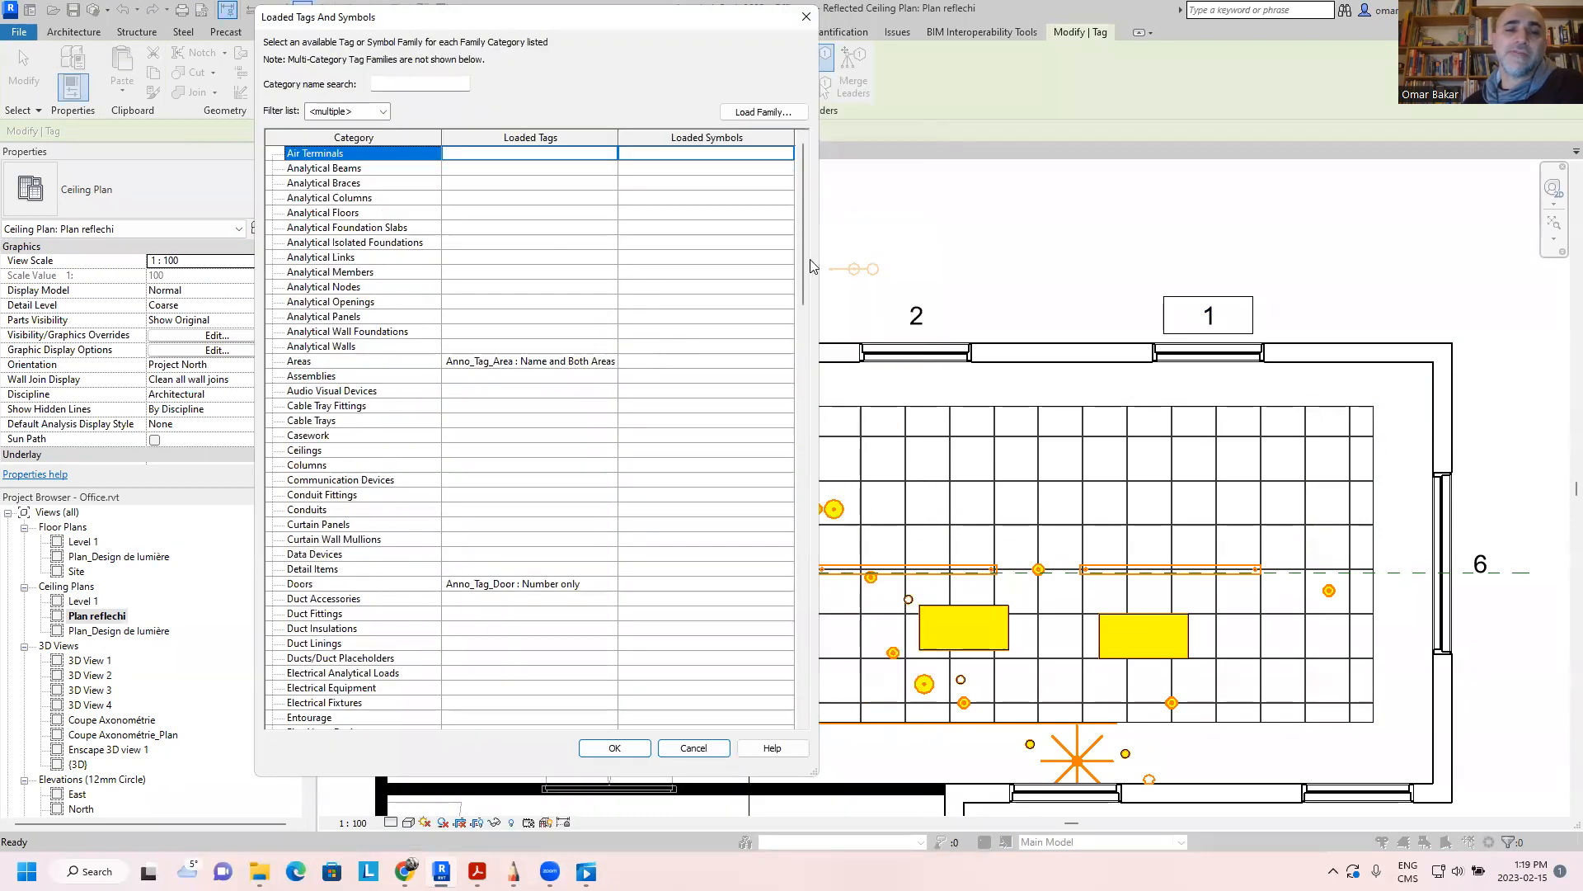
{"action": "scroll", "coordinate": [795, 269], "scroll_direction": "down", "scroll_amount": 1}
{"action": "left_click_drag", "start_coordinate": [798, 272], "coordinate": [800, 459]}
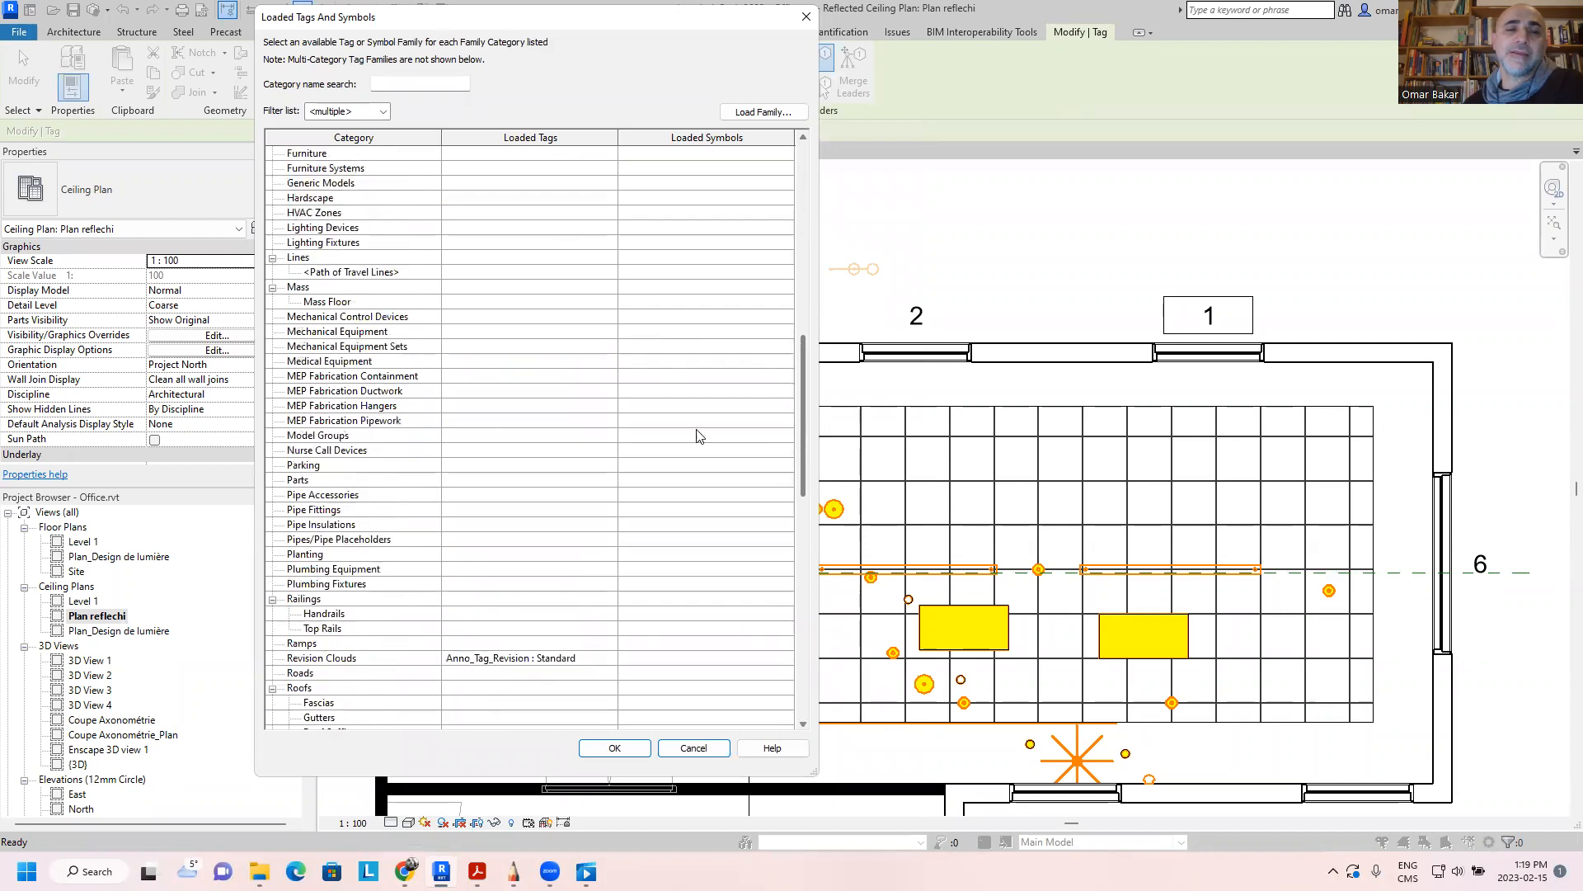
{"action": "left_click", "coordinate": [454, 246]}
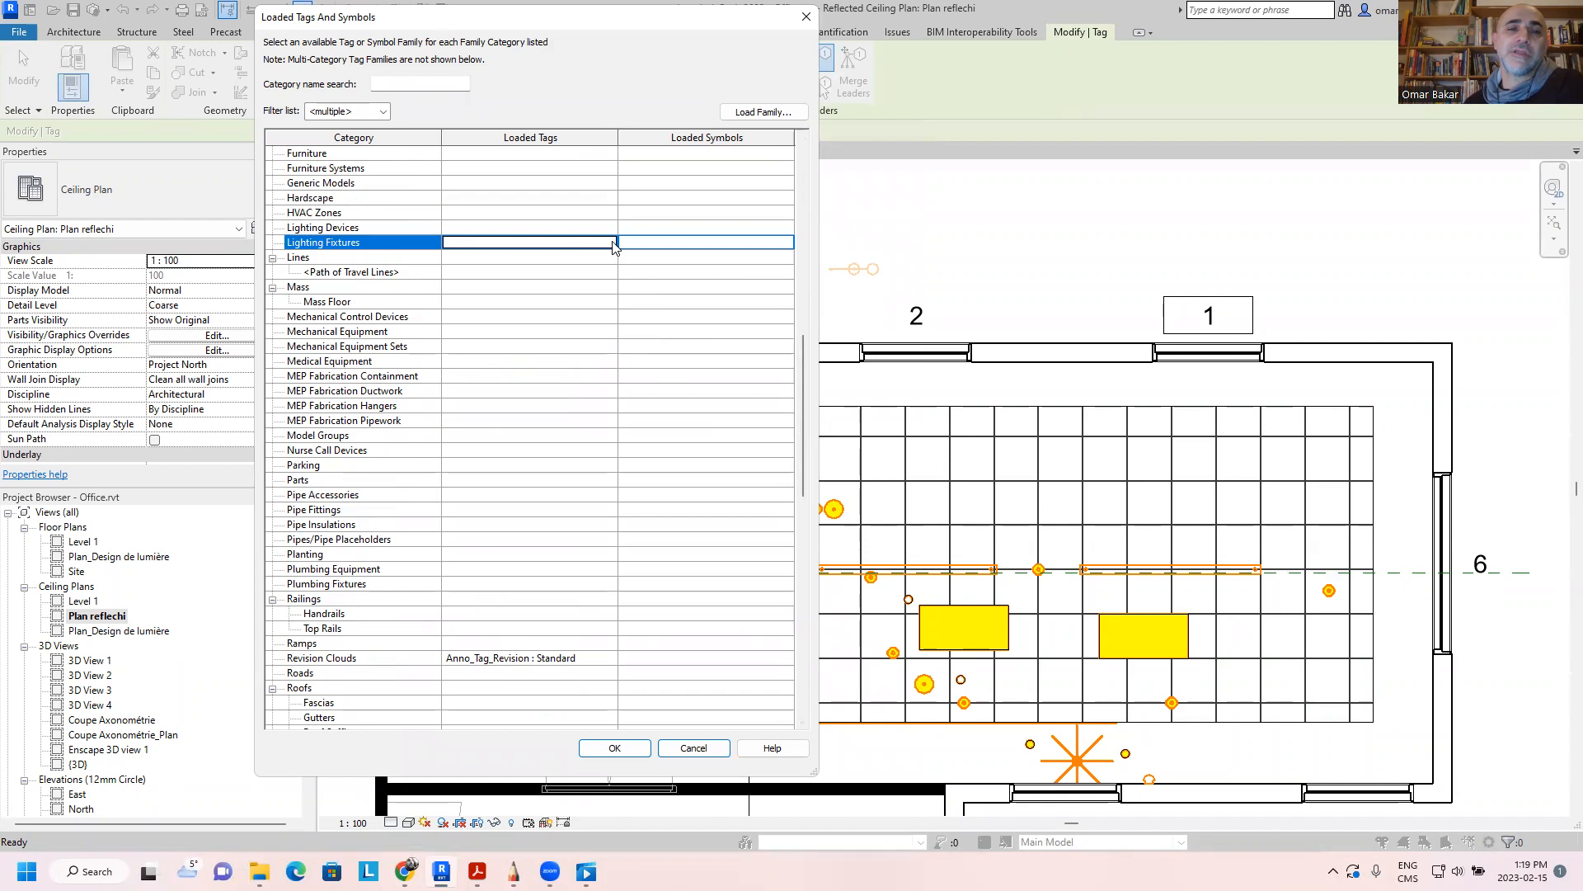
{"action": "left_click", "coordinate": [713, 244]}
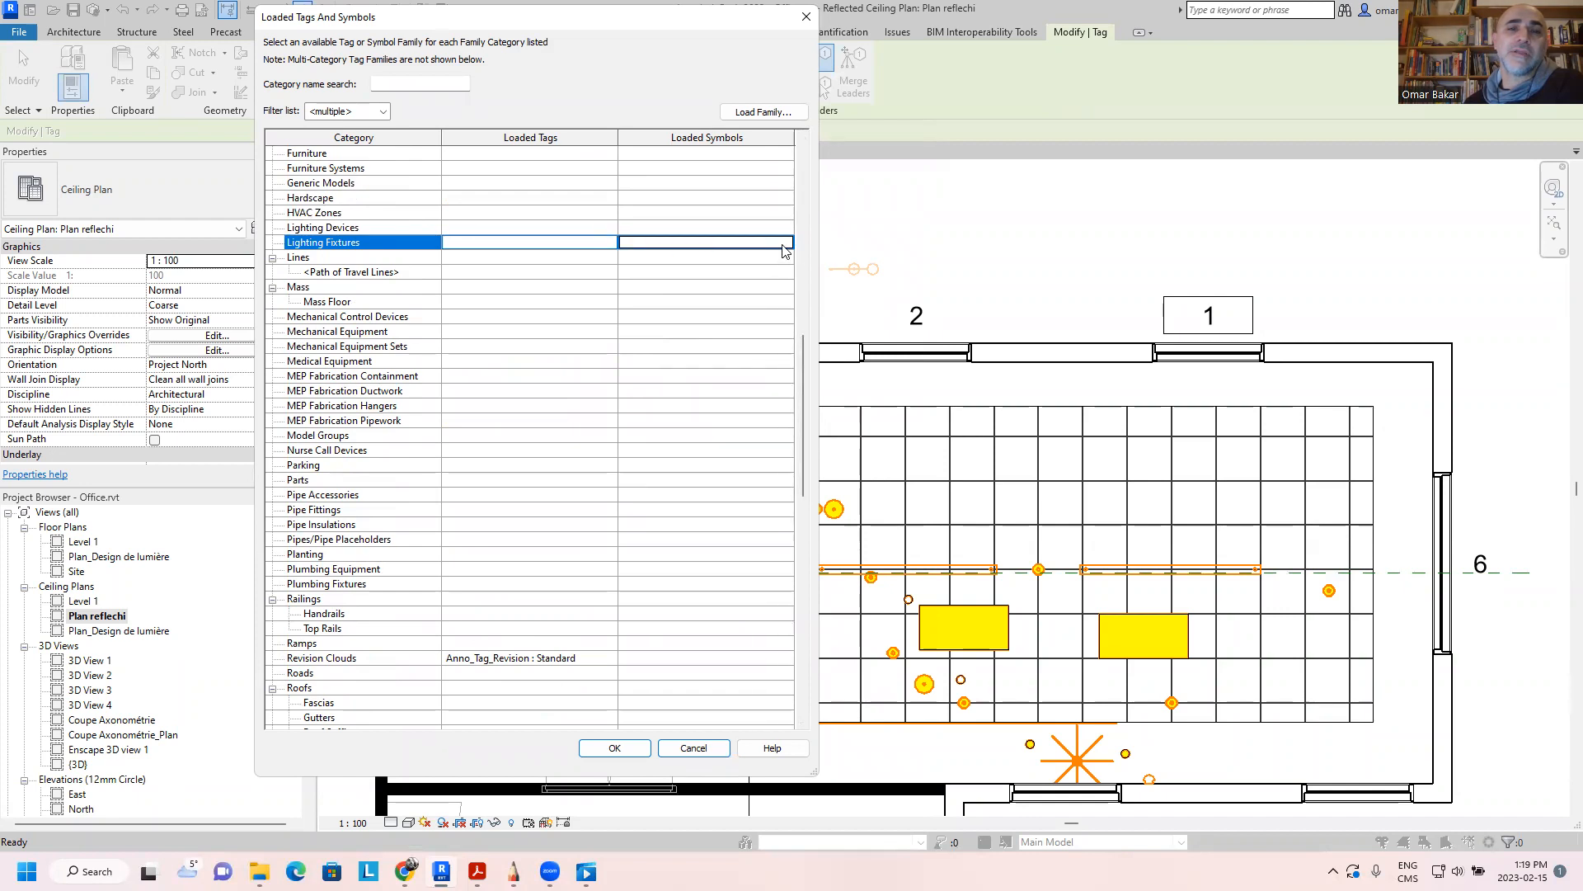
{"action": "left_click", "coordinate": [764, 113]}
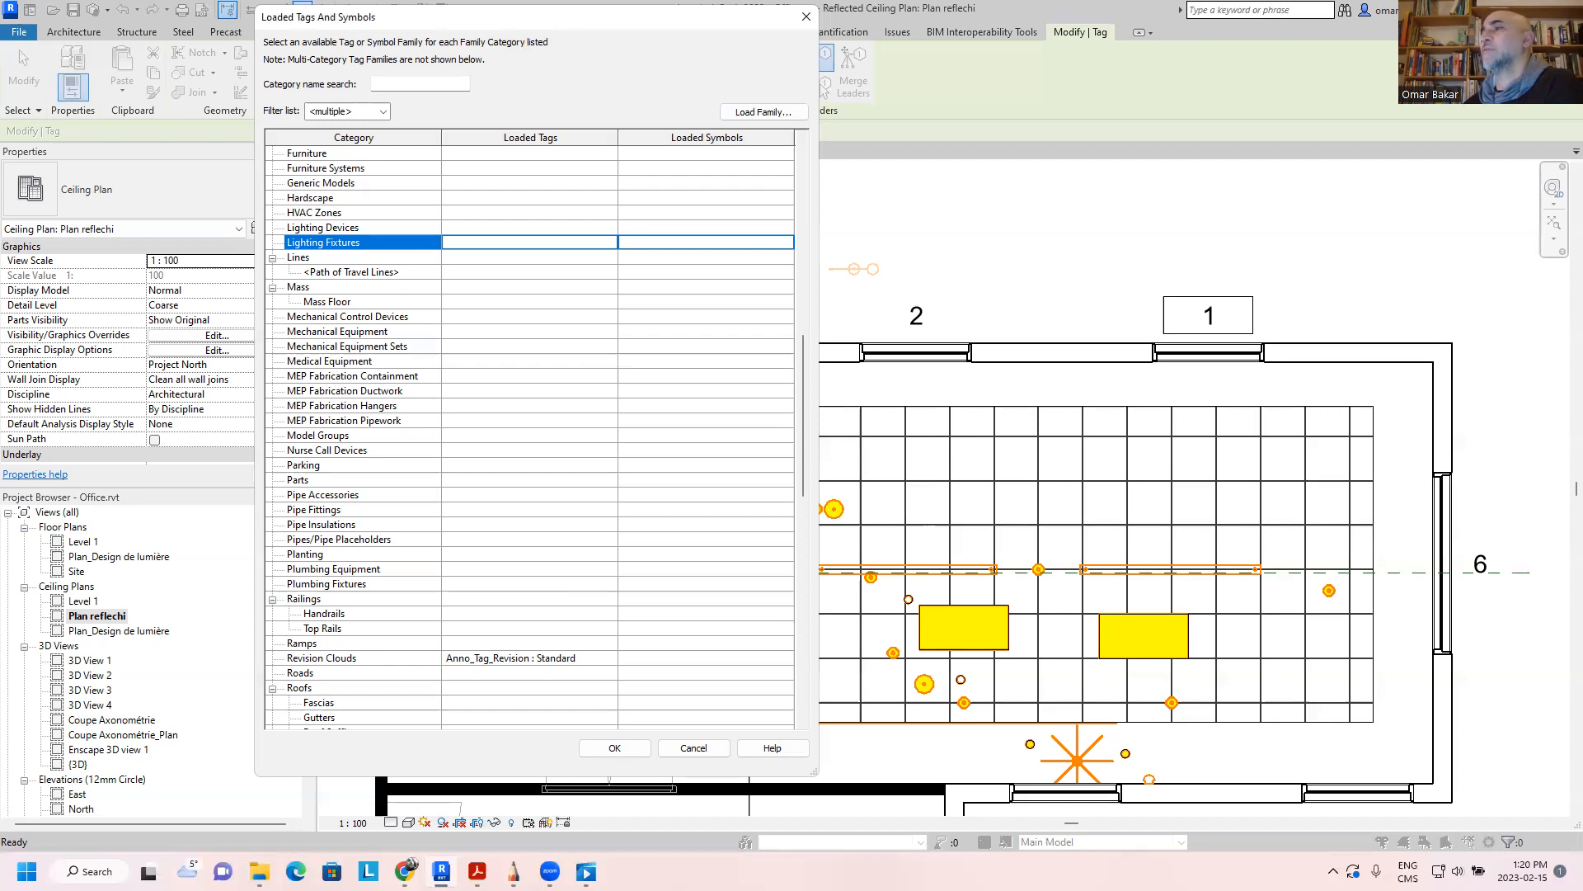
{"action": "scroll", "coordinate": [602, 369], "scroll_direction": "up", "scroll_amount": 13}
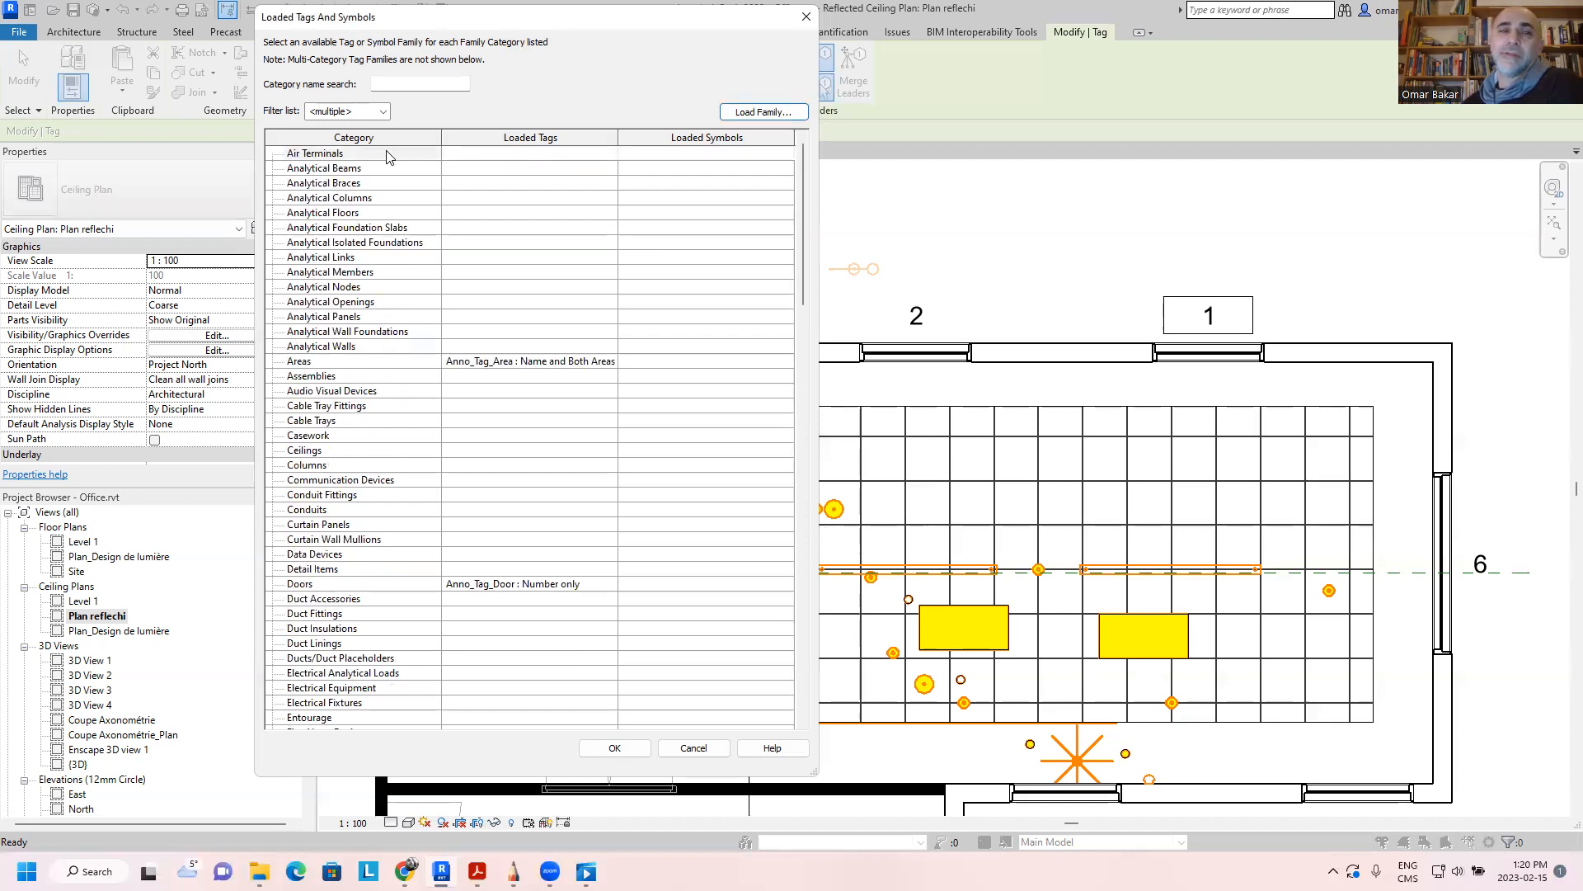
{"action": "left_click_drag", "start_coordinate": [557, 26], "coordinate": [566, 24]}
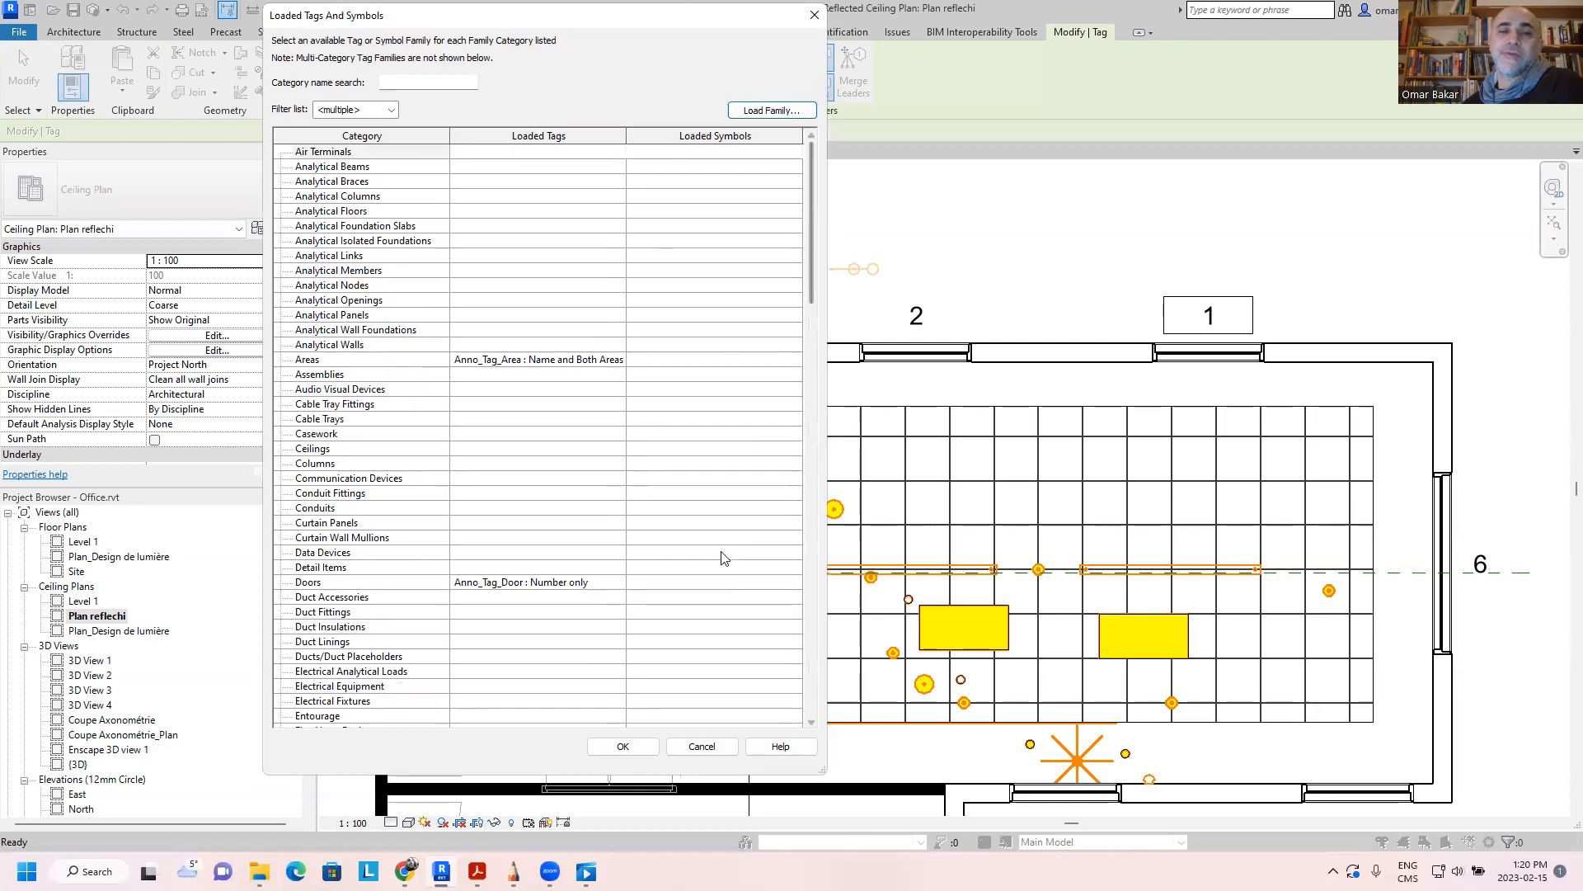
{"action": "scroll", "coordinate": [676, 561], "scroll_direction": "down", "scroll_amount": 4}
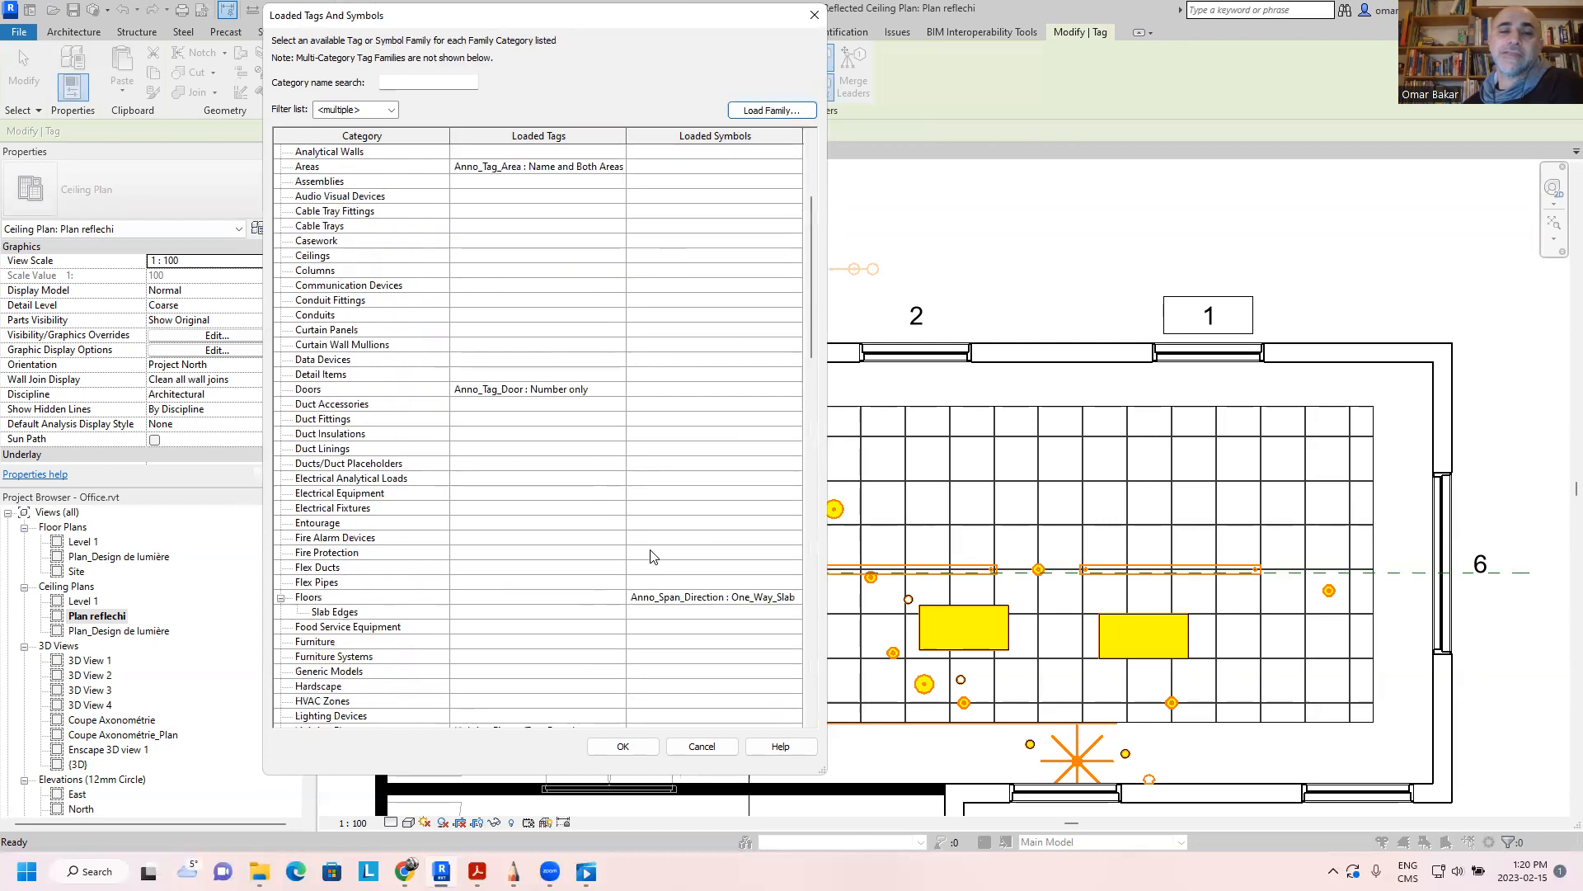
{"action": "scroll", "coordinate": [648, 549], "scroll_direction": "down", "scroll_amount": 6}
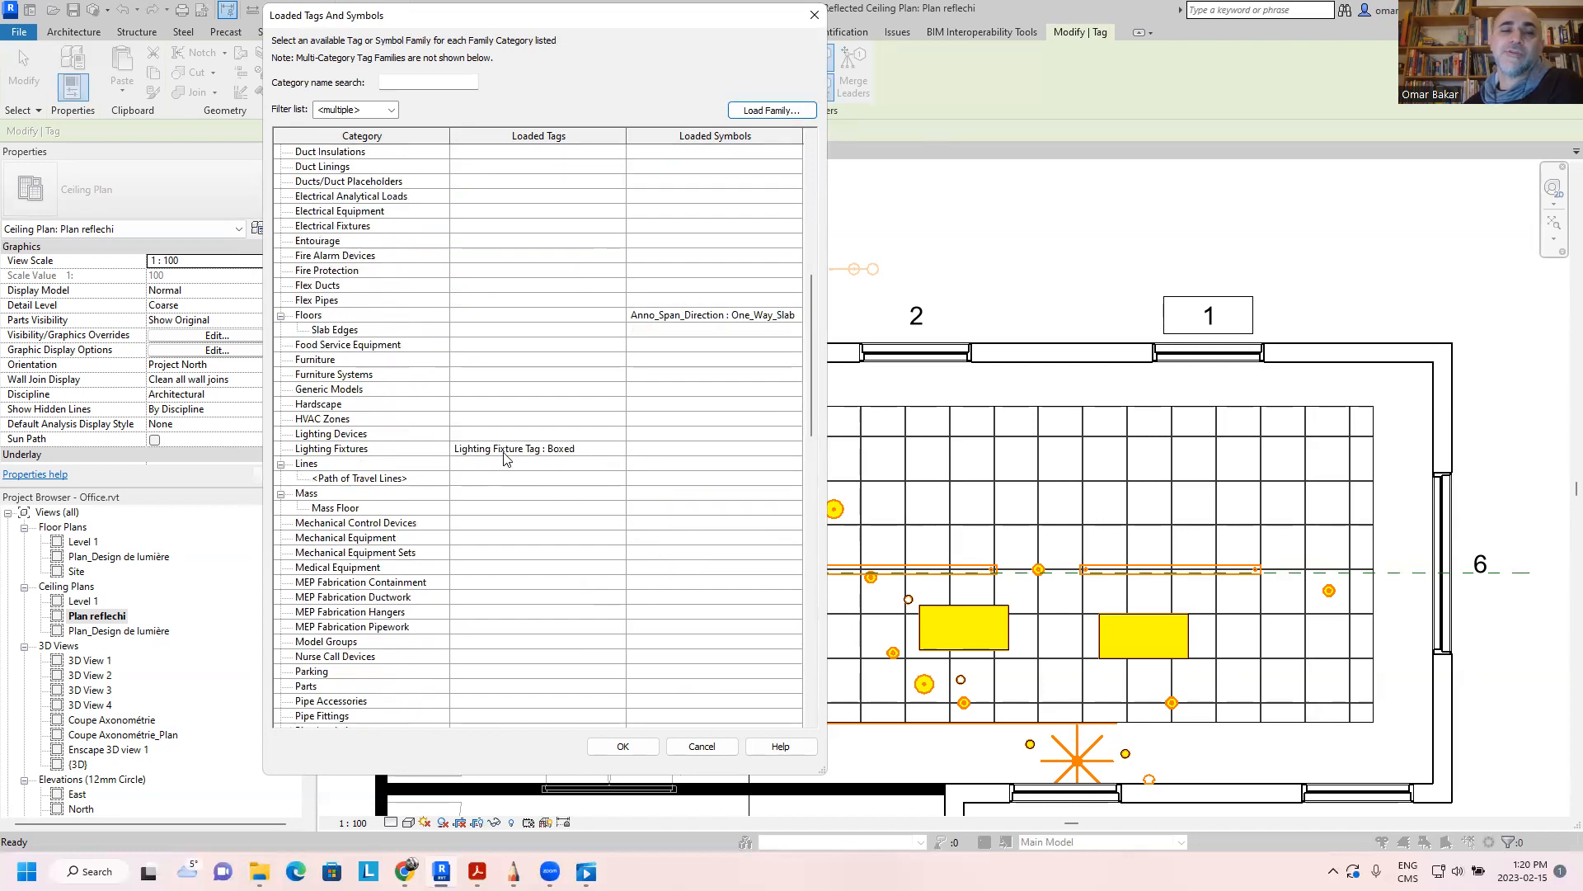
Step: Assign the Lighting Fixture Tag : Standard type to the Lighting Fixtures category and accept the loaded tags settings
{"action": "left_click", "coordinate": [567, 456]}
{"action": "left_click", "coordinate": [619, 450]}
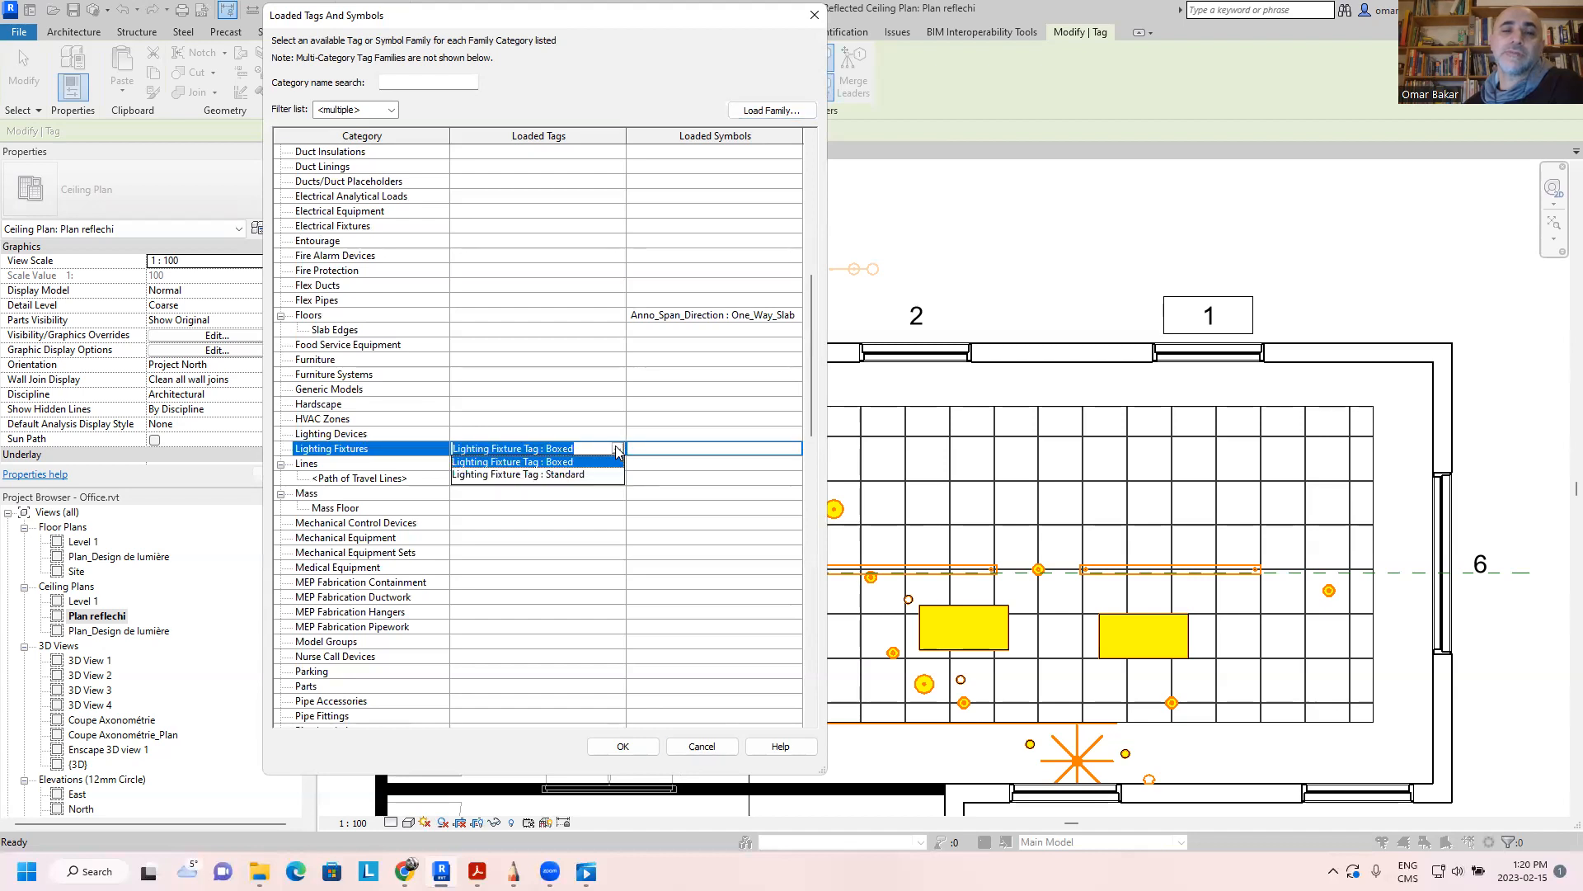
{"action": "left_click", "coordinate": [560, 475]}
{"action": "left_click", "coordinate": [652, 752]}
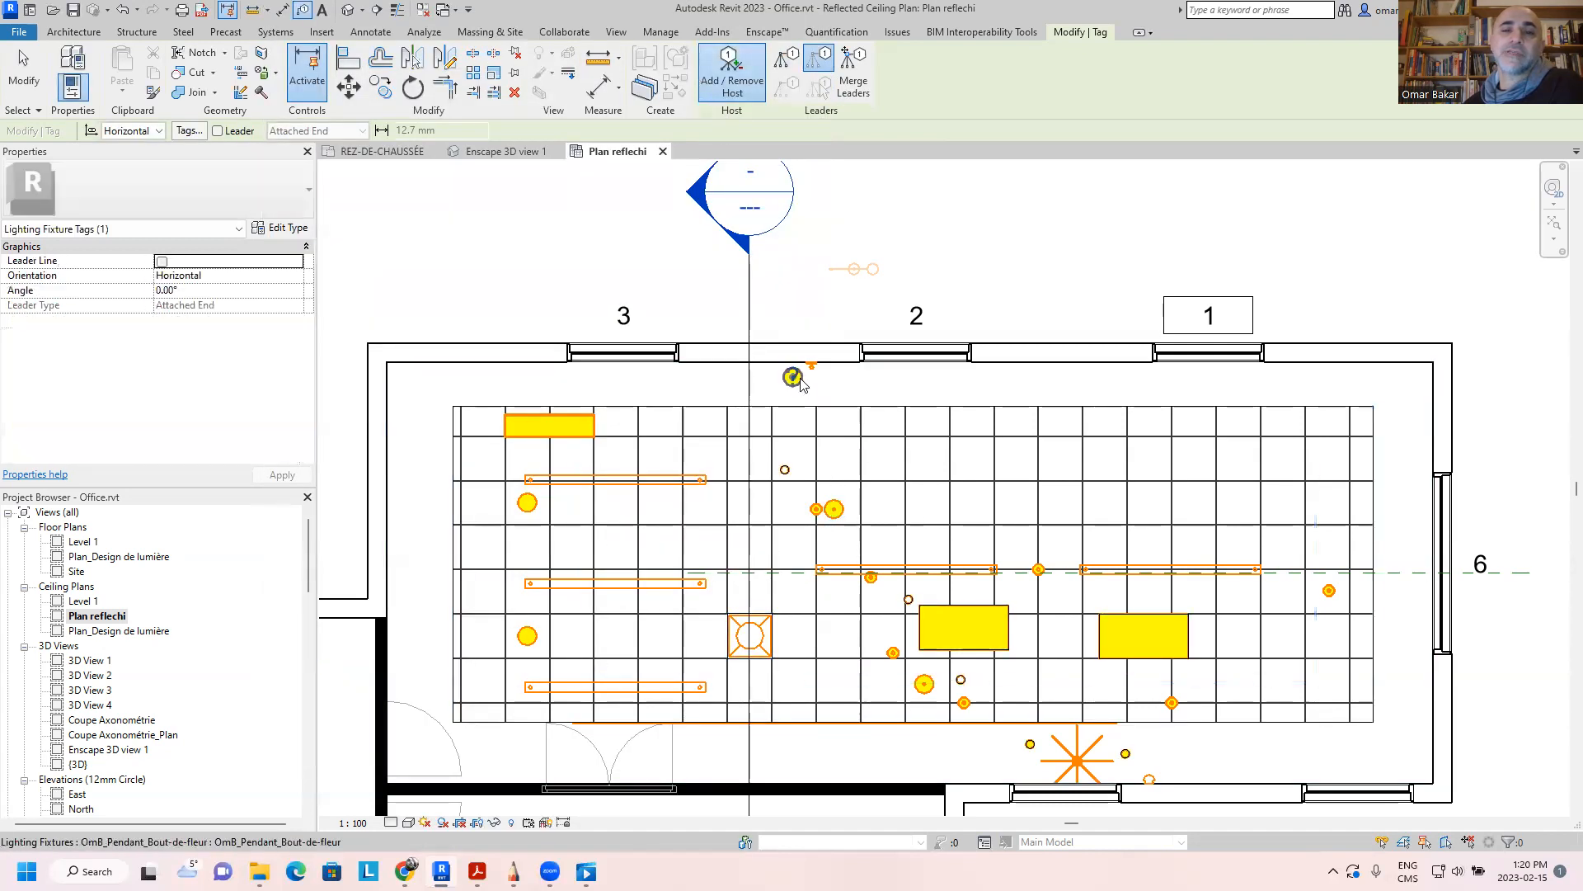
Step: Tag the pendant near the room's upper wall between windows 2 and 3 without a leader, and end tagging
{"action": "left_click", "coordinate": [799, 382]}
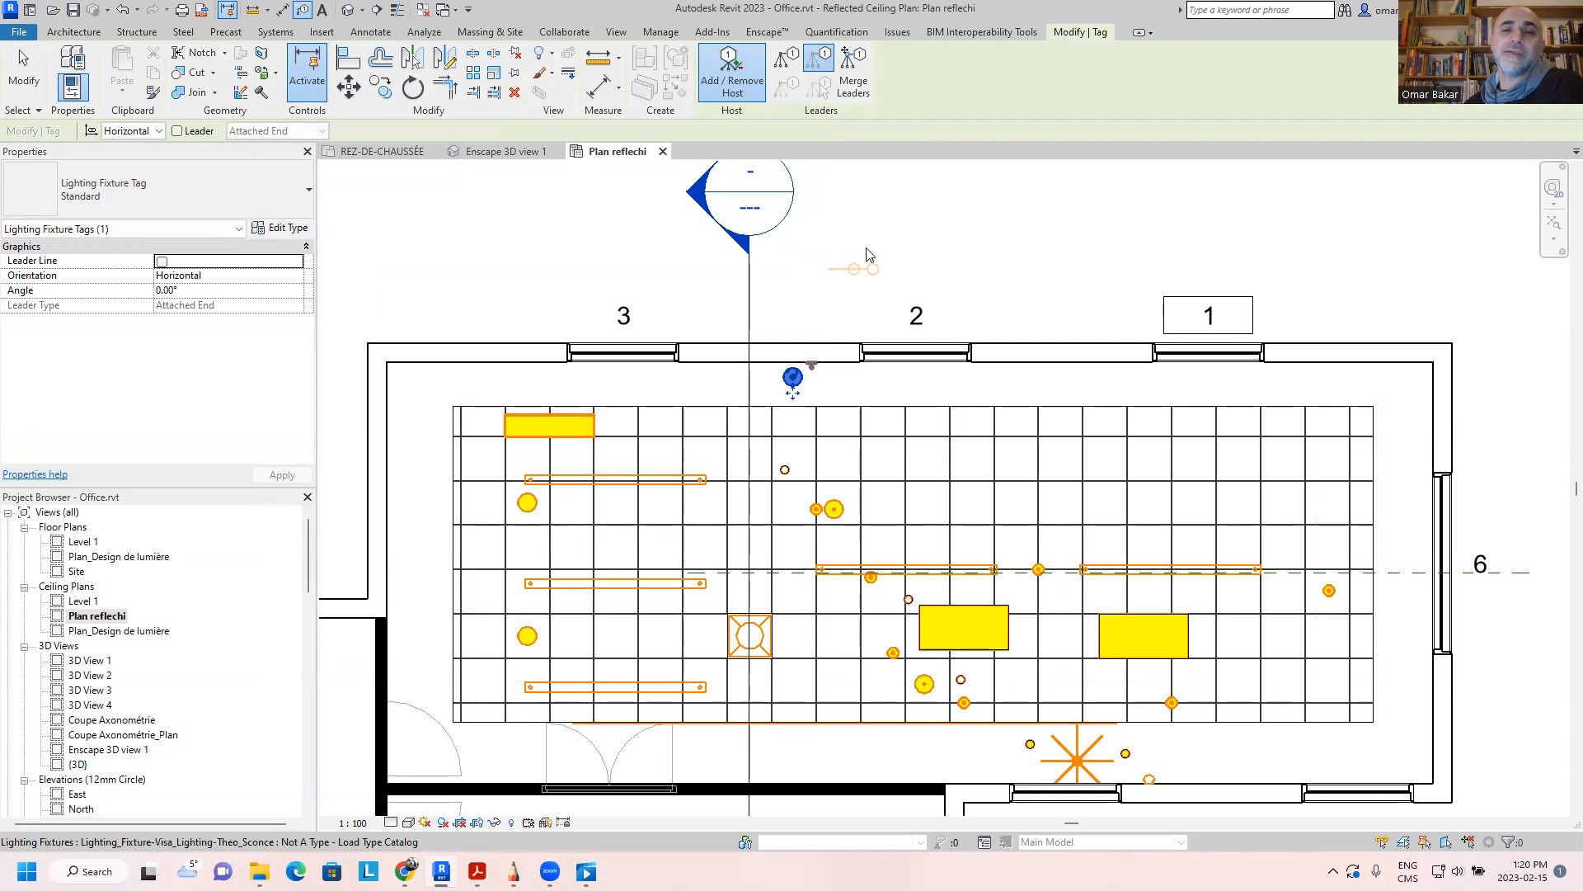
{"action": "key", "text": "Escape"}
{"action": "left_click", "coordinate": [25, 68]}
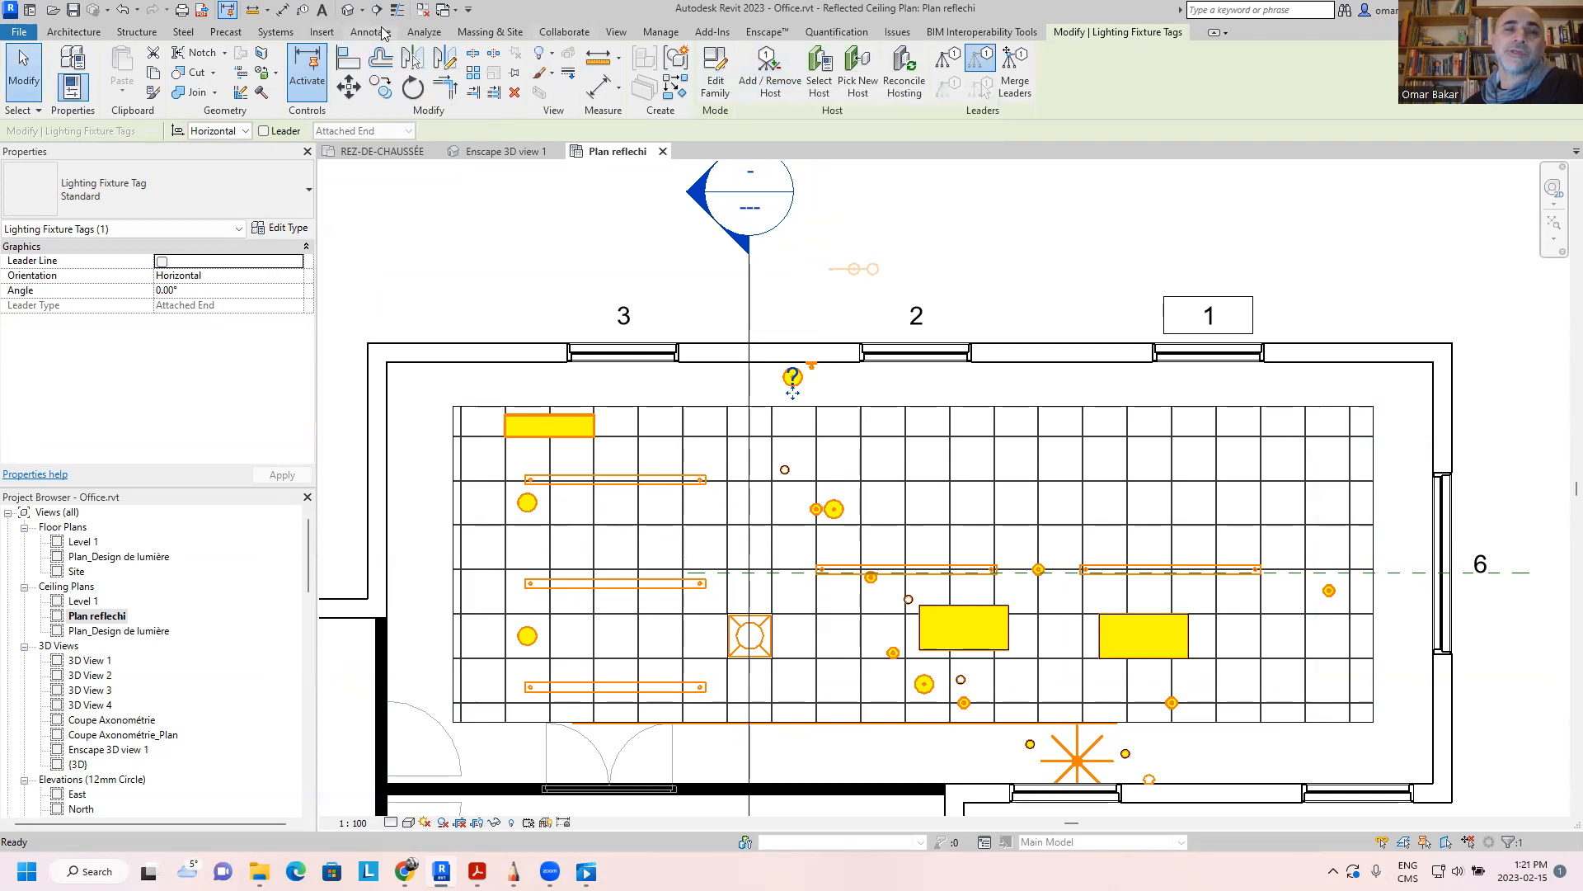
Step: Tag by category the same type of pendant inside the ceiling grid, below the already tagged one, and end tagging
{"action": "left_click", "coordinate": [732, 78]}
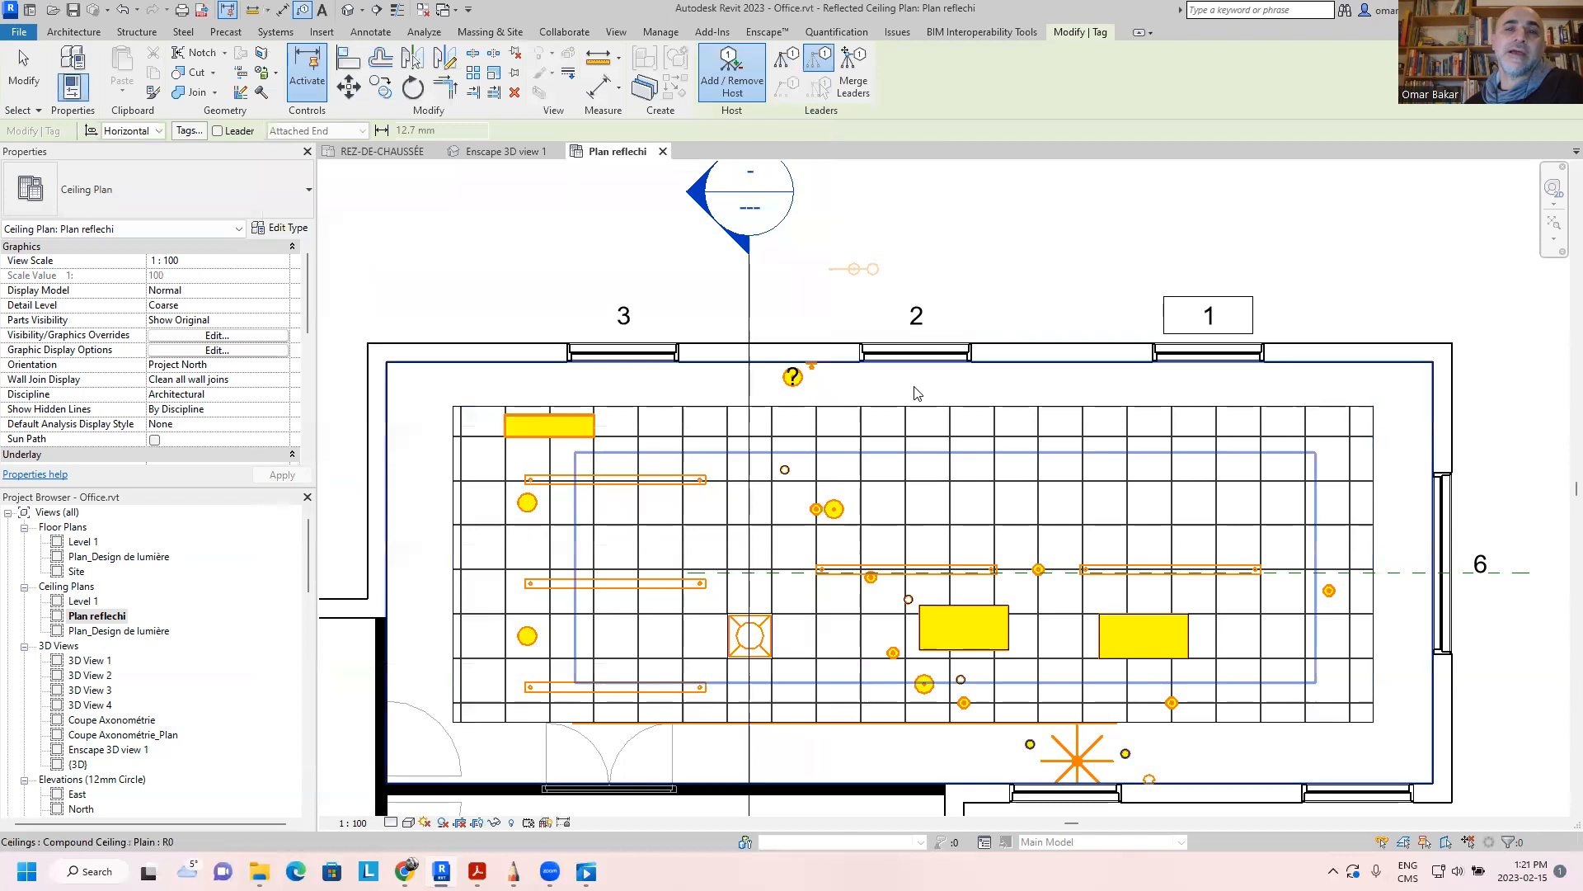
{"action": "left_click", "coordinate": [793, 379]}
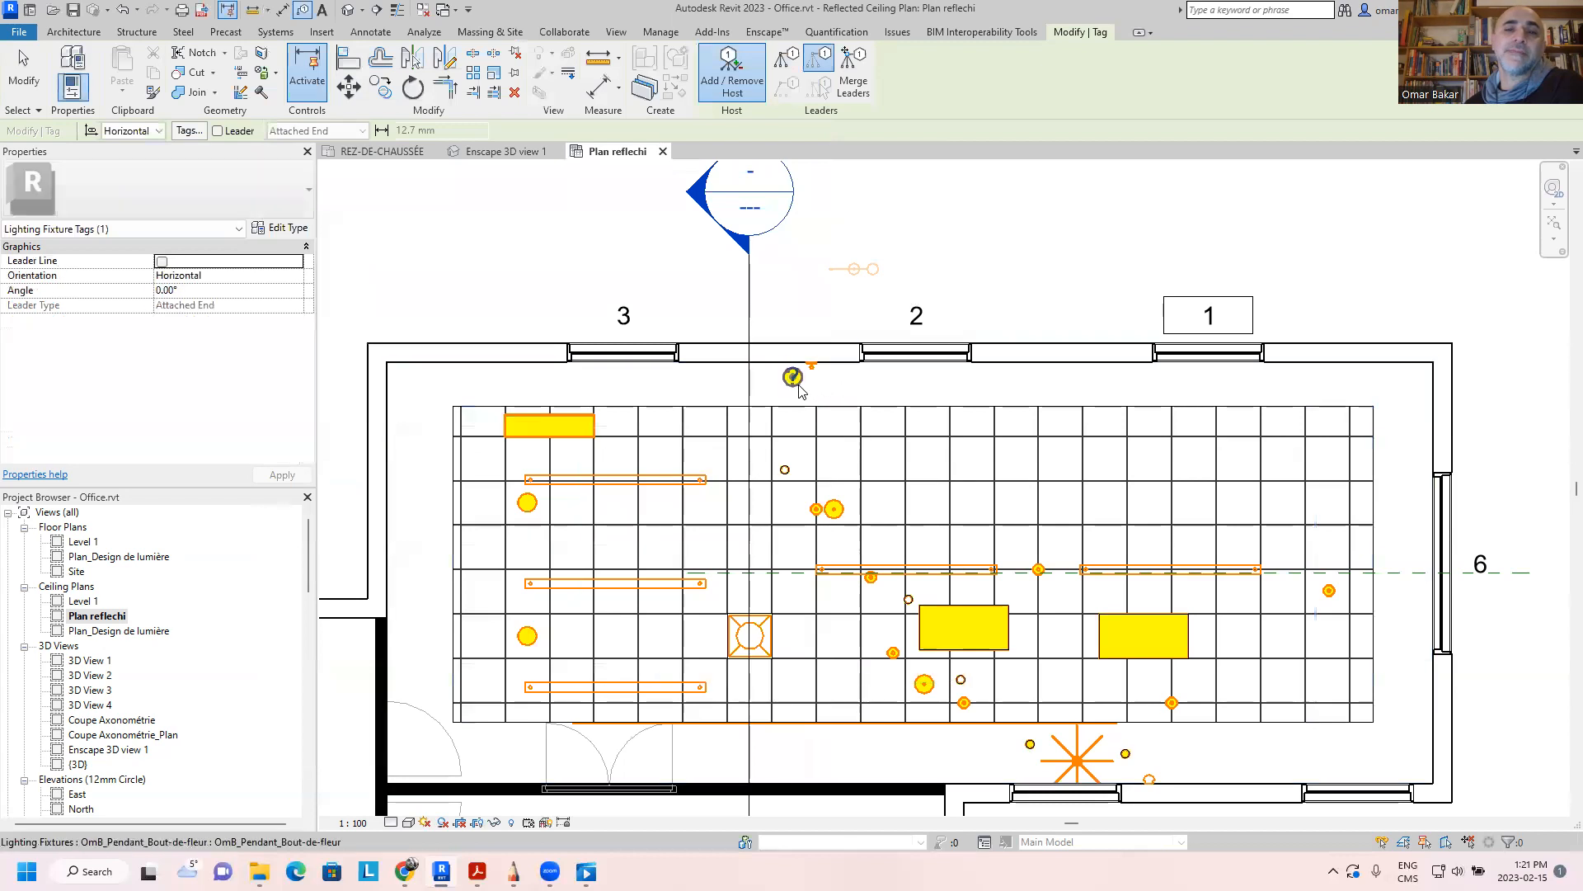
{"action": "left_click", "coordinate": [834, 509]}
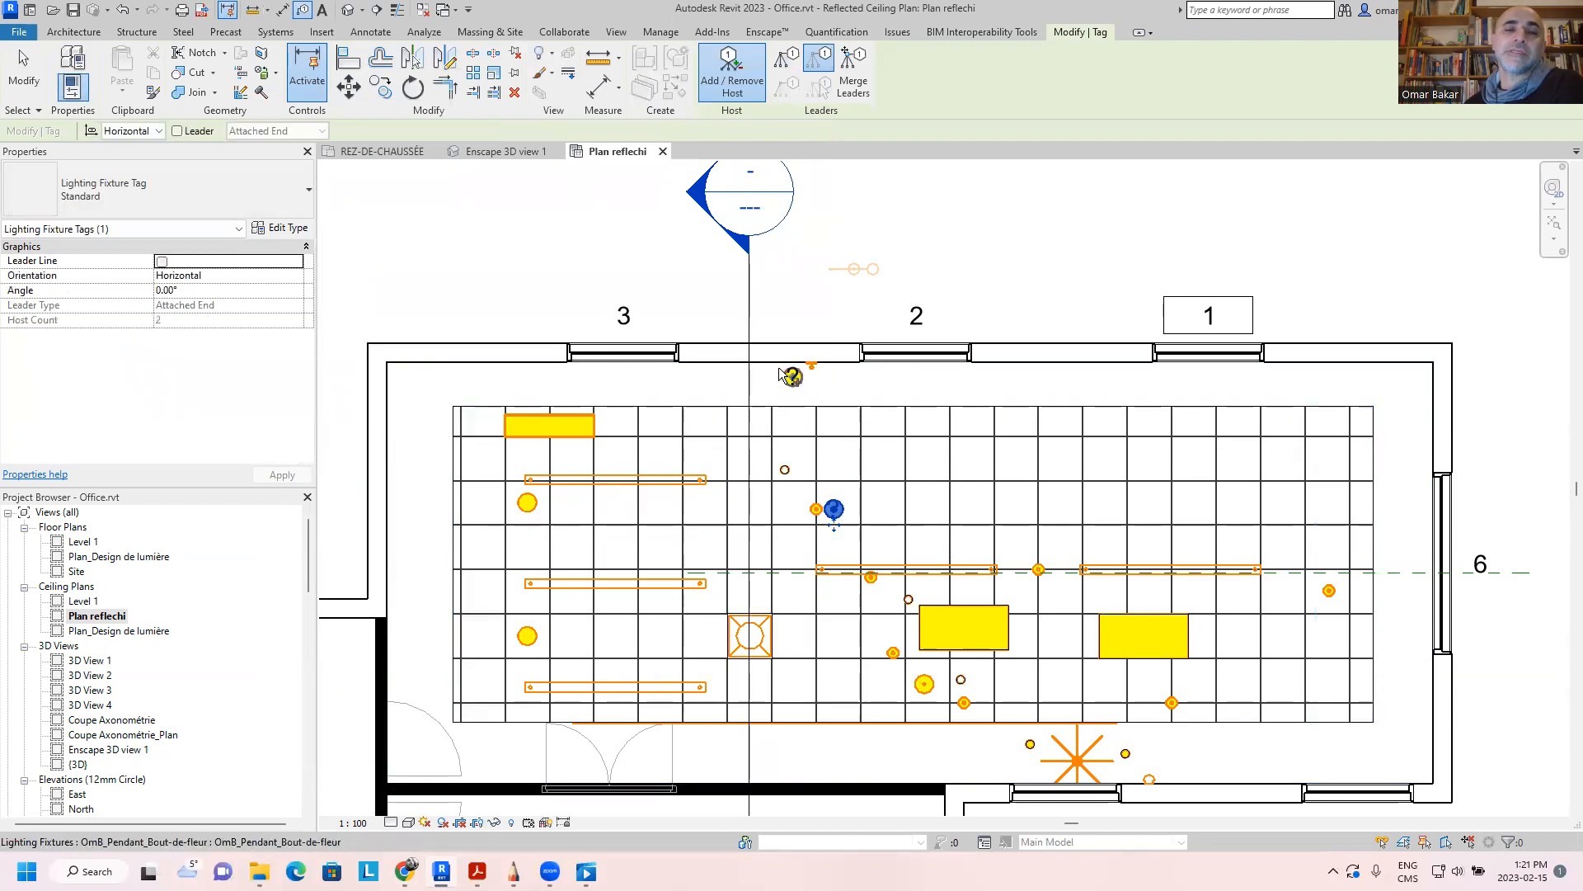
{"action": "scroll", "coordinate": [795, 376], "scroll_direction": "up", "scroll_amount": 5}
{"action": "scroll", "coordinate": [798, 368], "scroll_direction": "up", "scroll_amount": 1}
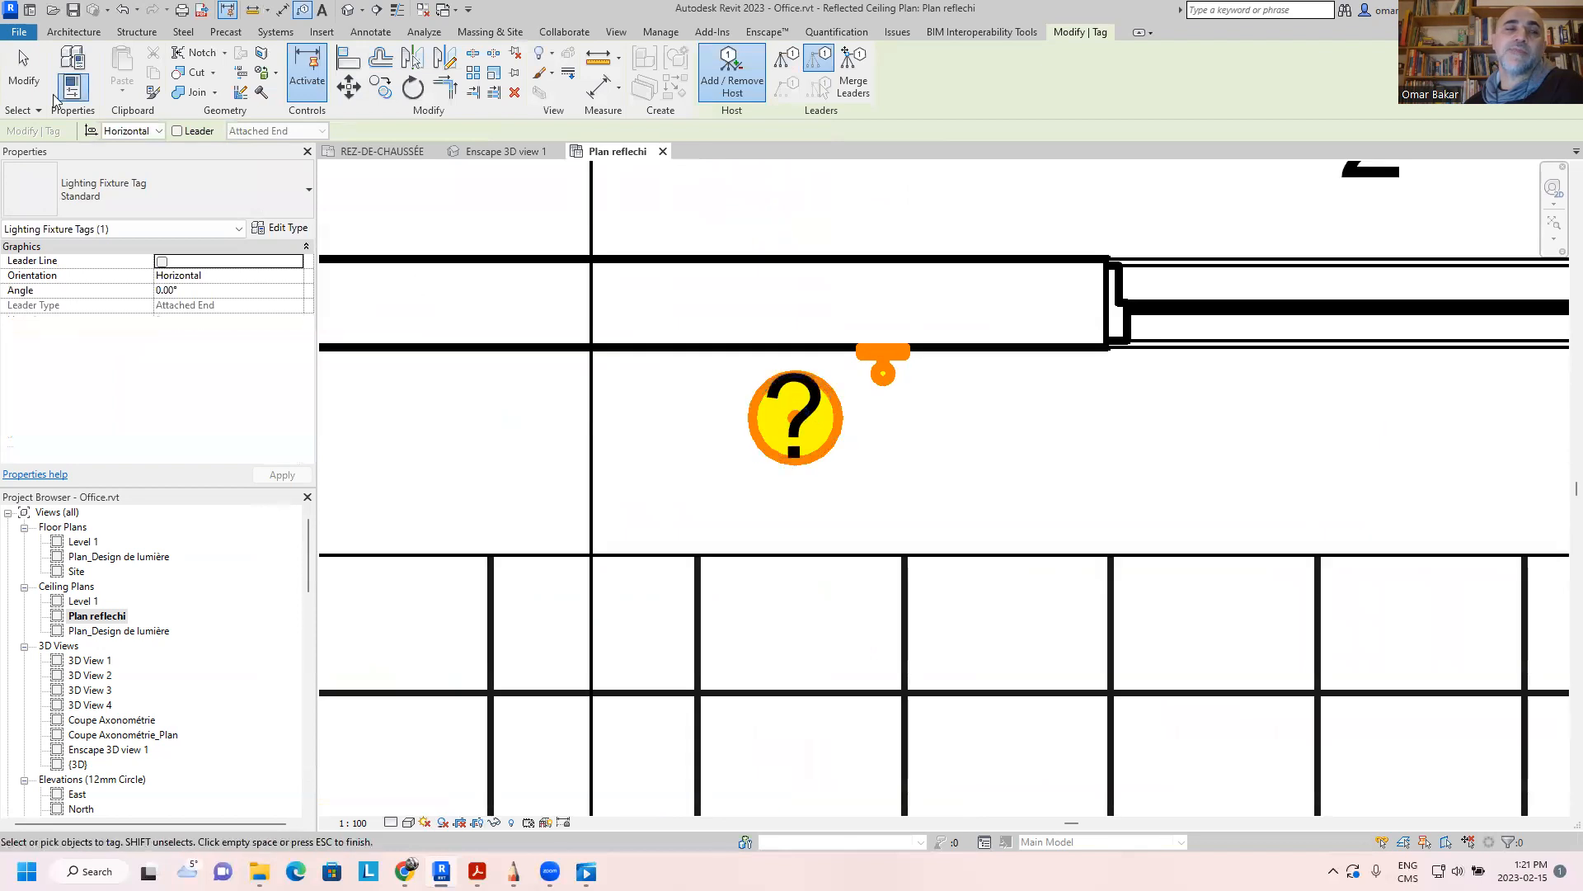
{"action": "key", "text": "Escape"}
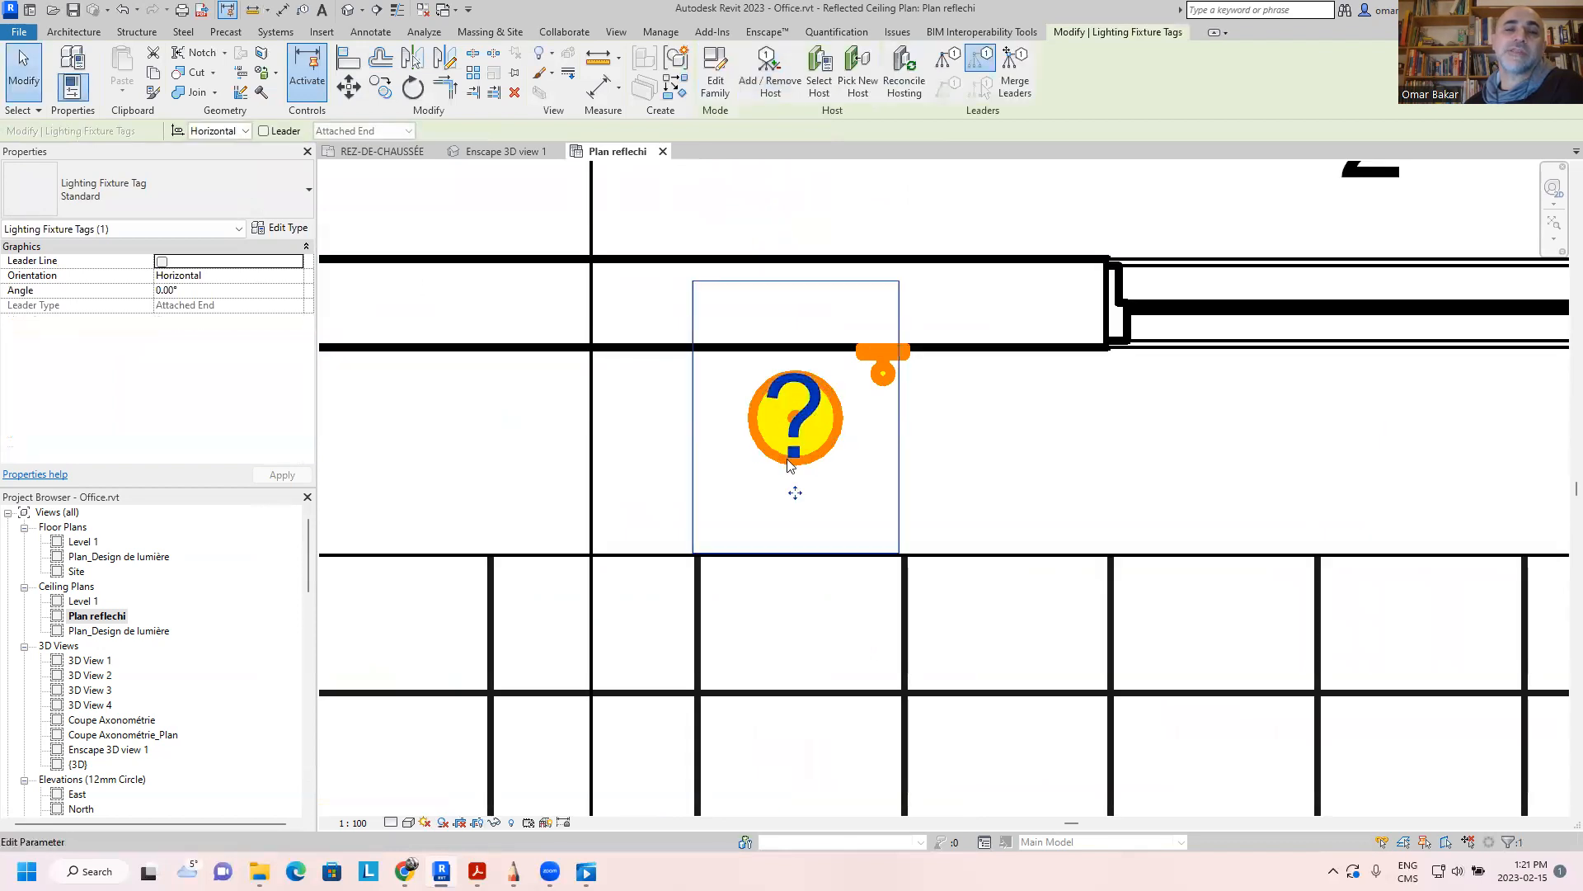
Step: Place the upper pendant's tag beside its fixture and set its value to L1, accepting the type parameter change
{"action": "left_click_drag", "start_coordinate": [794, 493], "coordinate": [880, 534]}
{"action": "left_click", "coordinate": [894, 452]}
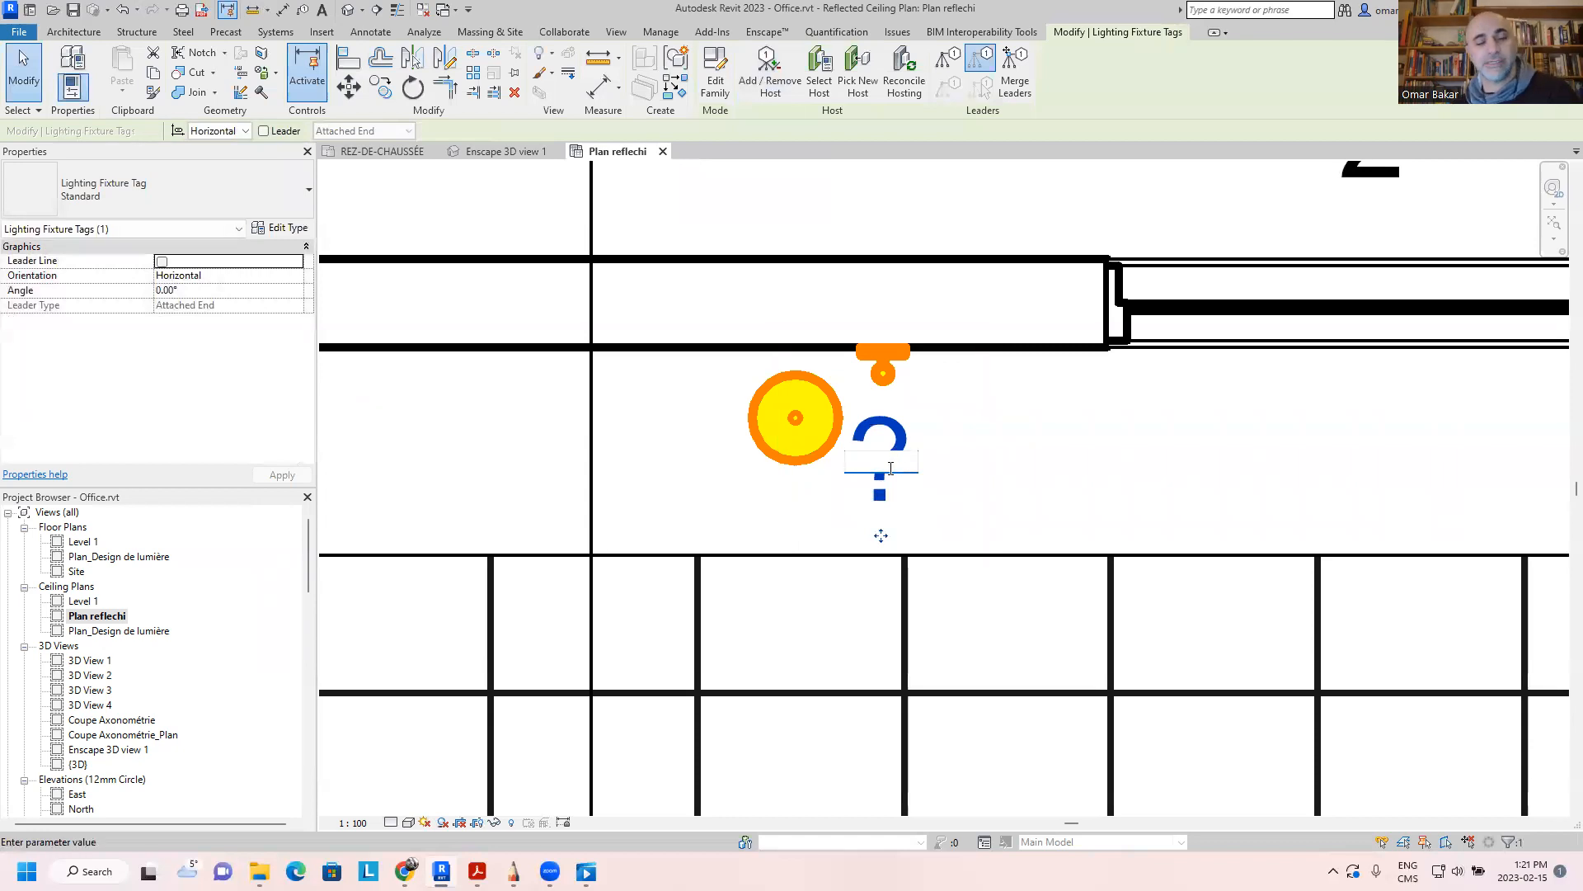
{"action": "type", "text": "L1"}
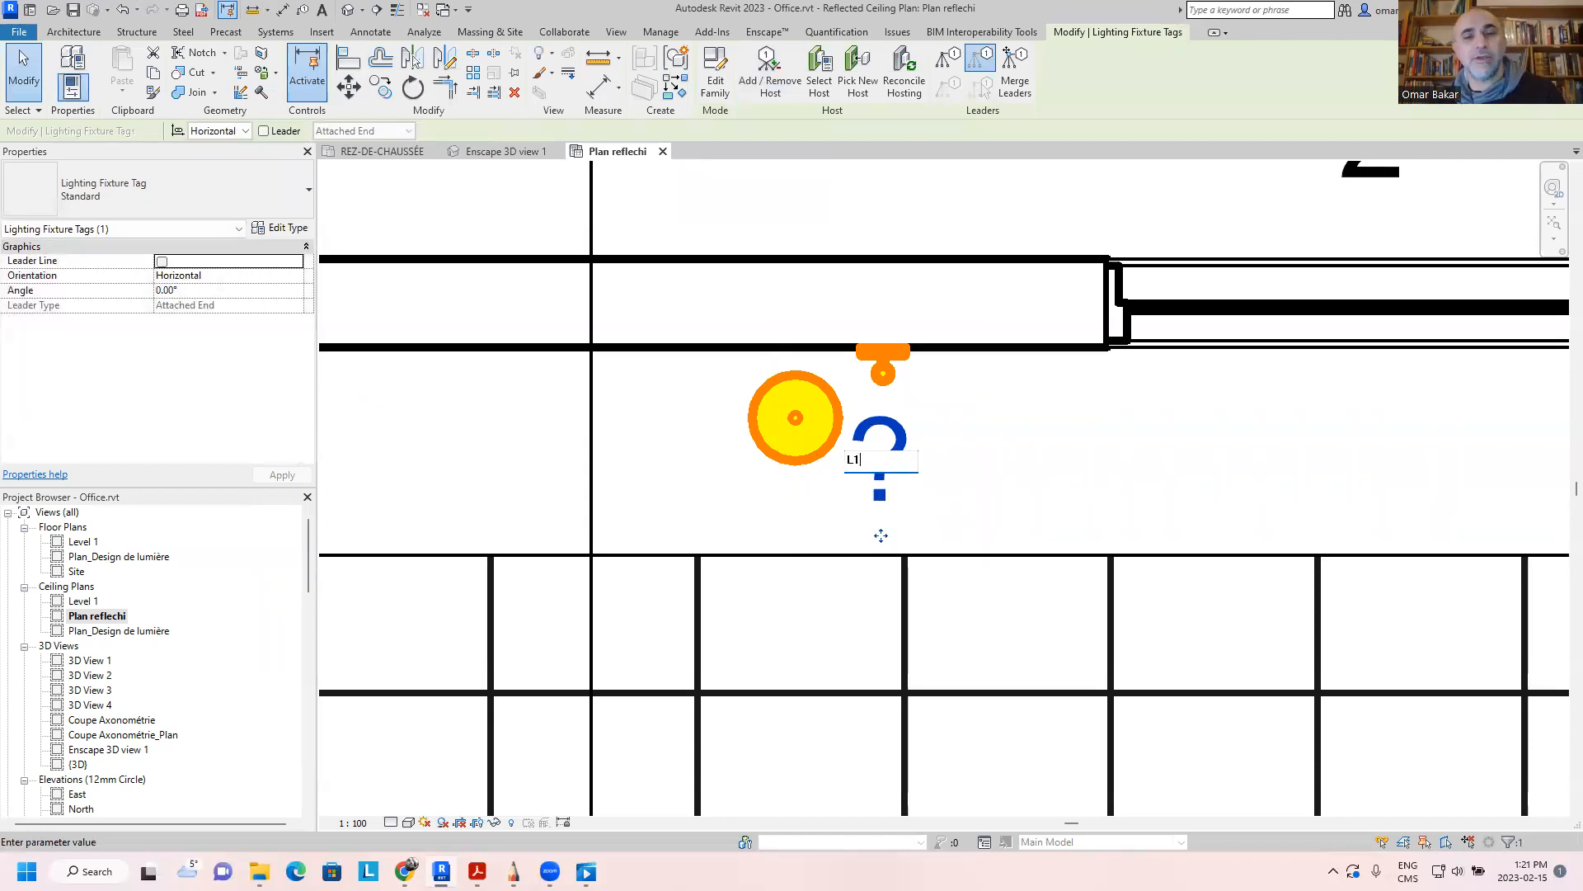
{"action": "key", "text": "Return"}
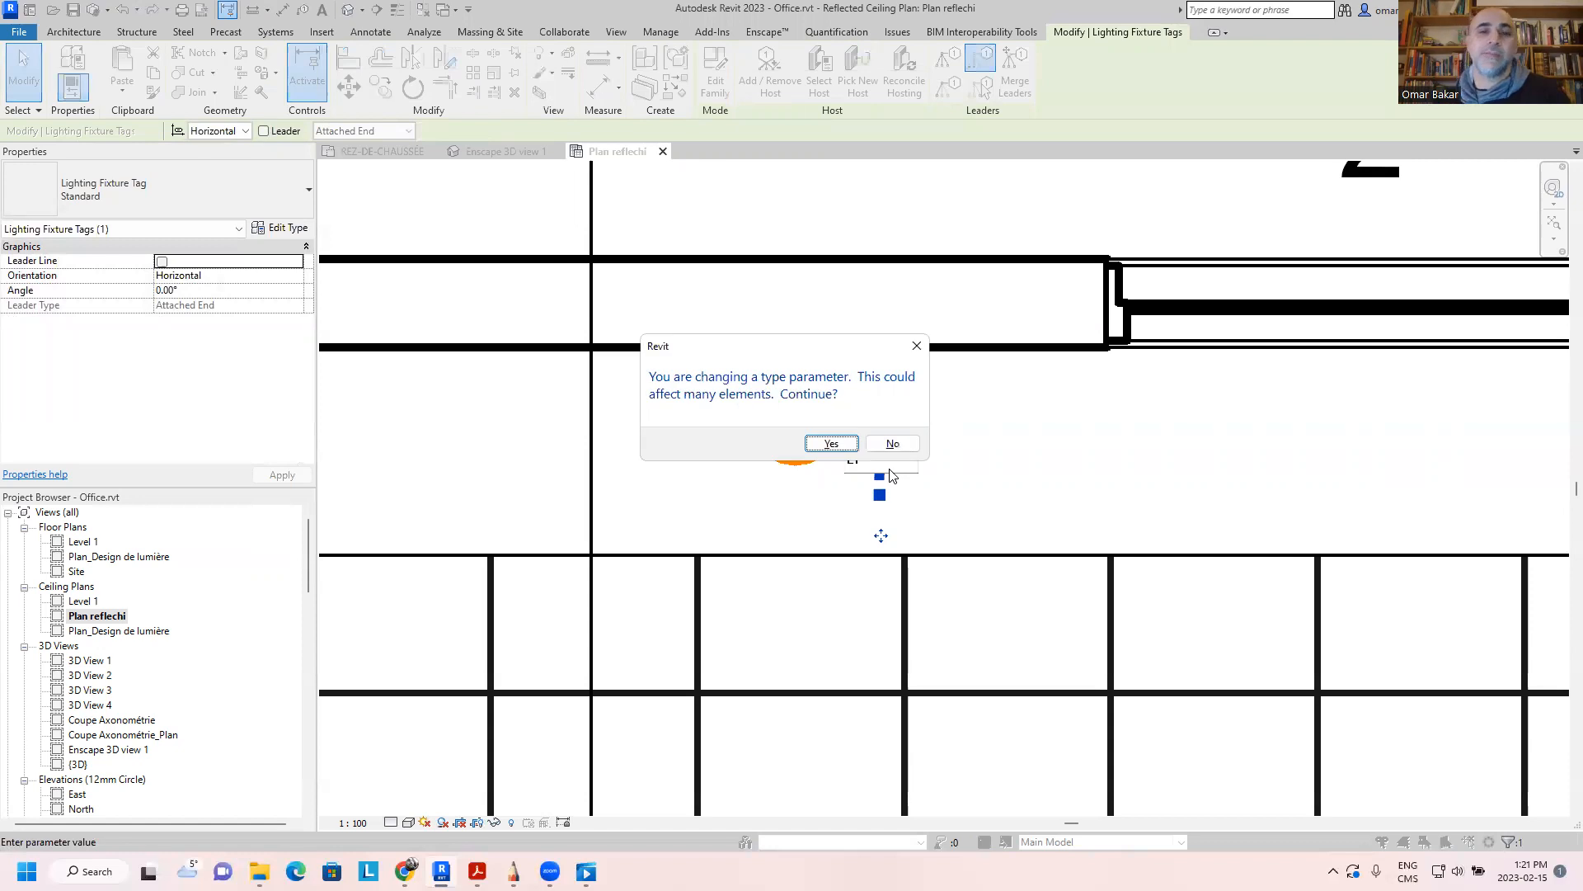
{"action": "key", "text": "Return"}
{"action": "left_click_drag", "start_coordinate": [881, 536], "coordinate": [921, 546]}
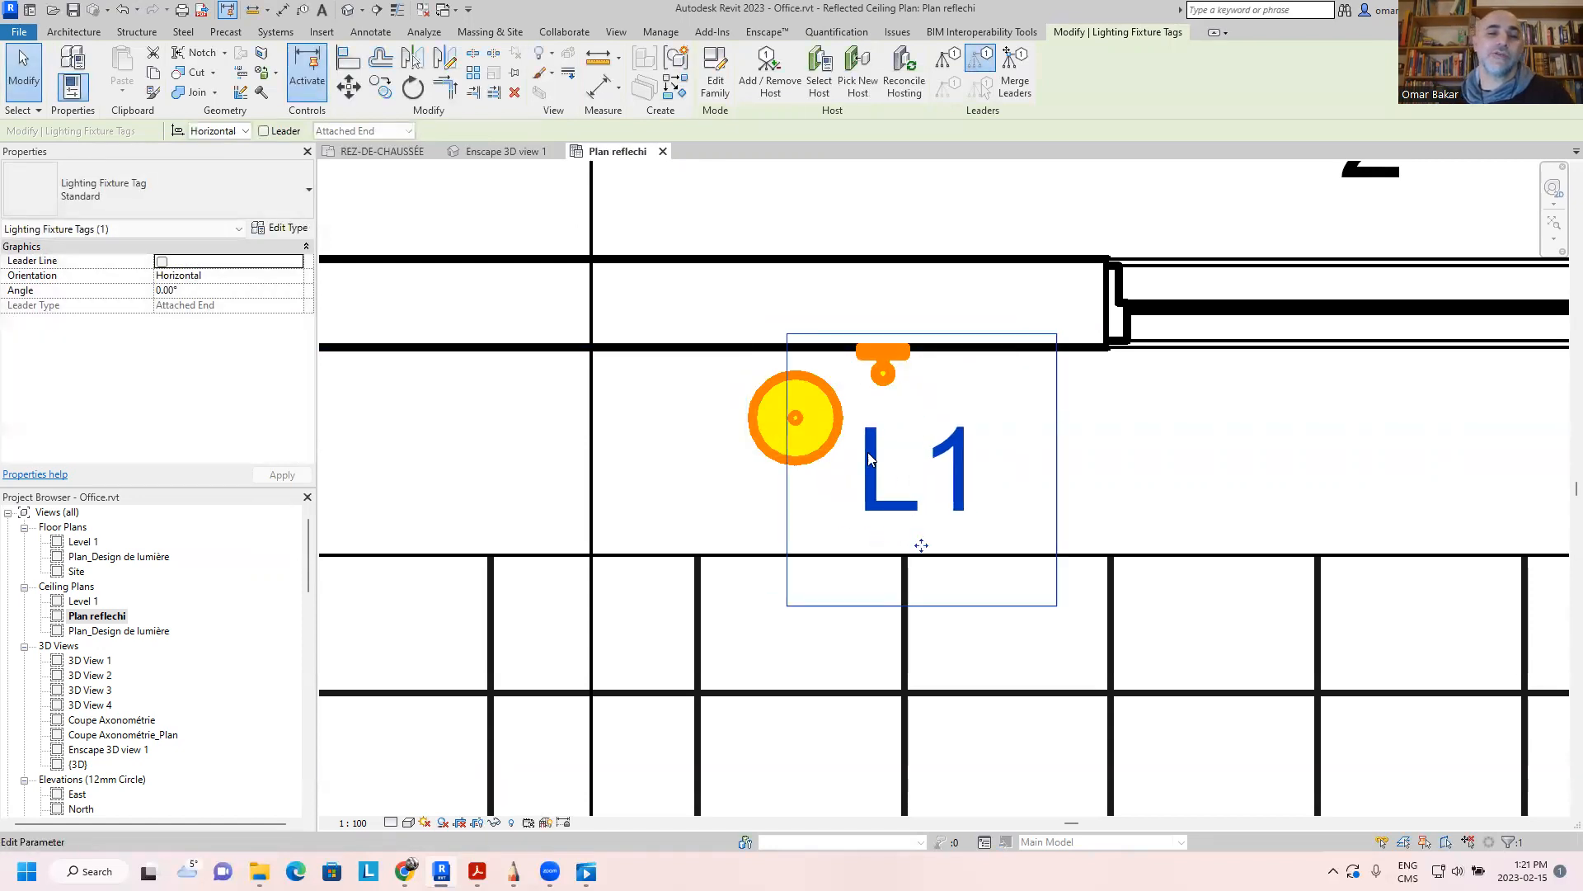
Step: Move the L1 tag of the pendant inside the ceiling grid off its fixture, up and to the right
{"action": "scroll", "coordinate": [899, 495], "scroll_direction": "down", "scroll_amount": 5}
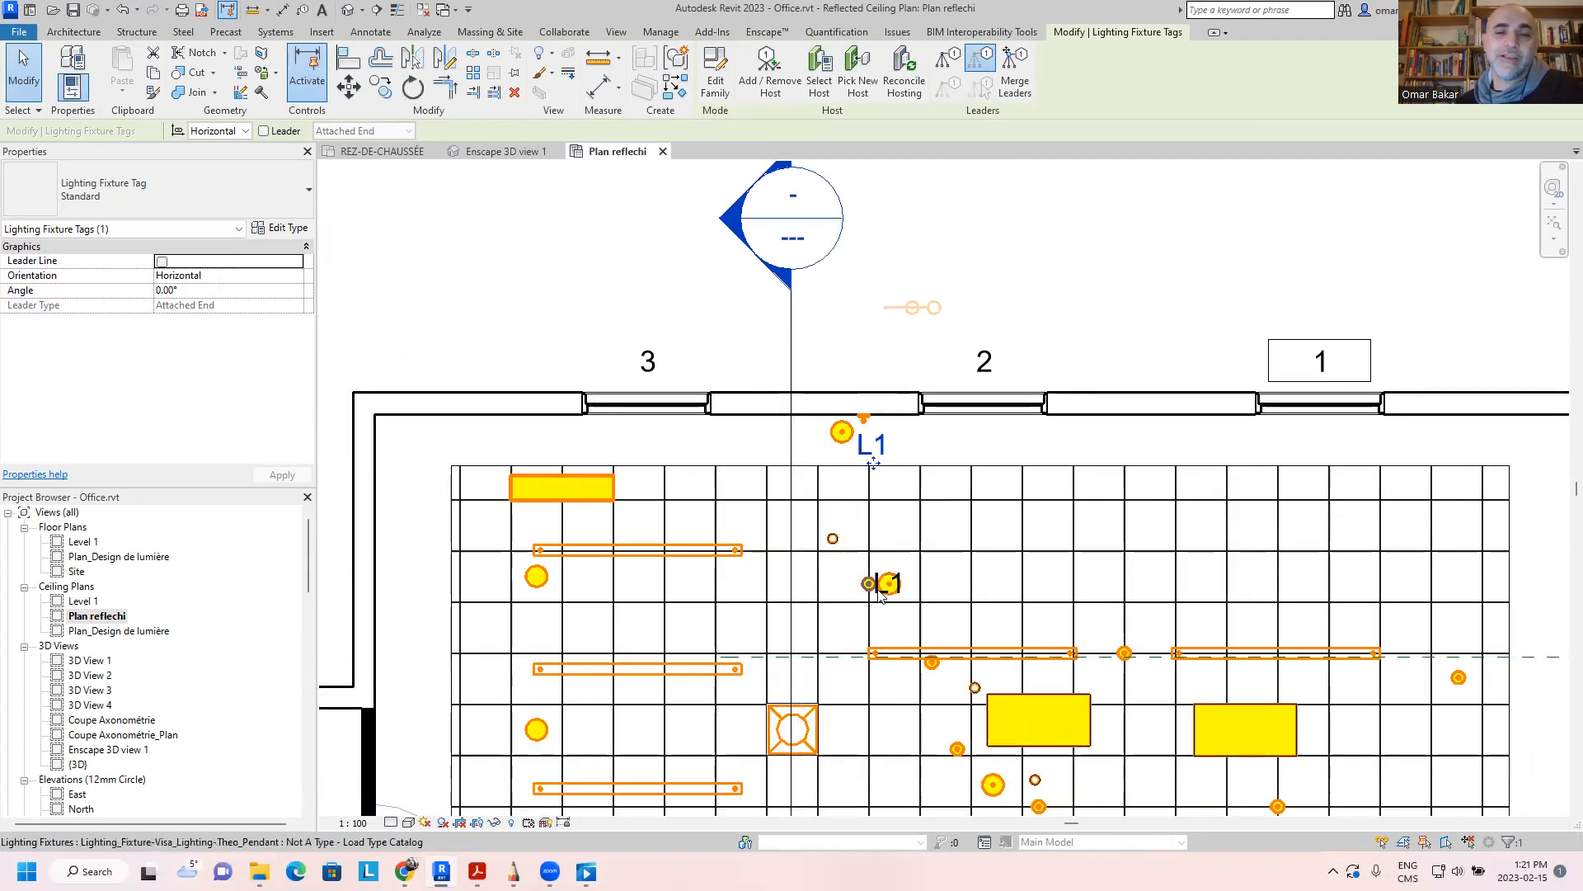
{"action": "scroll", "coordinate": [884, 583], "scroll_direction": "up", "scroll_amount": 4}
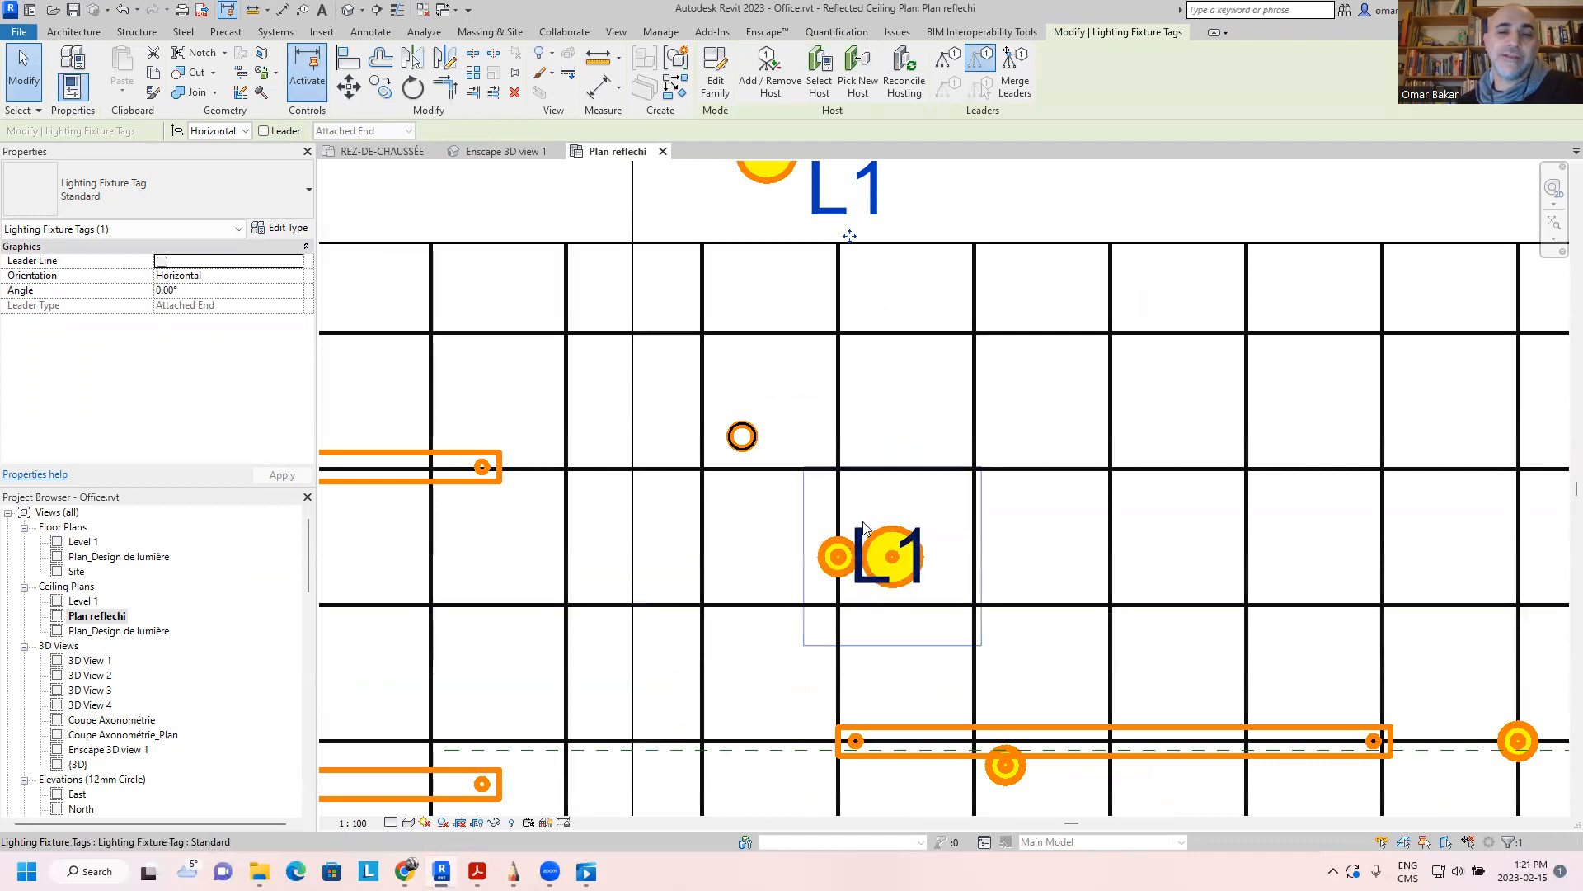
{"action": "left_click", "coordinate": [862, 528]}
{"action": "left_click_drag", "start_coordinate": [897, 606], "coordinate": [941, 556]}
{"action": "scroll", "coordinate": [996, 585], "scroll_direction": "down", "scroll_amount": 1}
{"action": "middle_click_drag", "start_coordinate": [1190, 601], "coordinate": [1107, 548]}
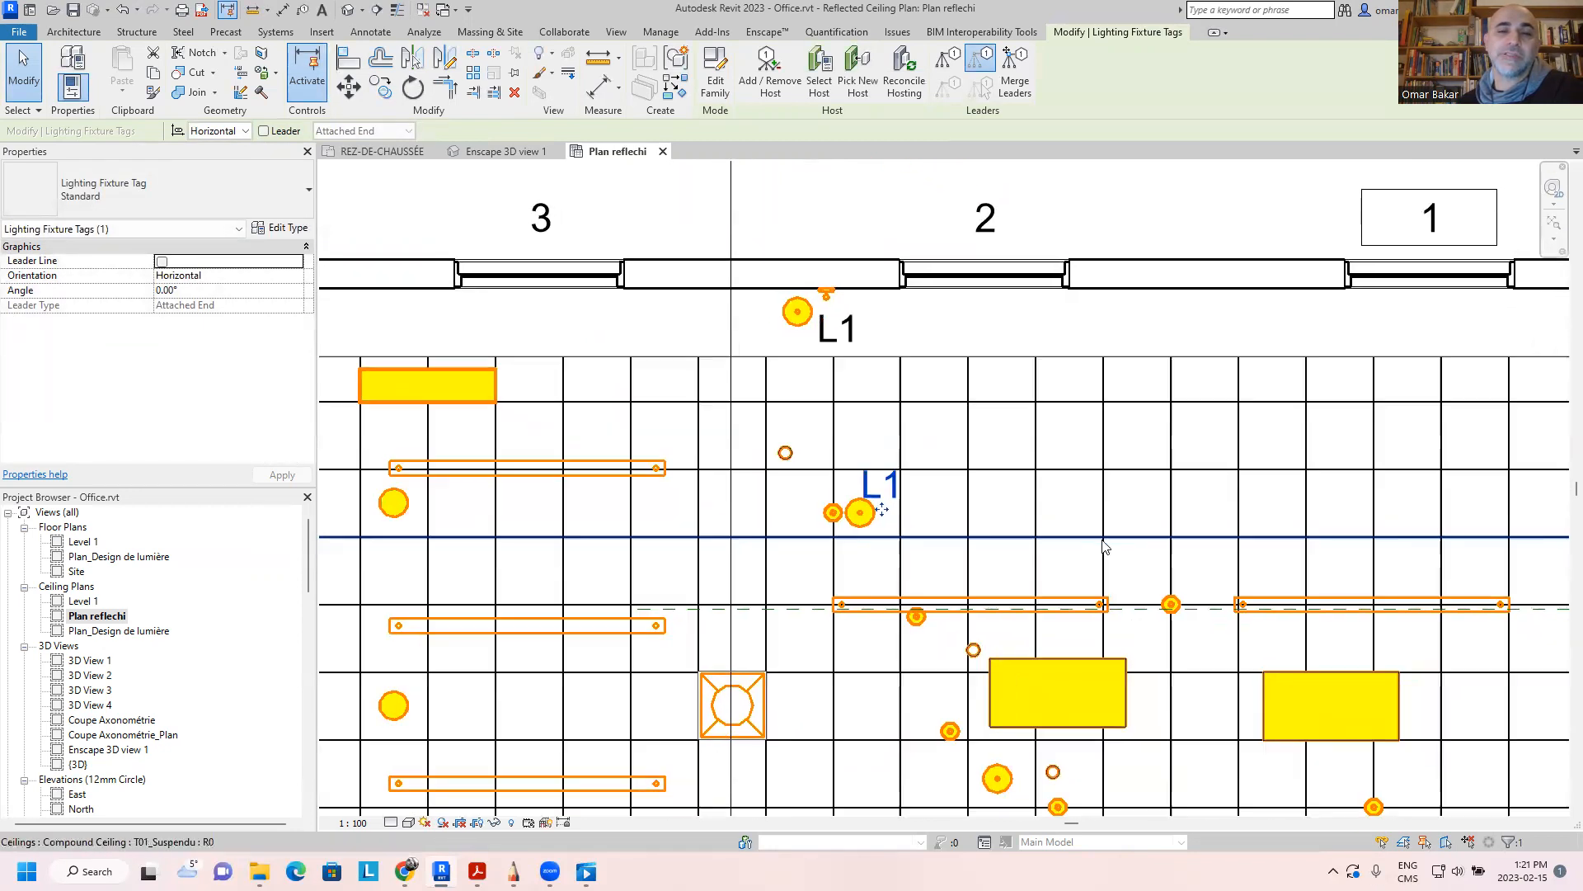
{"action": "scroll", "coordinate": [1018, 567], "scroll_direction": "down", "scroll_amount": 1}
{"action": "middle_click_drag", "start_coordinate": [992, 522], "coordinate": [868, 390]}
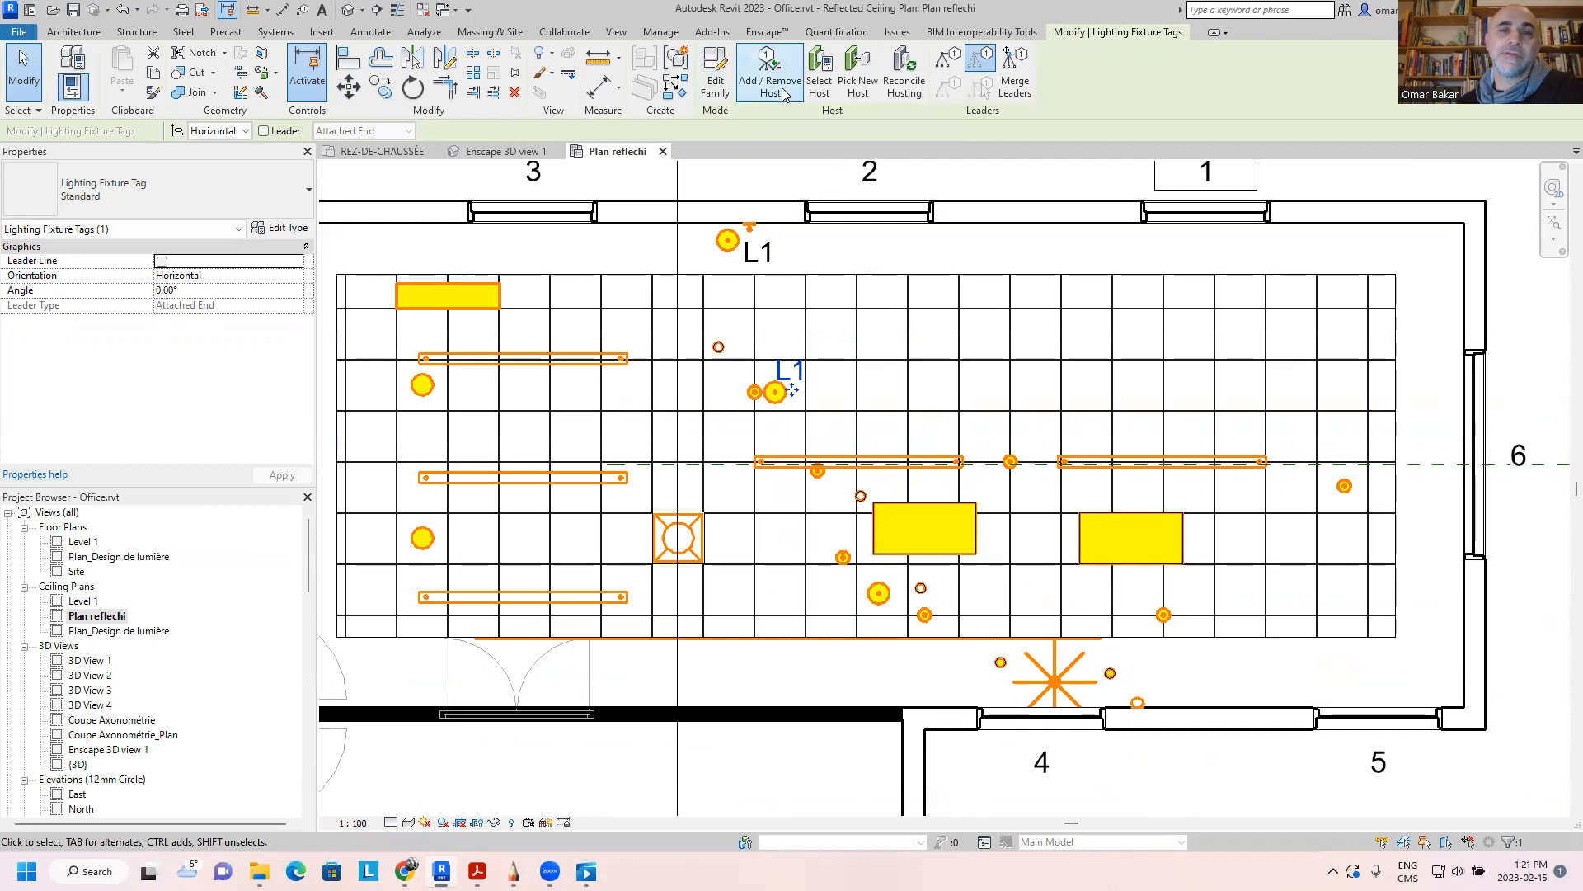
{"action": "key", "text": "Escape"}
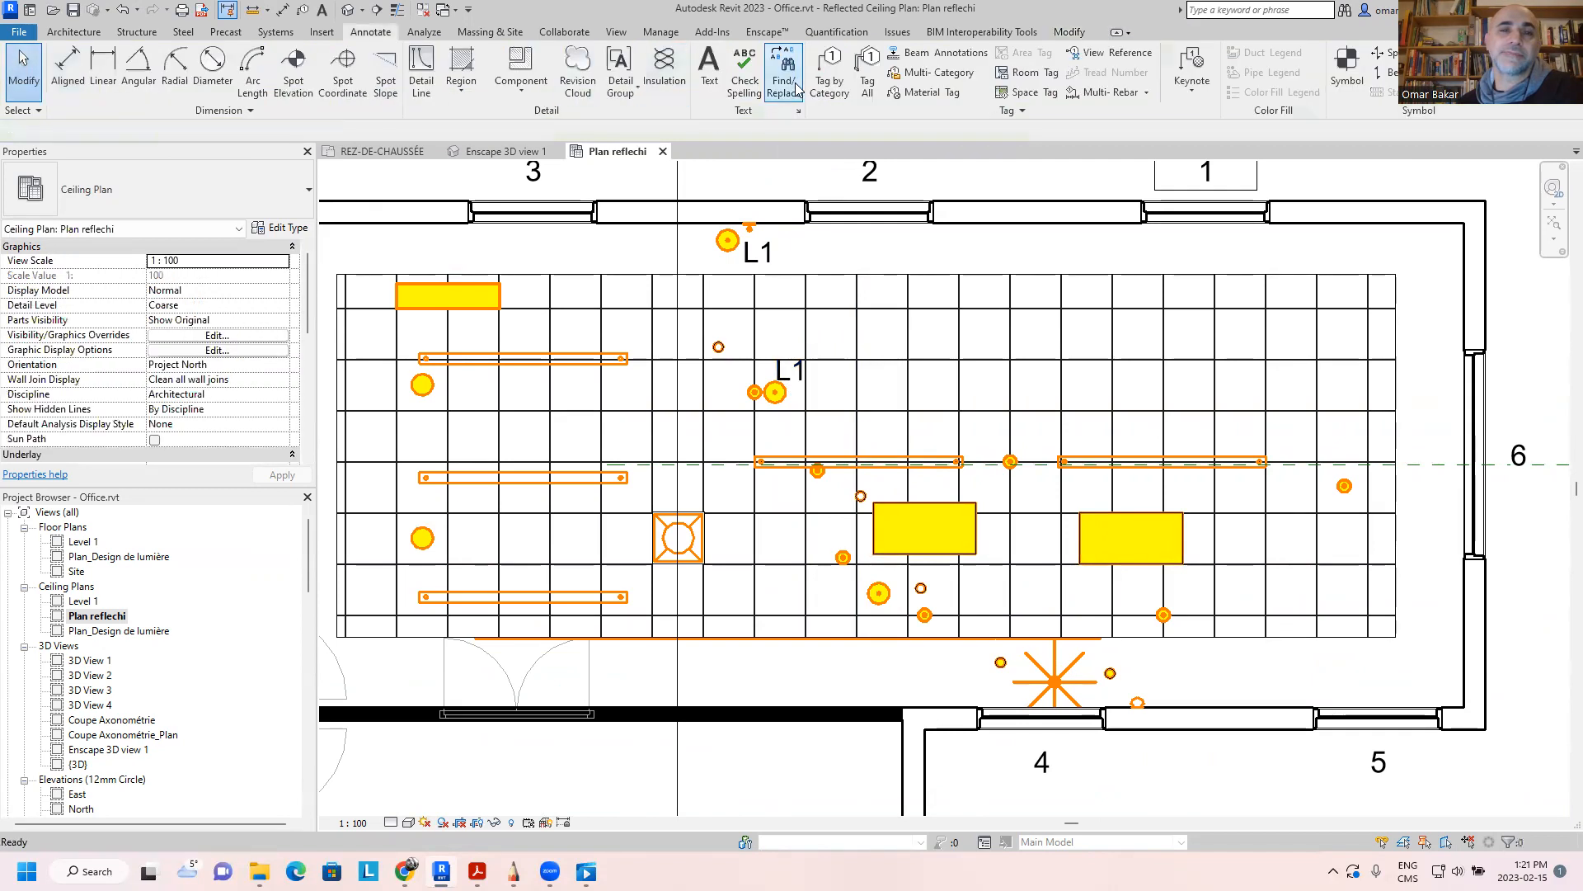
Step: Tag by category the pendant below the left yellow rectangular luminaire, place its tag beneath the fixture, and end tagging
{"action": "left_click", "coordinate": [829, 76]}
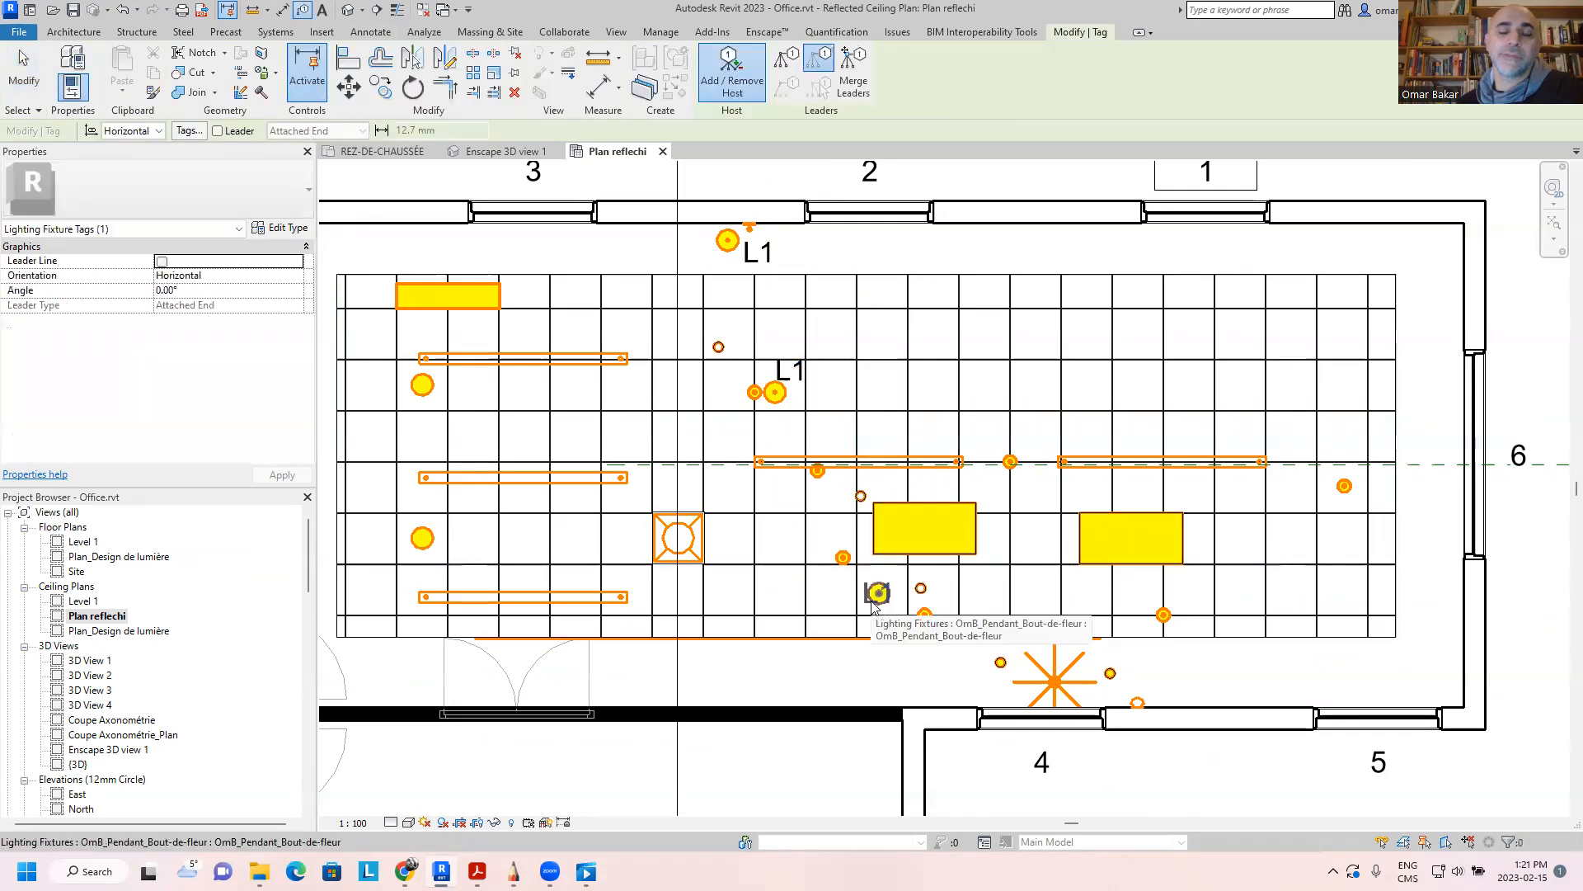
{"action": "scroll", "coordinate": [875, 598], "scroll_direction": "up", "scroll_amount": 6}
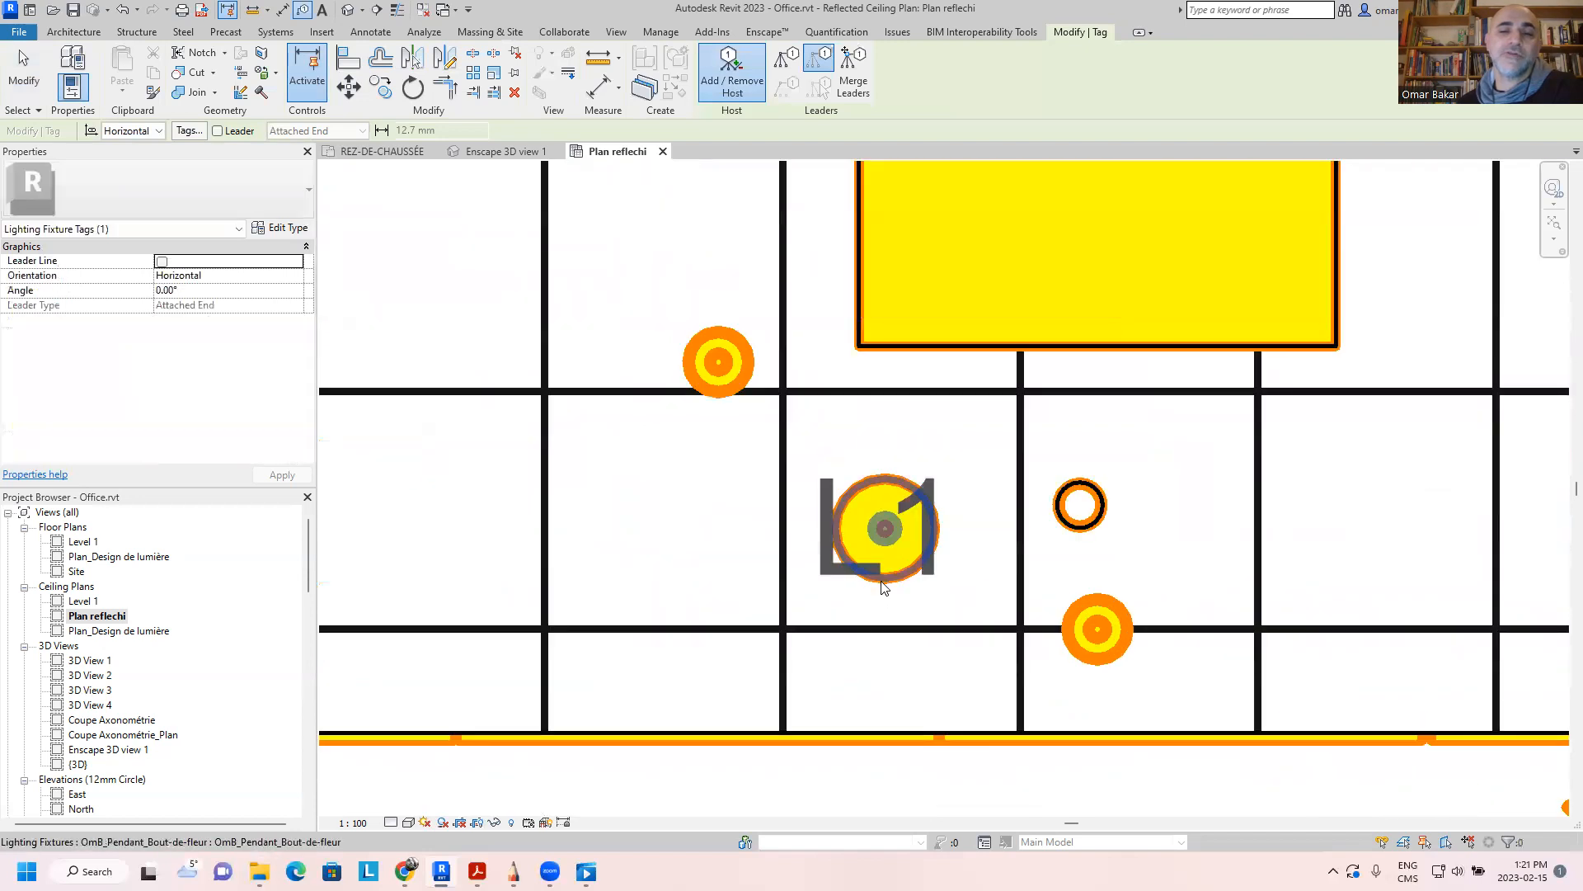
{"action": "left_click", "coordinate": [883, 586]}
{"action": "left_click_drag", "start_coordinate": [884, 617], "coordinate": [894, 719]}
{"action": "scroll", "coordinate": [987, 532], "scroll_direction": "down", "scroll_amount": 5}
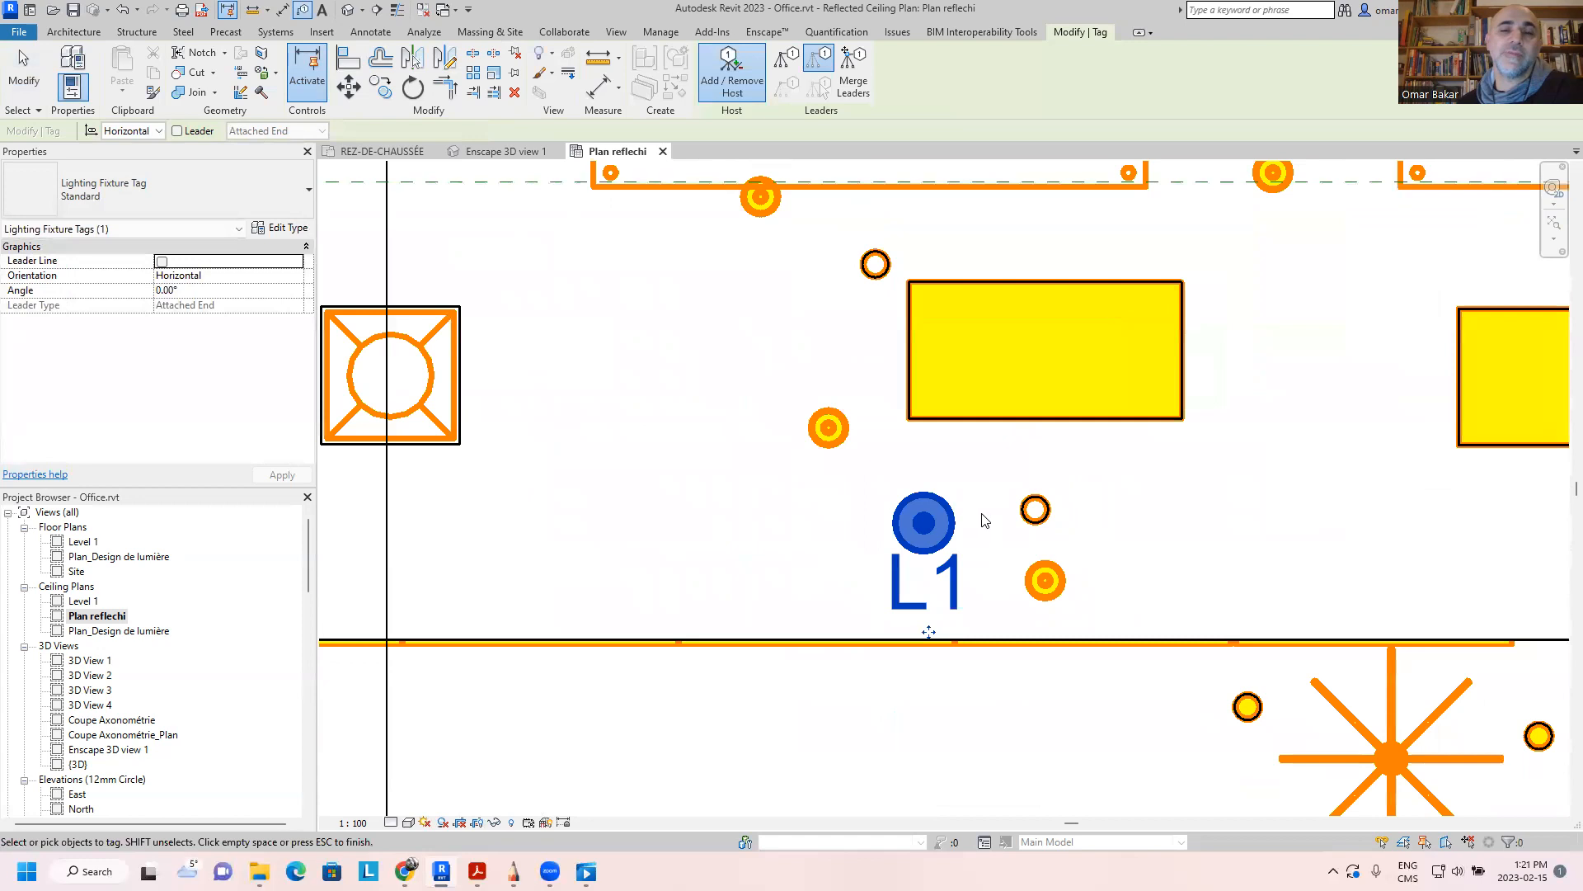
{"action": "middle_click_drag", "start_coordinate": [1049, 498], "coordinate": [917, 577]}
{"action": "middle_click_drag", "start_coordinate": [1101, 524], "coordinate": [1025, 516]}
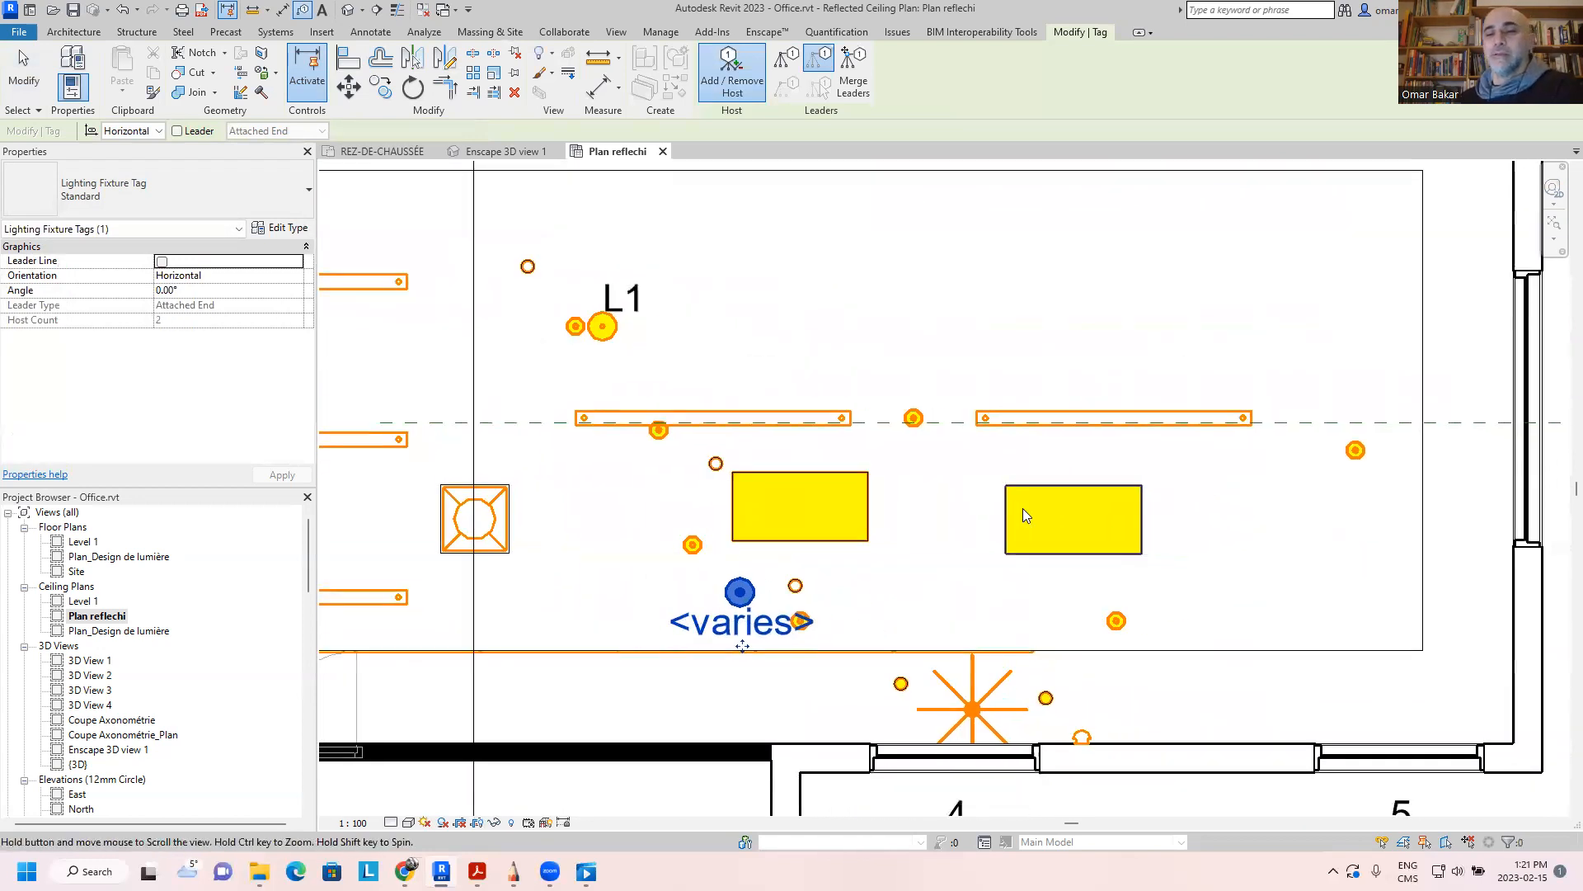
{"action": "scroll", "coordinate": [958, 507], "scroll_direction": "down", "scroll_amount": 2}
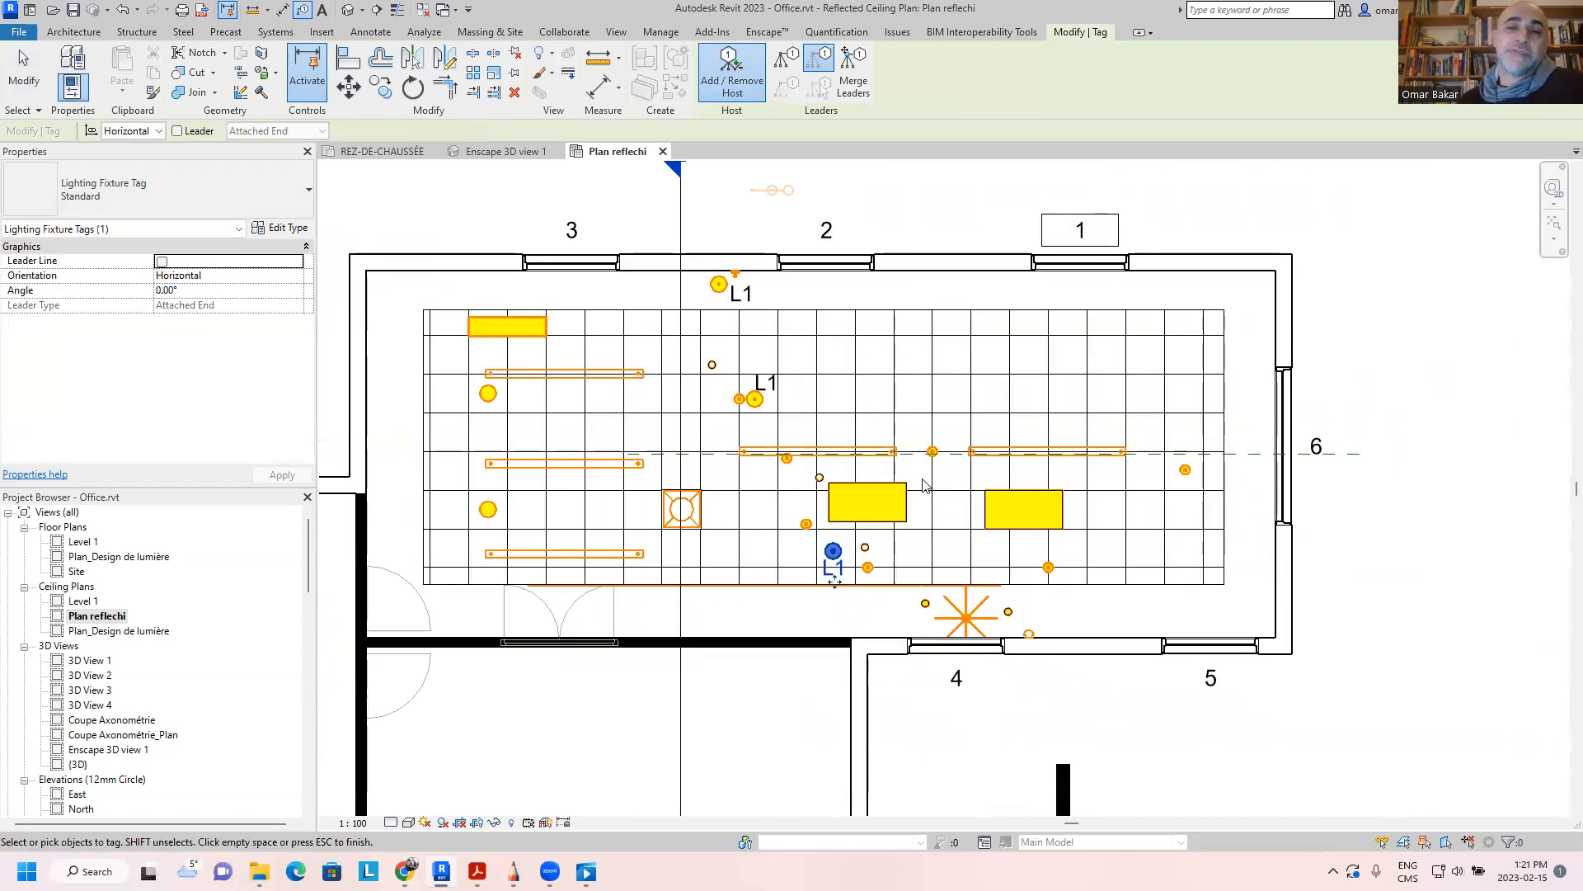
{"action": "middle_click_drag", "start_coordinate": [923, 485], "coordinate": [867, 489]}
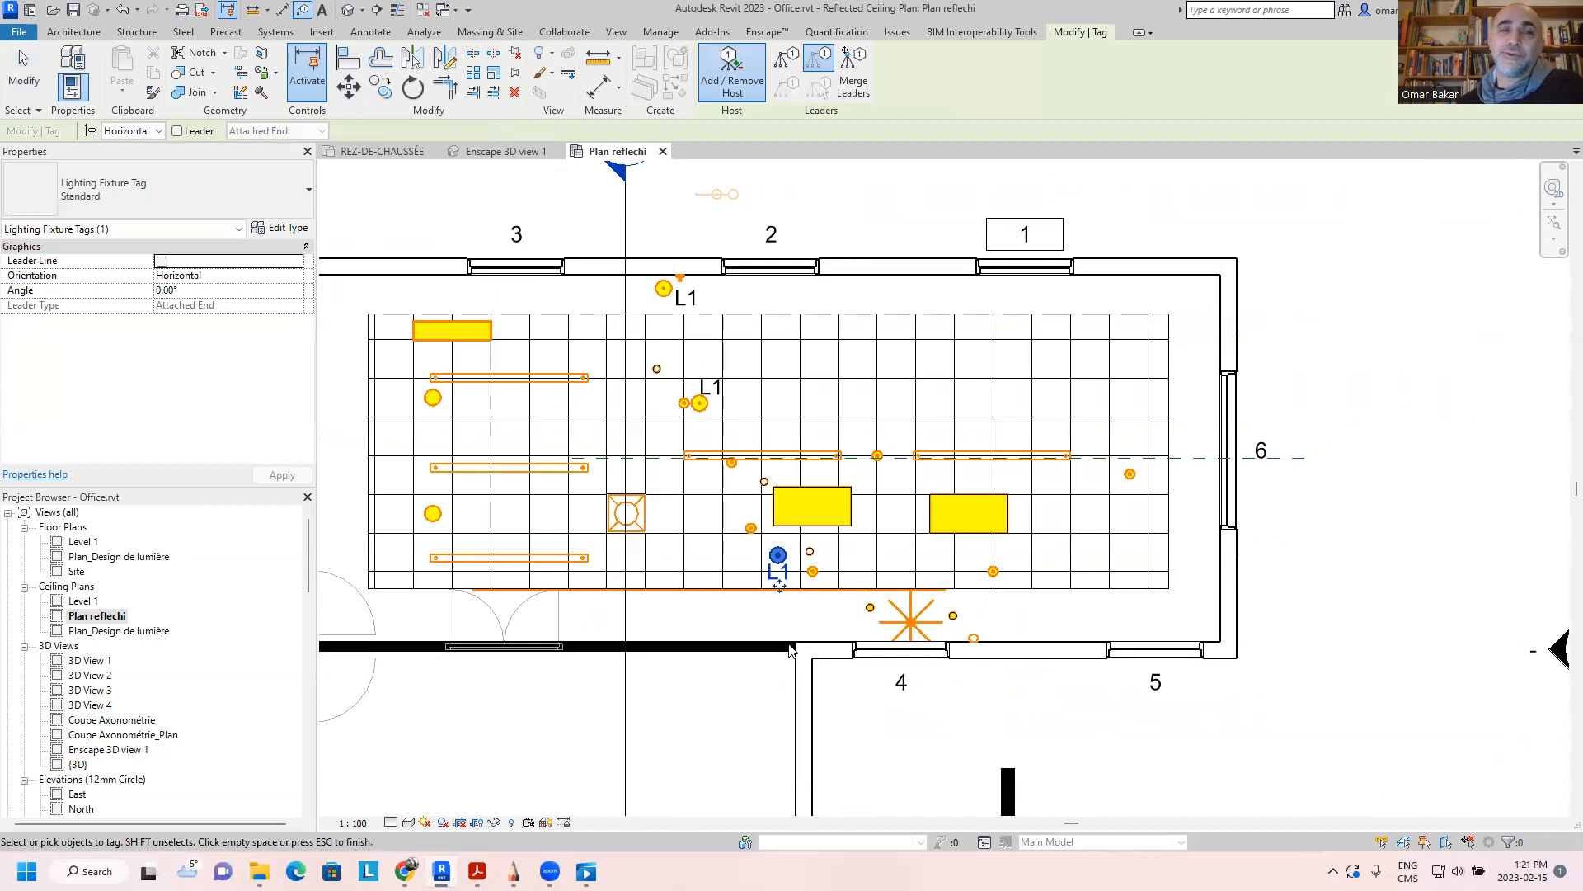
{"action": "left_click", "coordinate": [28, 86]}
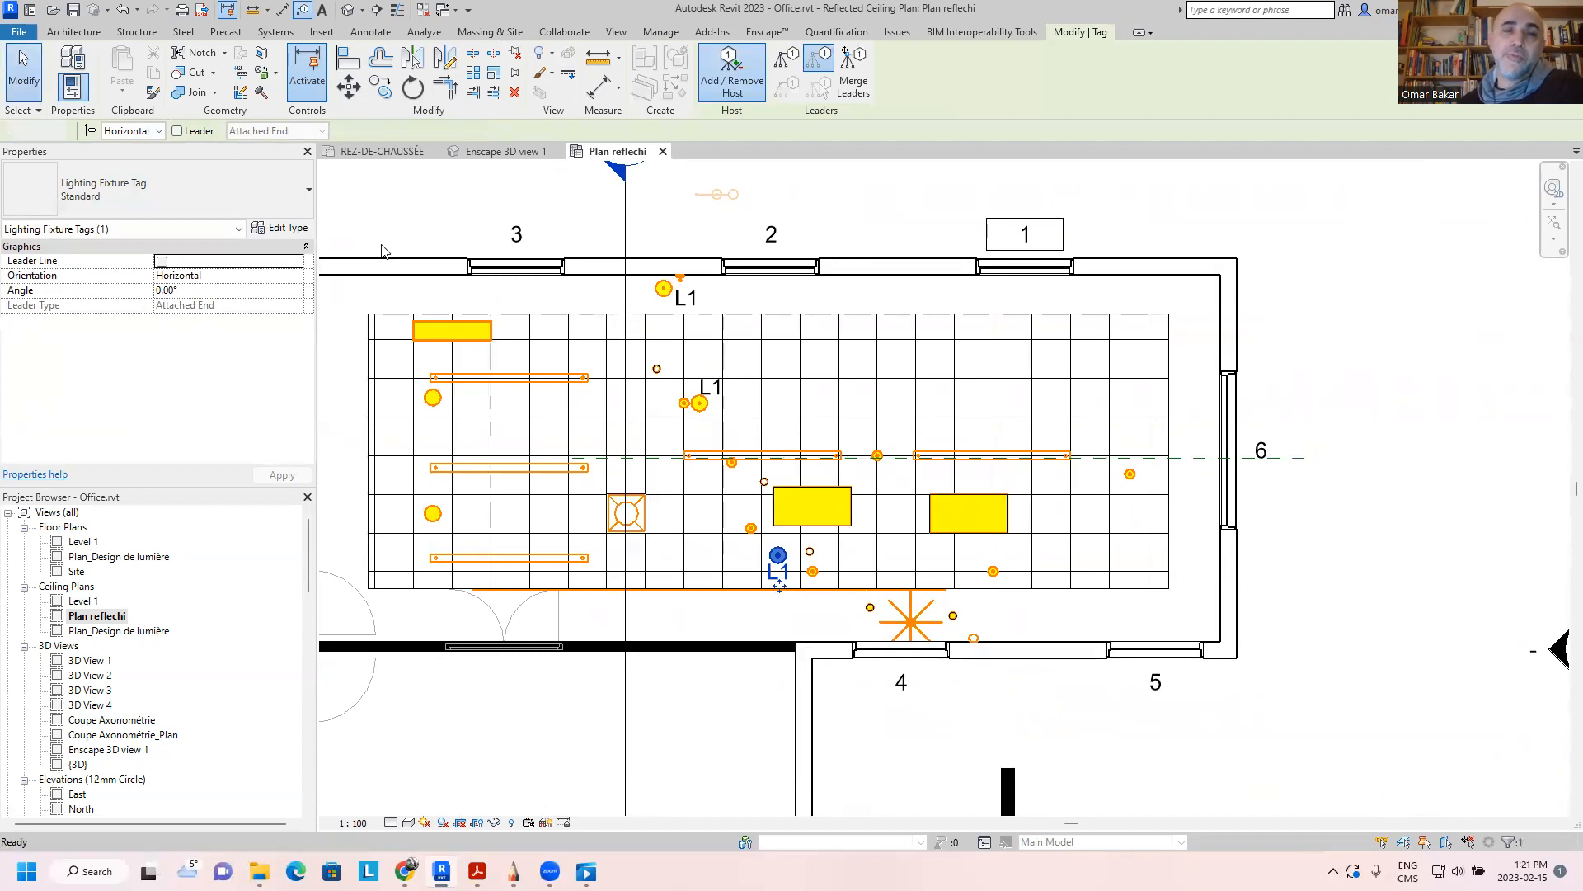
{"action": "left_click", "coordinate": [1382, 323]}
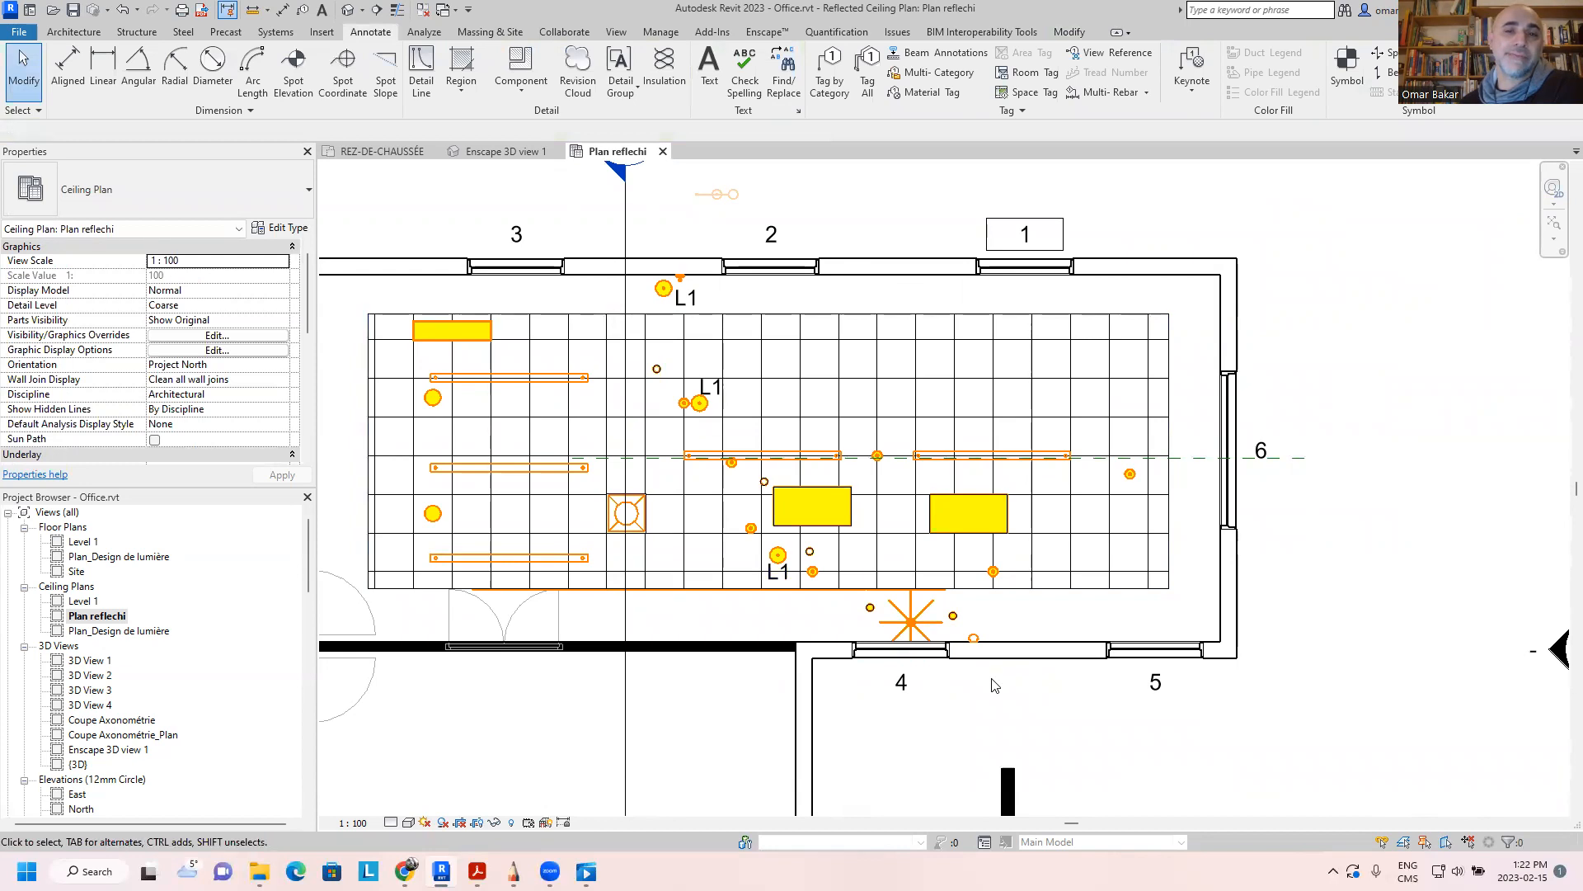
{"action": "scroll", "coordinate": [994, 685], "scroll_direction": "down", "scroll_amount": 2}
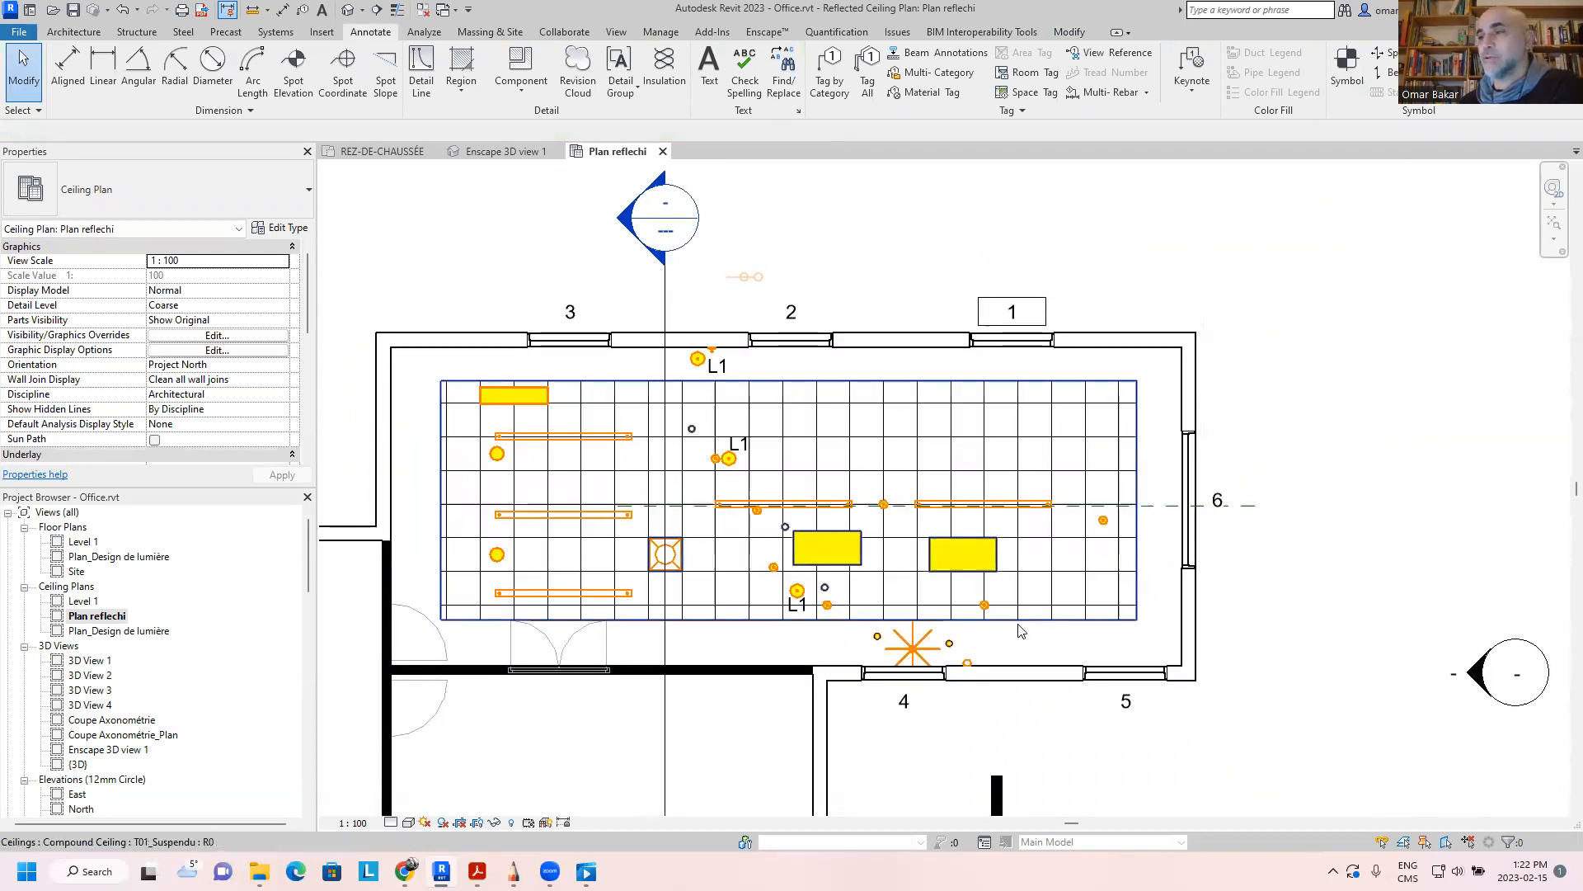